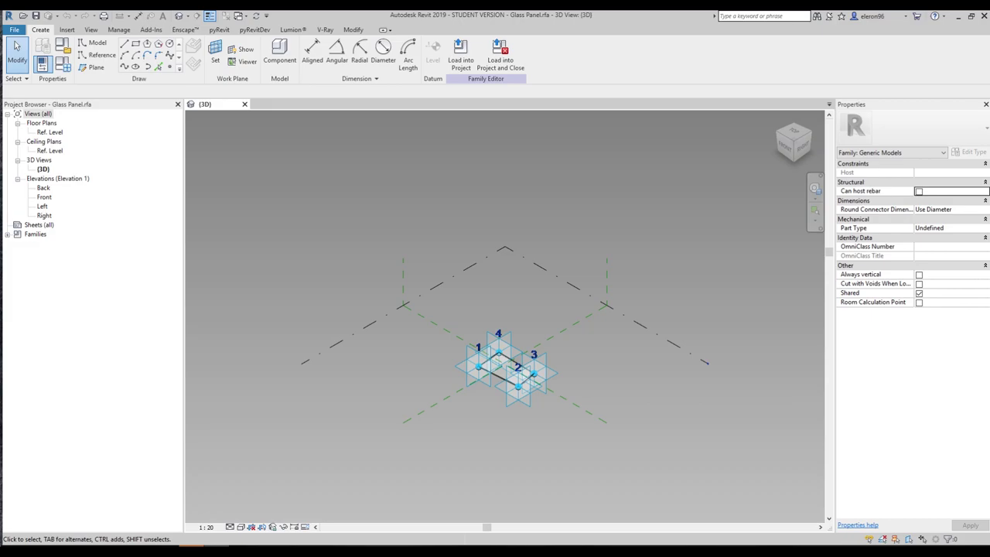
# Zoom into the Glass Panel family's 3D view before closing it.
pyautogui.scroll(5, 499, 391)
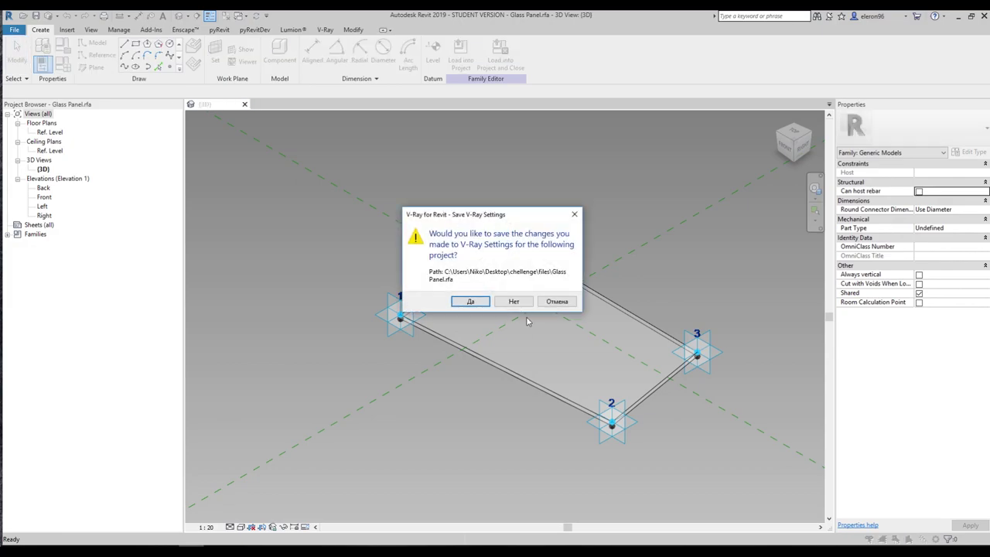
# Save the V-Ray settings and start a new family from Metric Generic Model Adaptive.rft.
pyautogui.click(513, 301)
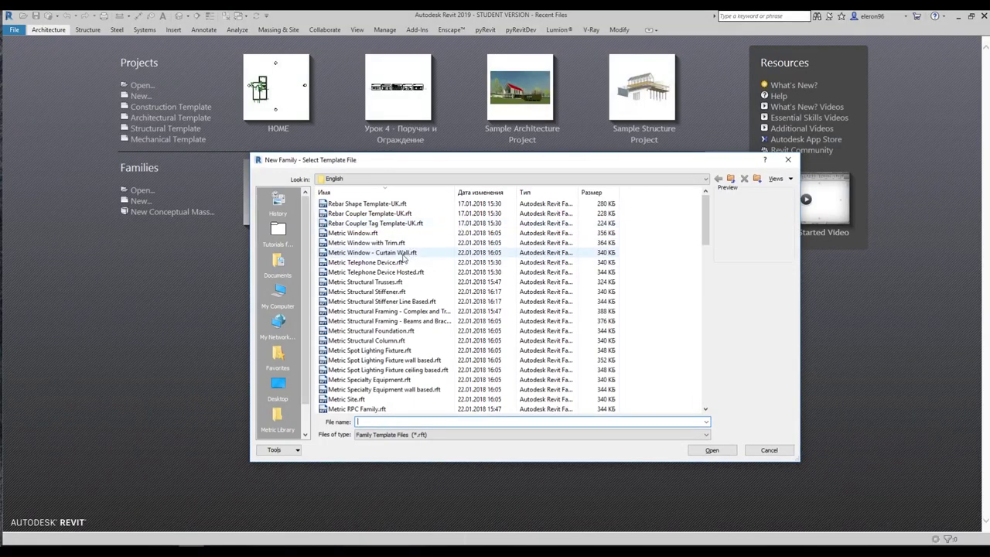
pyautogui.scroll(-12, 403, 257)
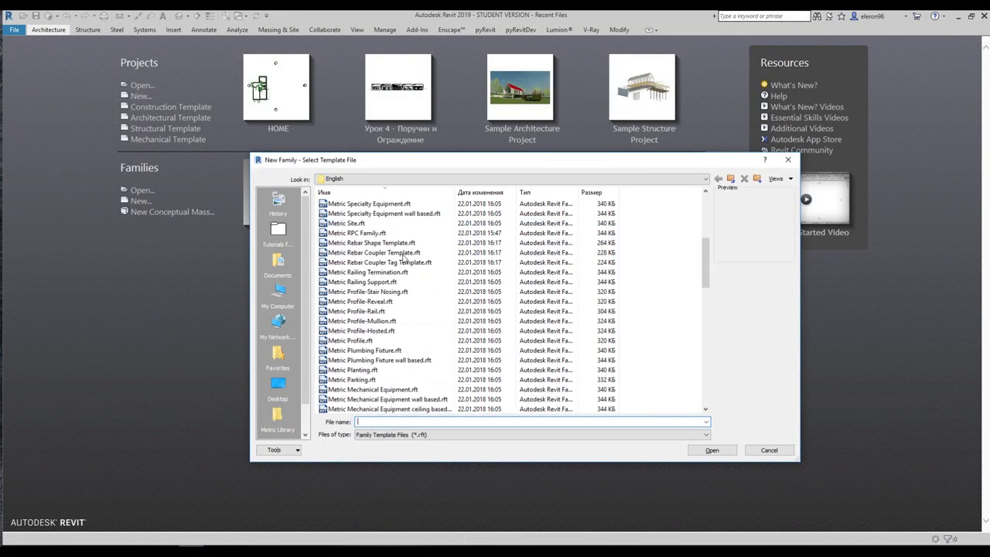
pyautogui.scroll(-4, 428, 352)
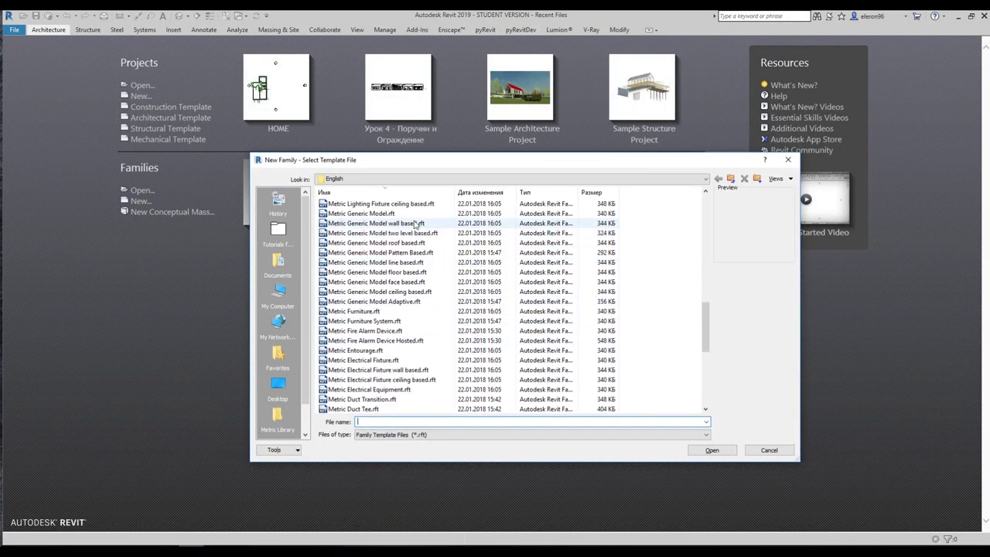
pyautogui.click(344, 302)
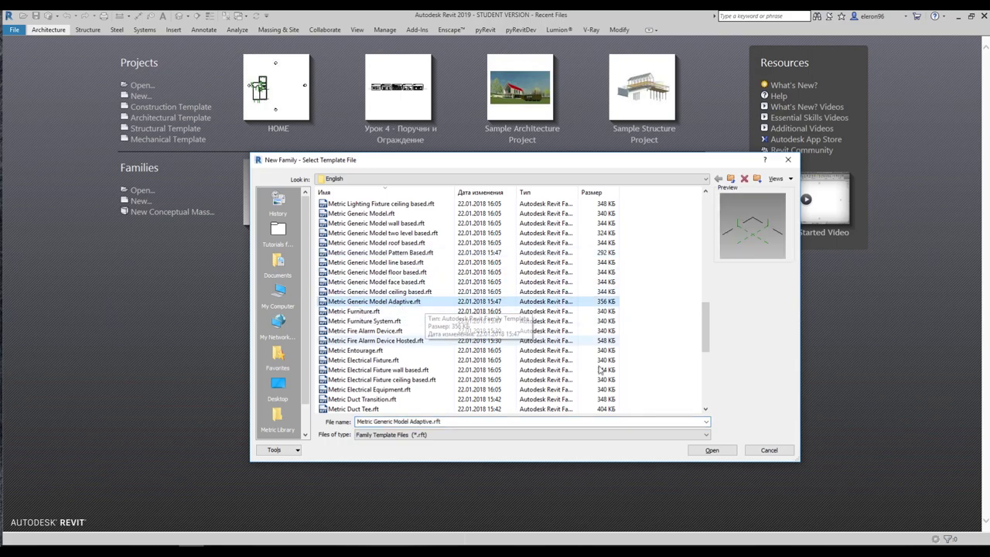
pyautogui.click(711, 451)
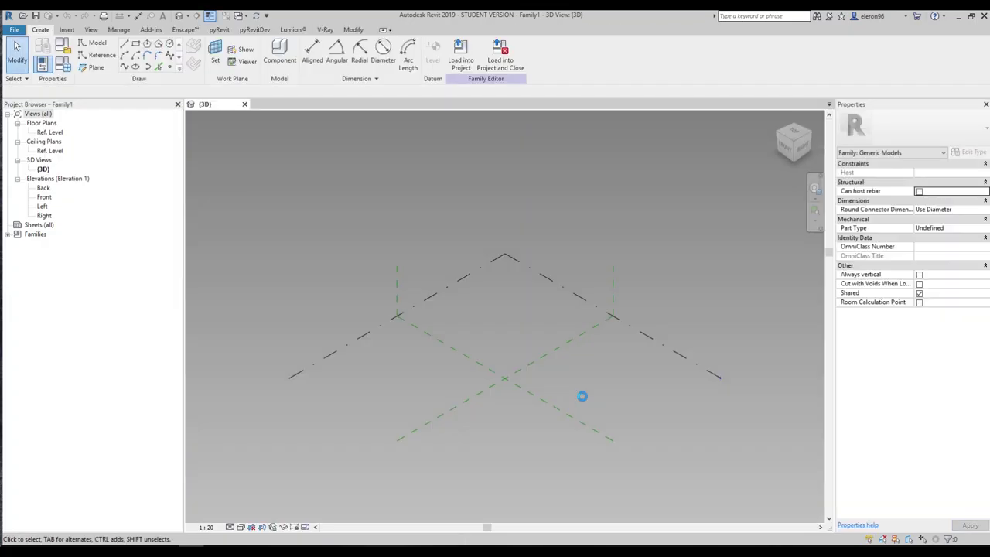
pyautogui.scroll(4, 534, 360)
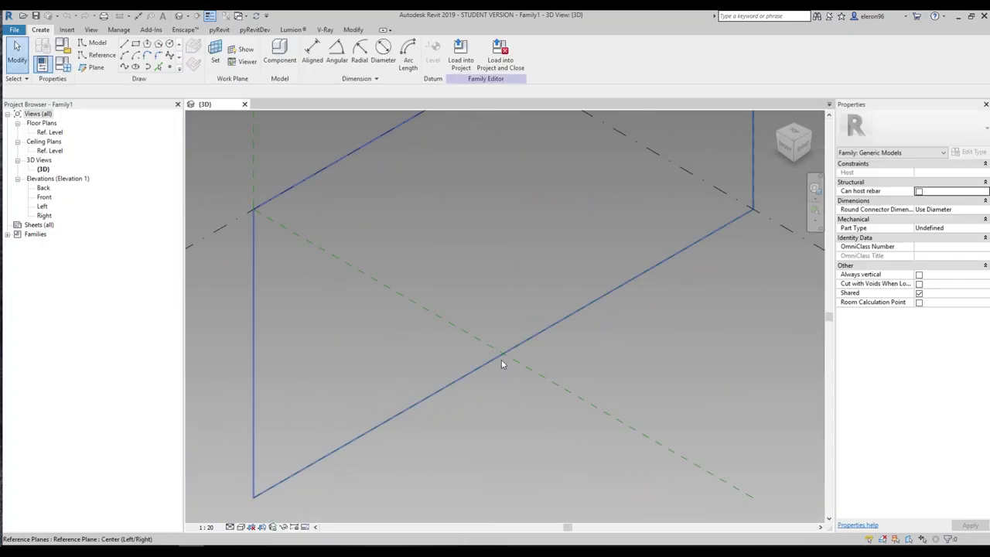
pyautogui.moveTo(489, 348); pyautogui.dragTo(474, 364, button='middle')
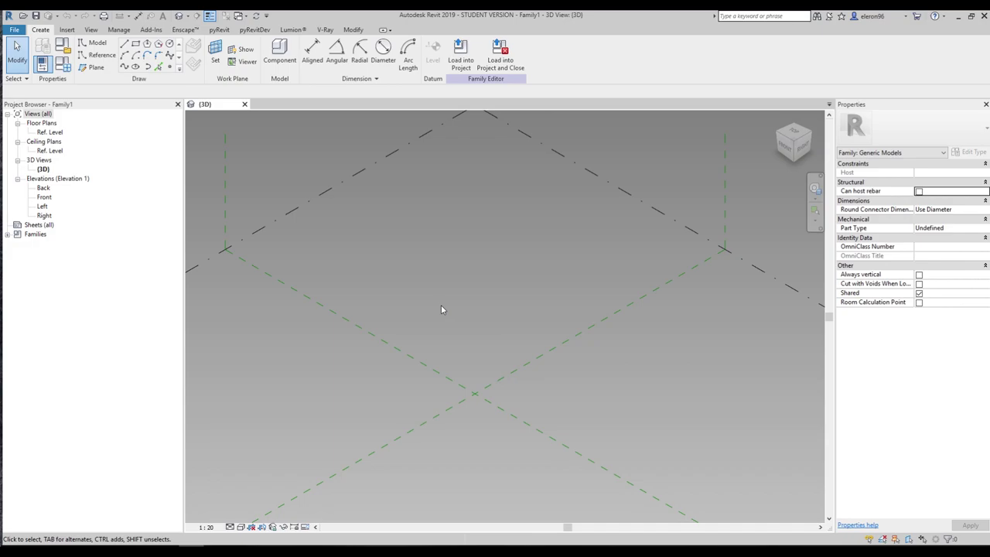
pyautogui.moveTo(452, 298); pyautogui.dragTo(461, 321, button='middle')
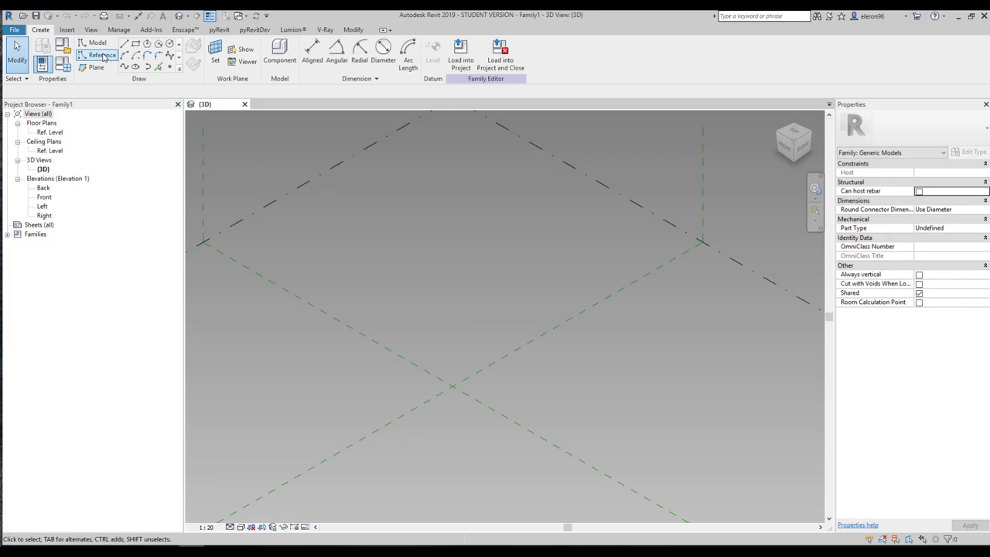
# Place four reference points below, left, above and right of the plane crossing, then select them.
pyautogui.click(170, 67)
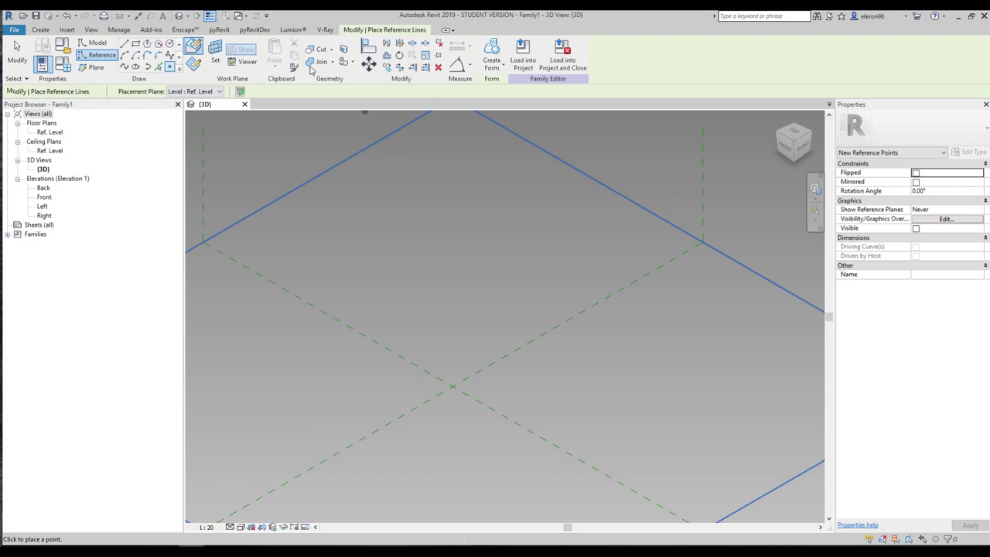
pyautogui.scroll(-1, 403, 211)
pyautogui.scroll(-2, 403, 210)
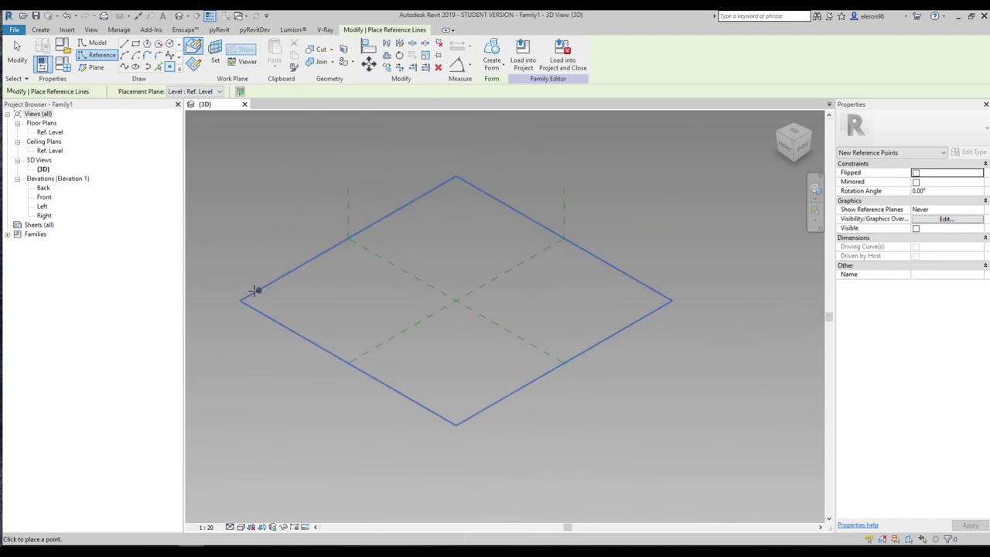
pyautogui.scroll(3, 451, 292)
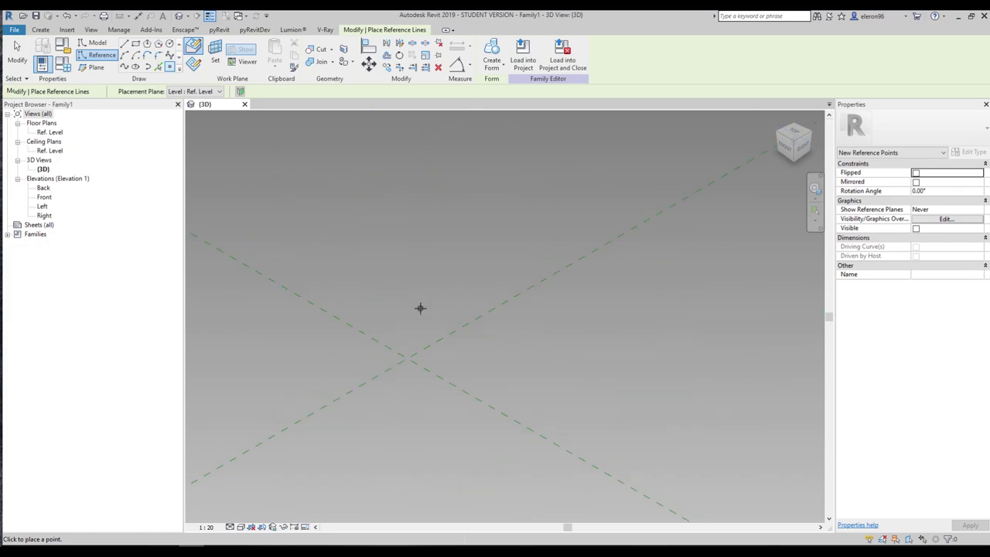
pyautogui.click(420, 406)
pyautogui.click(315, 354)
pyautogui.click(399, 297)
pyautogui.click(504, 366)
pyautogui.press('Escape')
pyautogui.press('Escape')
pyautogui.moveTo(251, 300); pyautogui.dragTo(491, 383)
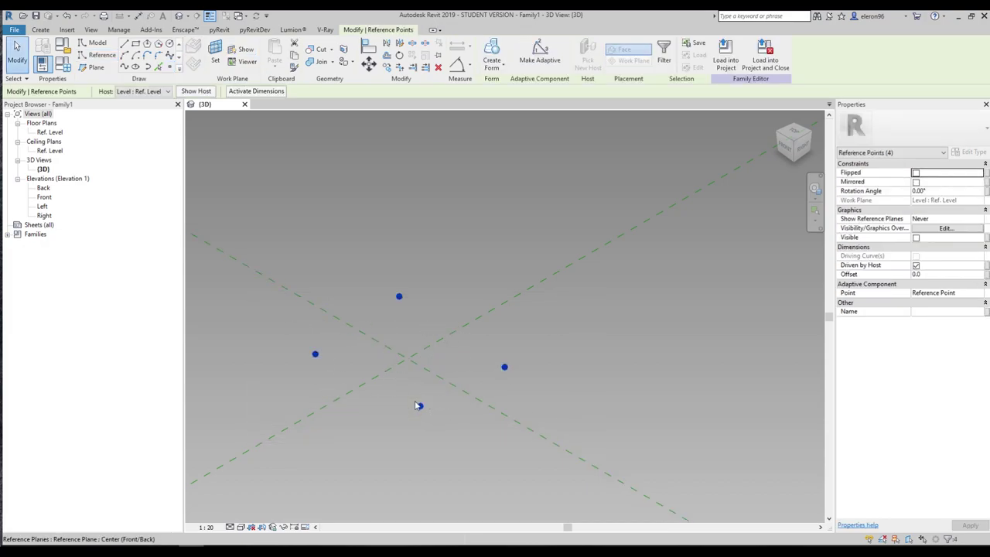
pyautogui.moveTo(365, 329); pyautogui.dragTo(404, 316, button='middle')
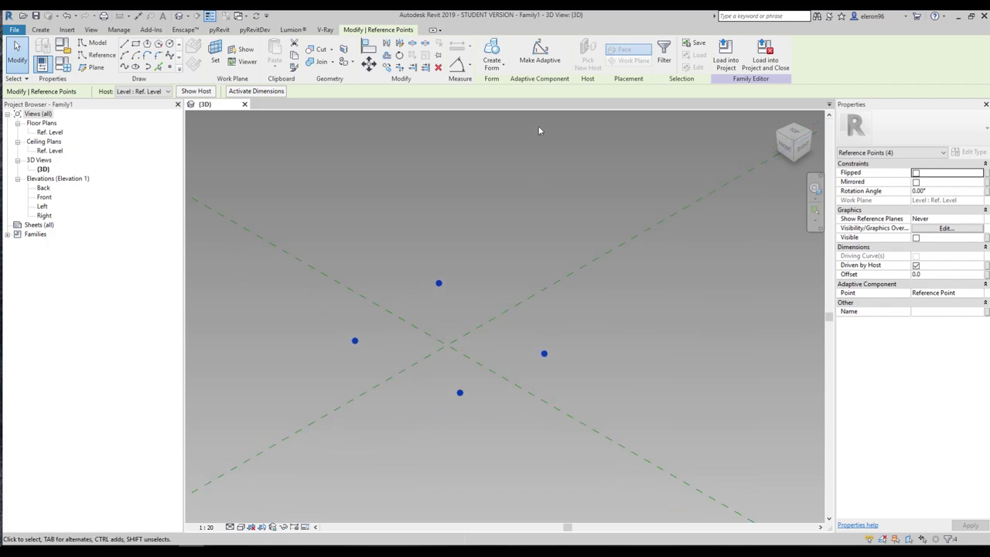
# Make the four points adaptive and select adaptive points 1 and 2.
pyautogui.click(545, 51)
pyautogui.click(528, 197)
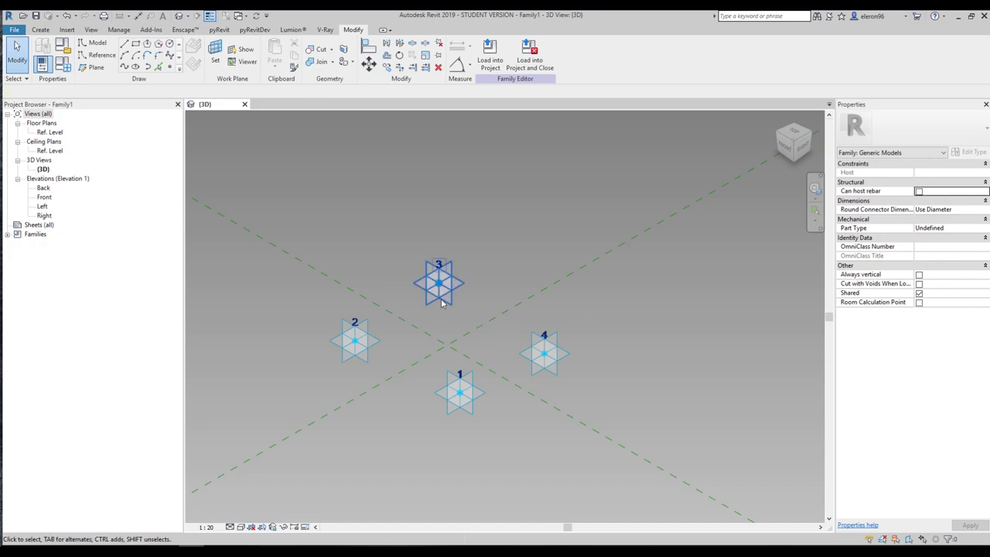
pyautogui.moveTo(416, 399); pyautogui.dragTo(491, 435)
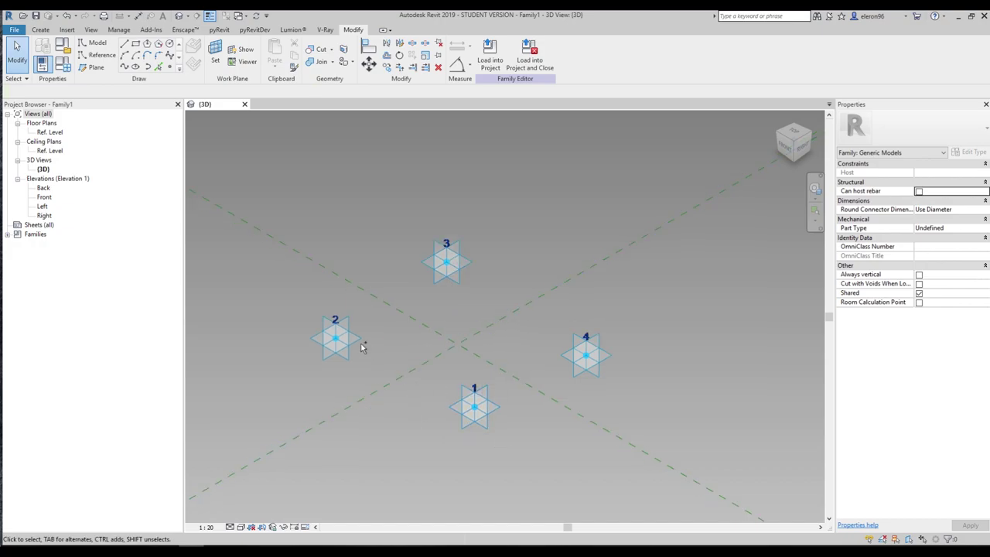
pyautogui.moveTo(269, 321); pyautogui.dragTo(351, 362)
pyautogui.moveTo(431, 379); pyautogui.dragTo(530, 446)
pyautogui.moveTo(287, 318); pyautogui.dragTo(377, 365)
pyautogui.keyDown('ctrl'); pyautogui.moveTo(293, 310); pyautogui.dragTo(394, 372); pyautogui.keyUp('ctrl')
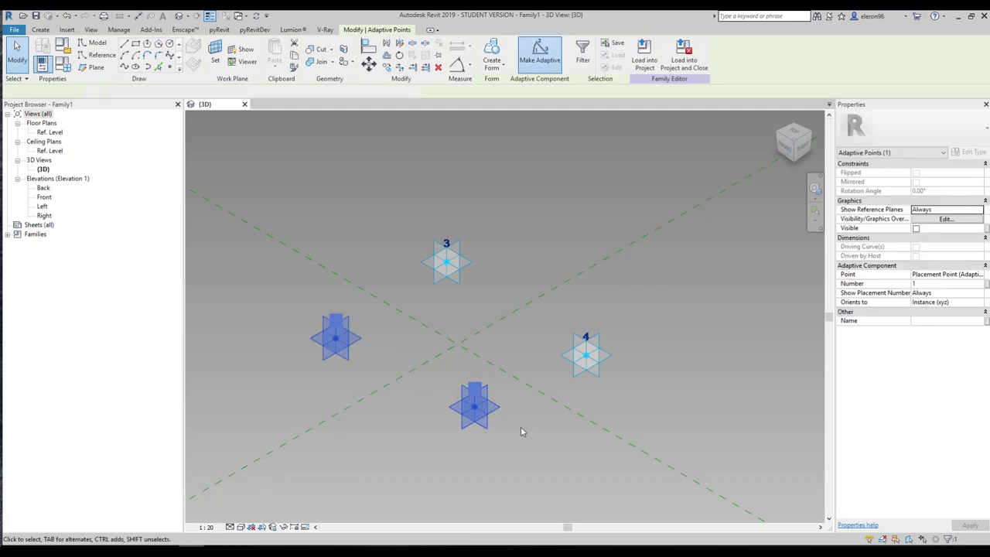
# Join points 1–2, 2–3, 3–4 and 4–1 with Spline Through Points lines.
pyautogui.click(124, 67)
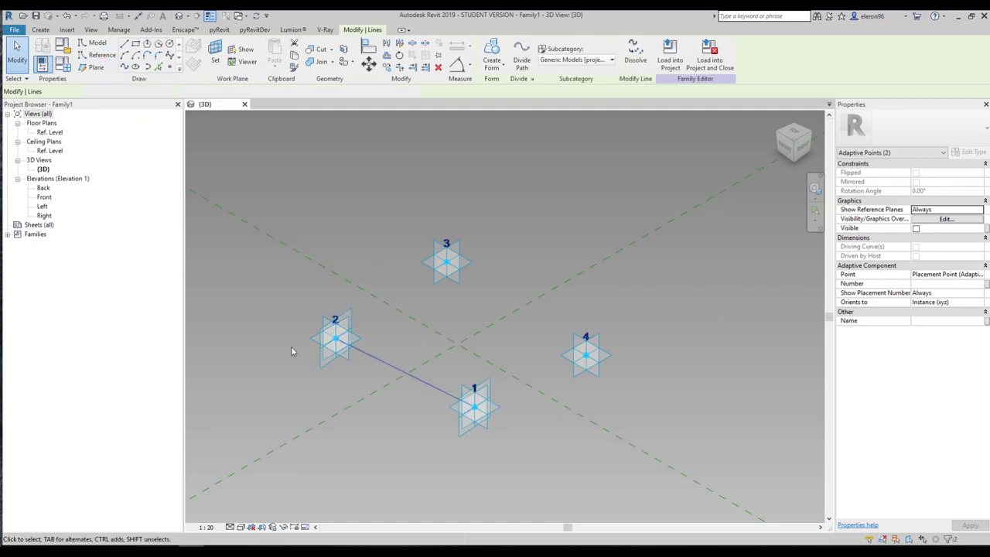
pyautogui.moveTo(267, 385); pyautogui.dragTo(519, 214)
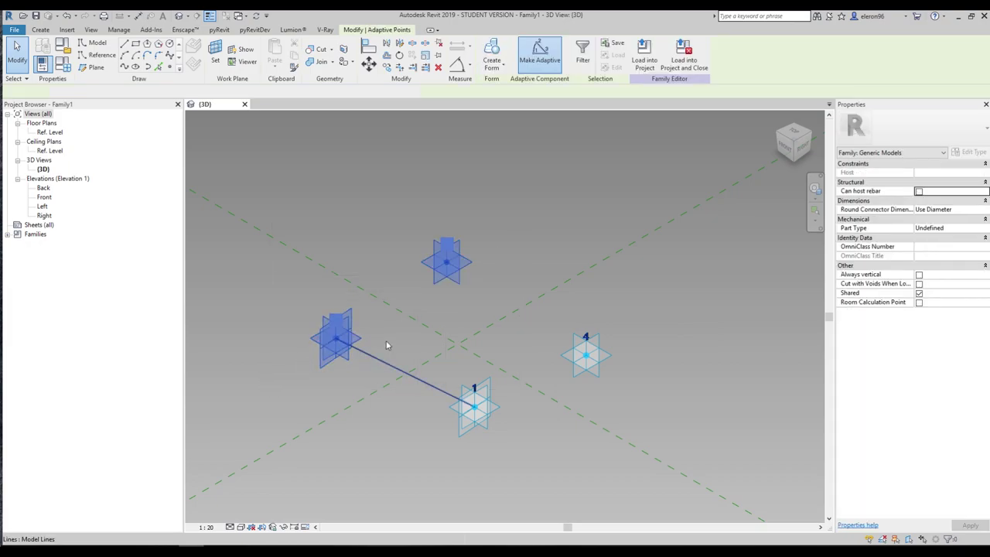
pyautogui.click(125, 67)
pyautogui.moveTo(406, 207); pyautogui.dragTo(629, 371)
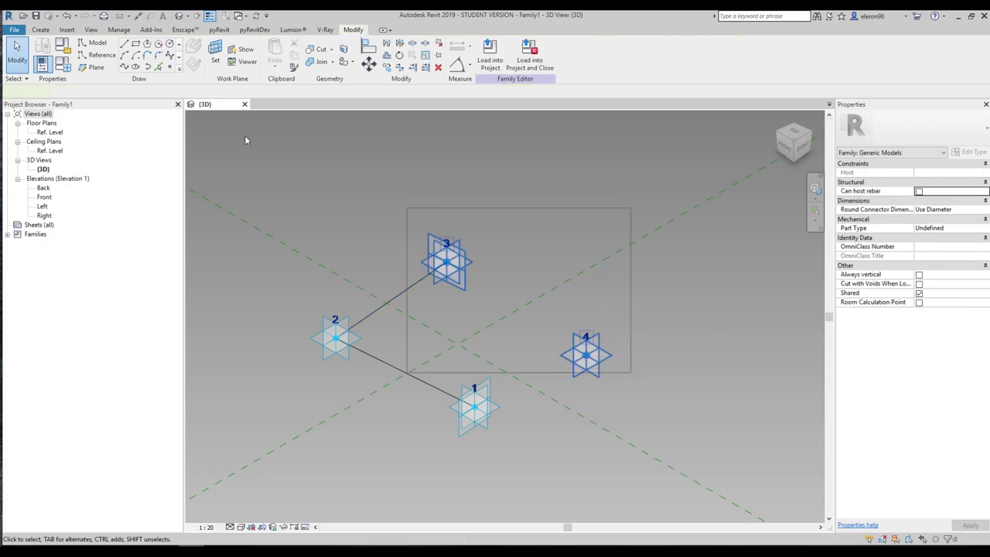
pyautogui.click(125, 67)
pyautogui.moveTo(445, 483); pyautogui.dragTo(670, 327)
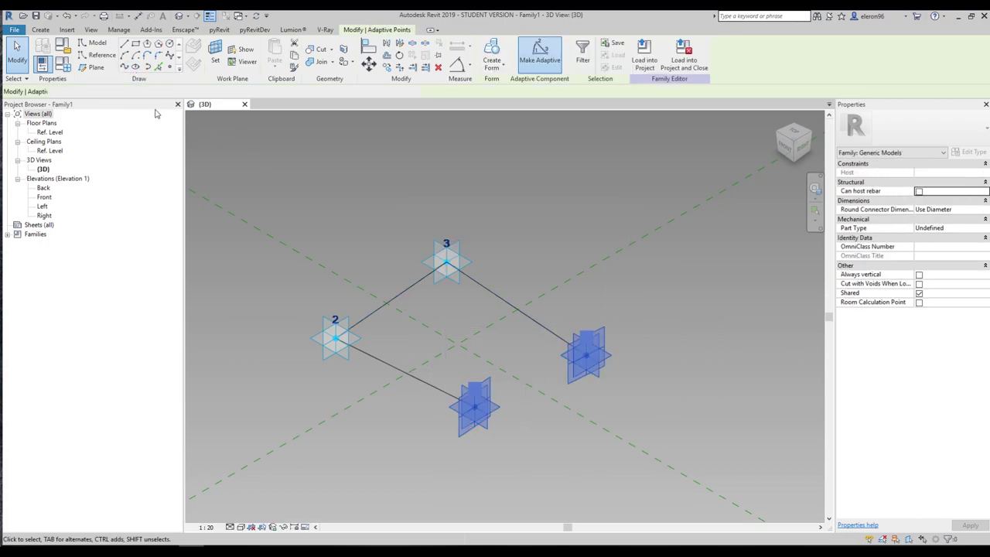
pyautogui.click(125, 67)
pyautogui.click(507, 220)
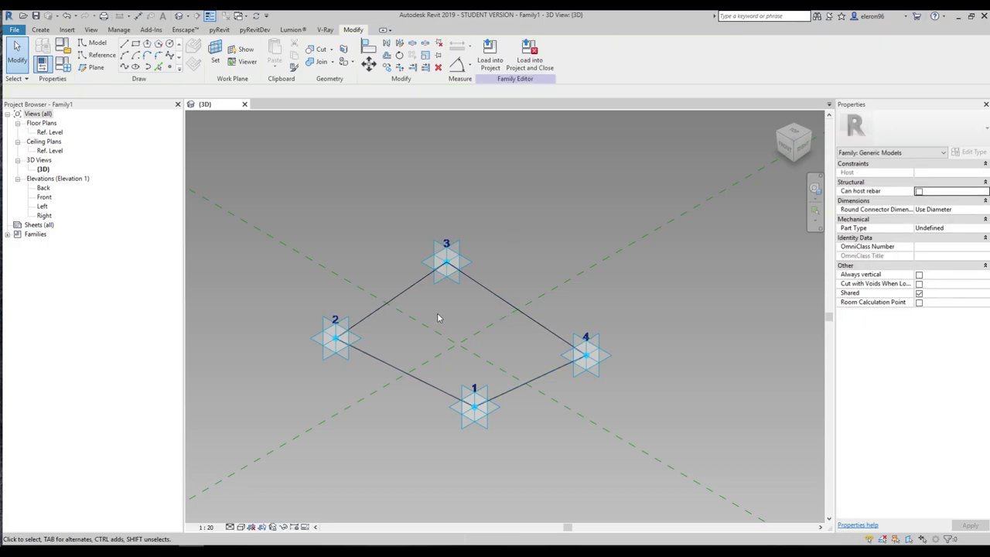
# Select the chain of four connecting lines and tick Is Reference Line for them.
pyautogui.press('Tab')
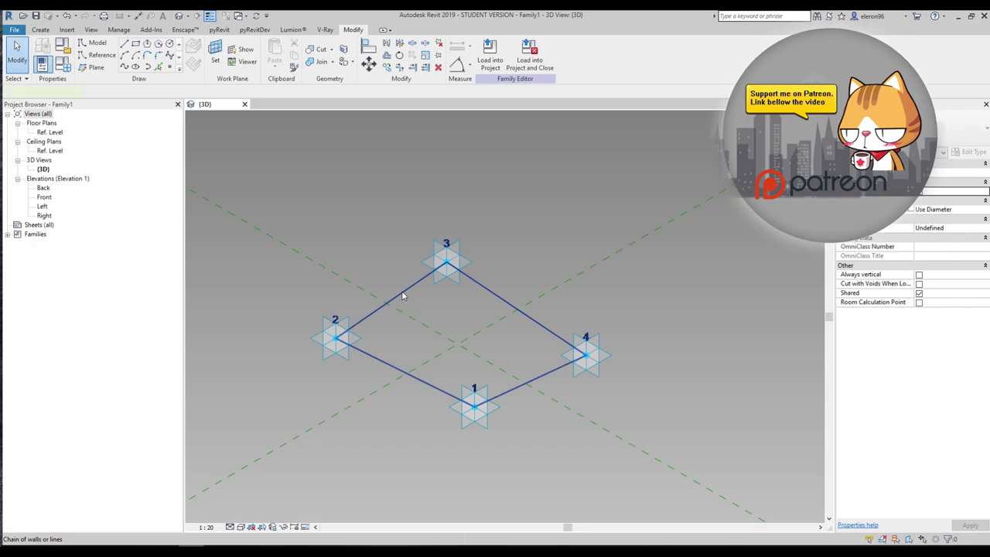
pyautogui.click(404, 290)
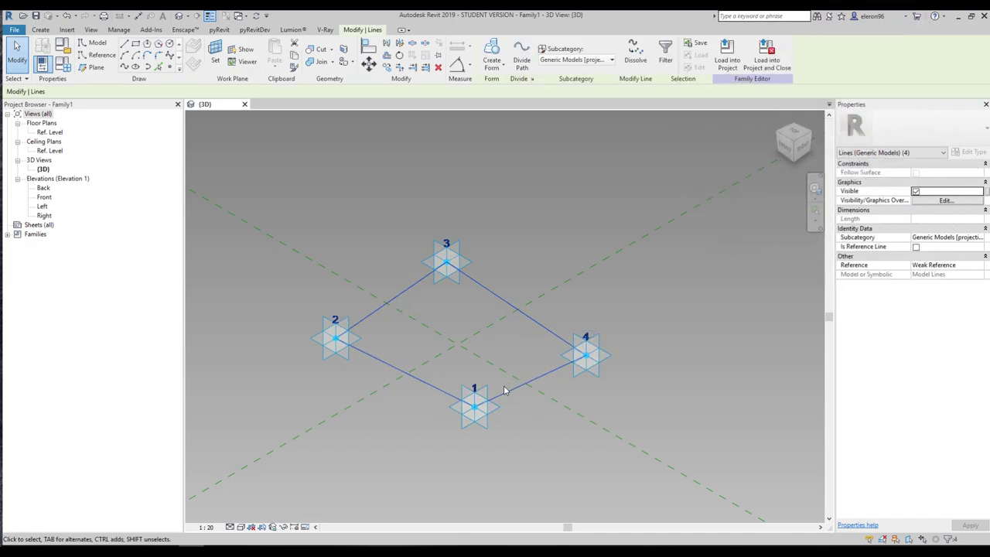
pyautogui.press('Tab')
pyautogui.press('Tab')
pyautogui.press('Tab')
pyautogui.click(916, 247)
pyautogui.click(522, 304)
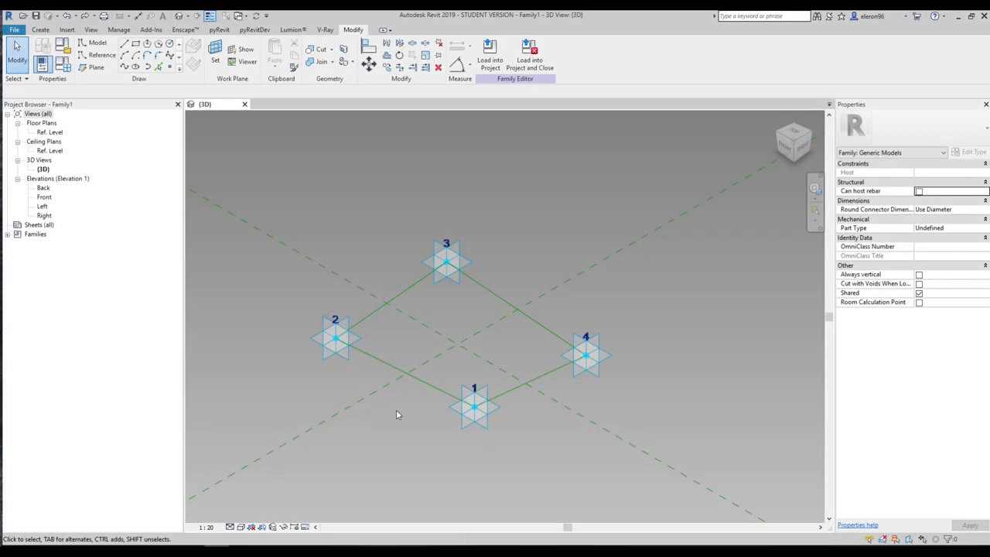
# Sketch red marks outlining a raised box edge above adaptive points 1–4.
pyautogui.click(379, 361)
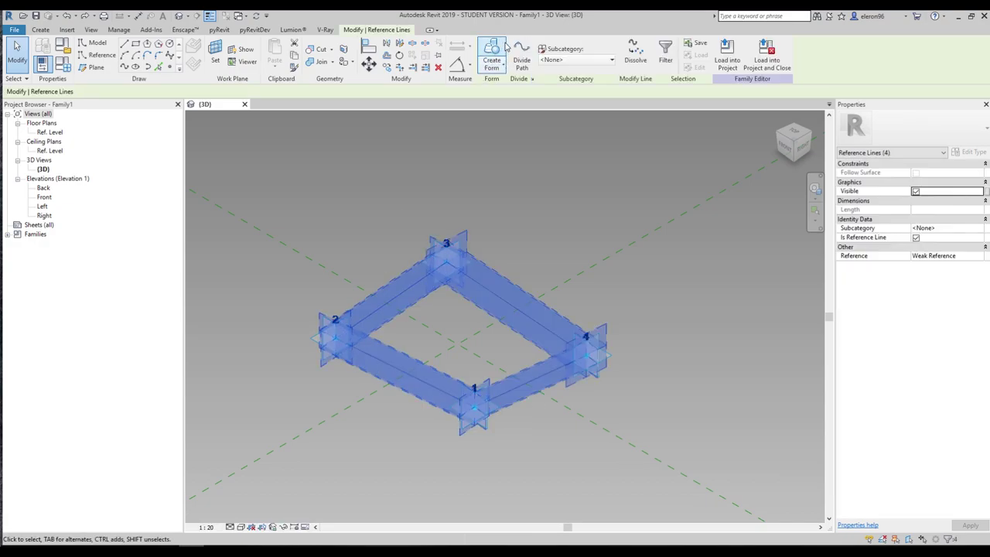
pyautogui.click(560, 193)
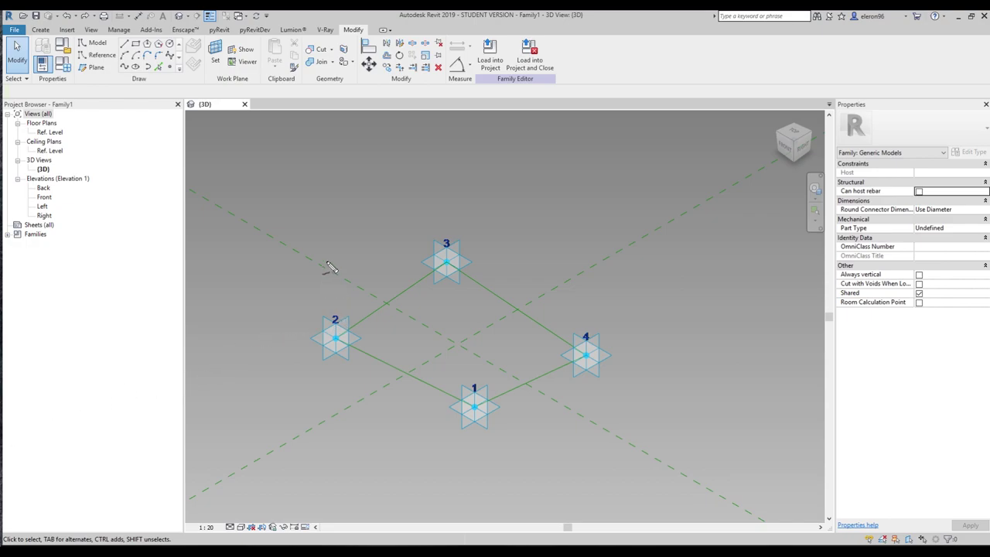
pyautogui.click(442, 213)
pyautogui.click(476, 355)
pyautogui.click(588, 306)
pyautogui.moveTo(323, 261); pyautogui.dragTo(334, 353)
pyautogui.moveTo(325, 259)
pyautogui.mouseDown()
pyautogui.moveTo(451, 218)
pyautogui.moveTo(447, 256)
pyautogui.mouseUp()
pyautogui.moveTo(446, 220)
pyautogui.mouseDown()
pyautogui.moveTo(591, 308)
pyautogui.moveTo(585, 362)
pyautogui.mouseUp()
pyautogui.moveTo(476, 358)
pyautogui.mouseDown()
pyautogui.moveTo(477, 397)
pyautogui.moveTo(479, 353)
pyautogui.moveTo(581, 313)
pyautogui.mouseUp()
pyautogui.moveTo(326, 262); pyautogui.dragTo(477, 356)
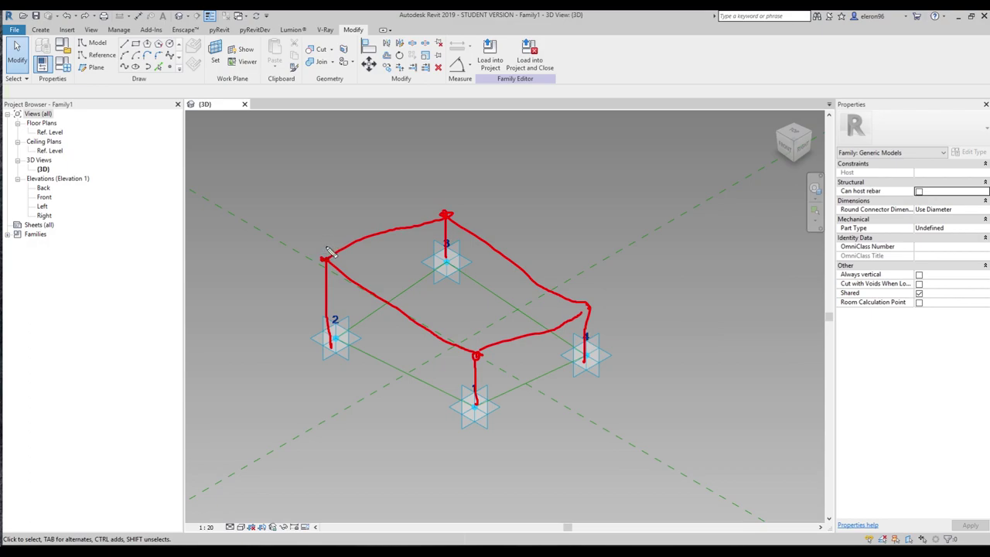
# Circle the vertical offsets above points 2, 3, 4 and 1 in the sketch.
pyautogui.moveTo(324, 256)
pyautogui.mouseDown()
pyautogui.moveTo(296, 298)
pyautogui.moveTo(307, 341)
pyautogui.moveTo(339, 363)
pyautogui.moveTo(359, 330)
pyautogui.moveTo(360, 271)
pyautogui.moveTo(332, 244)
pyautogui.moveTo(306, 246)
pyautogui.moveTo(349, 271)
pyautogui.moveTo(324, 272)
pyautogui.moveTo(321, 254)
pyautogui.moveTo(330, 253)
pyautogui.moveTo(327, 292)
pyautogui.mouseUp()
pyautogui.moveTo(441, 210)
pyautogui.mouseDown()
pyautogui.moveTo(465, 217)
pyautogui.moveTo(442, 207)
pyautogui.moveTo(452, 204)
pyautogui.moveTo(459, 169)
pyautogui.mouseUp()
pyautogui.moveTo(578, 287)
pyautogui.mouseDown()
pyautogui.moveTo(596, 286)
pyautogui.moveTo(573, 326)
pyautogui.mouseUp()
pyautogui.moveTo(462, 352); pyautogui.dragTo(492, 345)
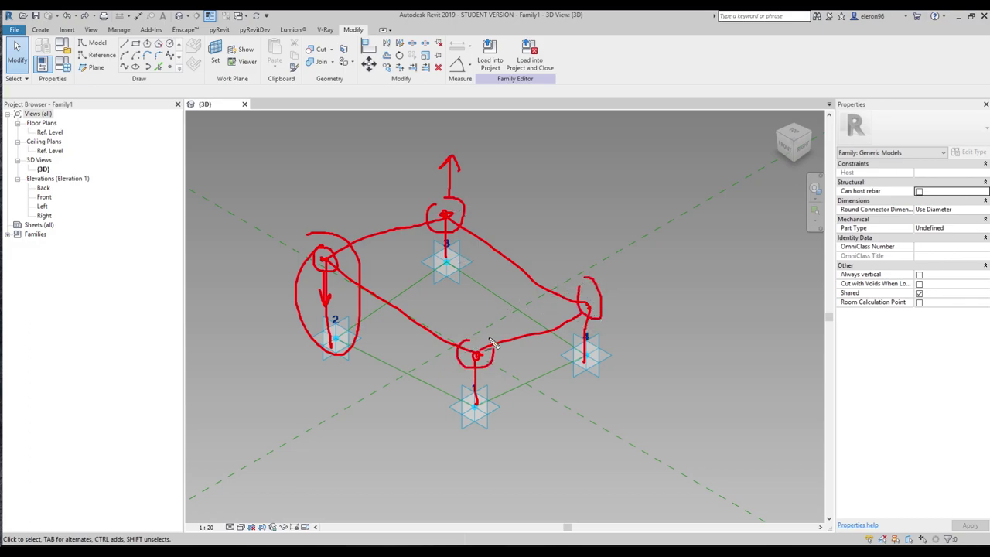
pyautogui.moveTo(449, 372); pyautogui.dragTo(437, 386)
# Clear the sketch marks and select the loop of four reference lines.
pyautogui.press('Escape')
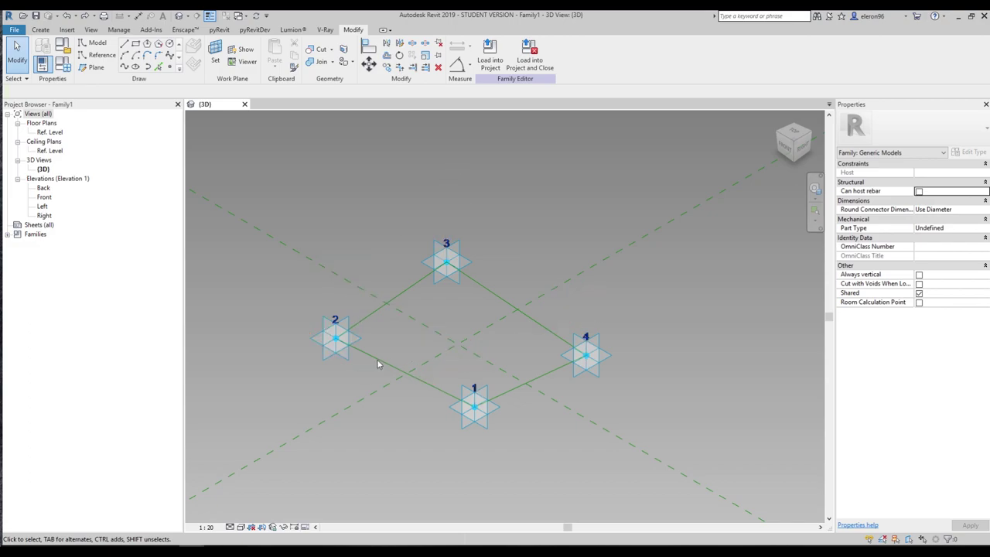
pyautogui.press('Tab')
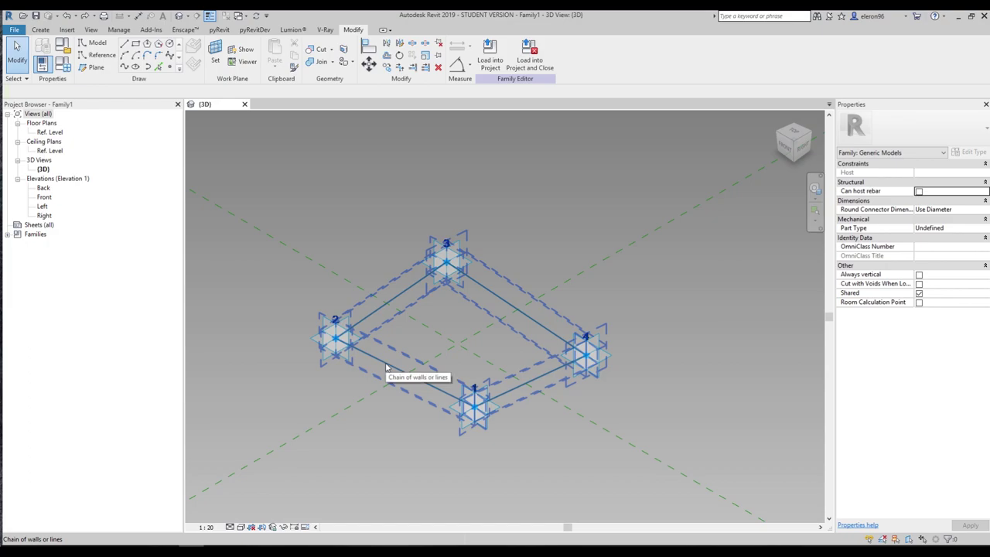
pyautogui.click(385, 363)
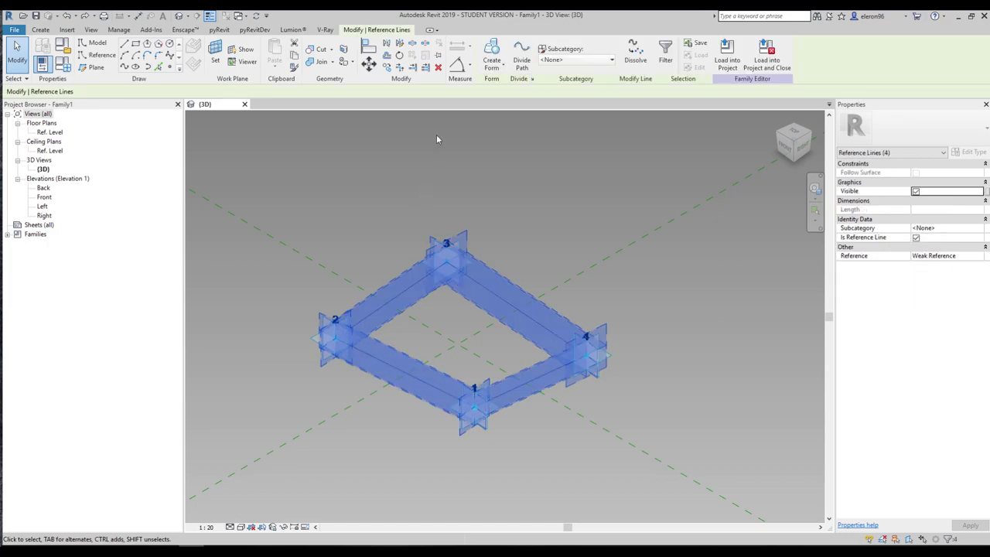
# Create a solid box form from the loop, test-drag point 2, then undo the move.
pyautogui.click(497, 49)
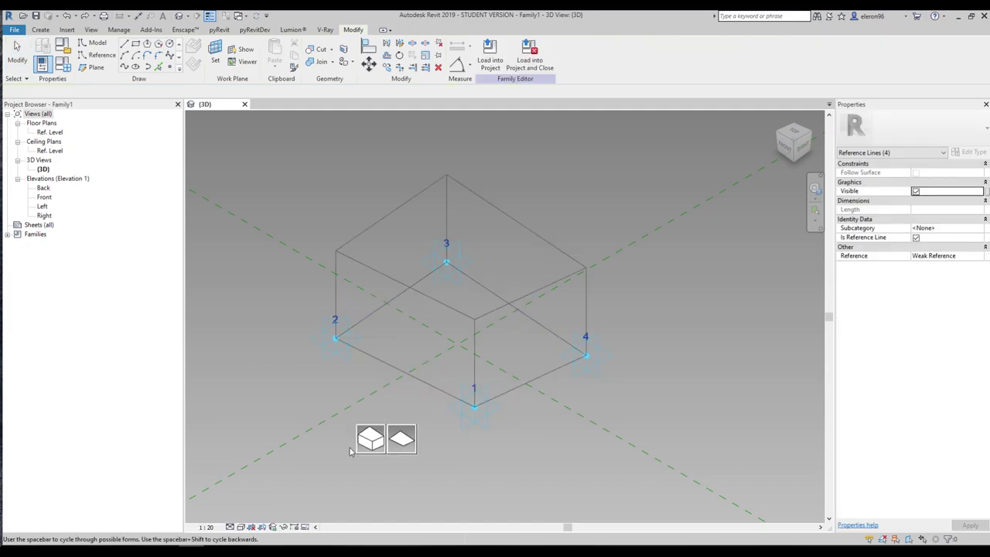
pyautogui.click(369, 440)
pyautogui.click(335, 338)
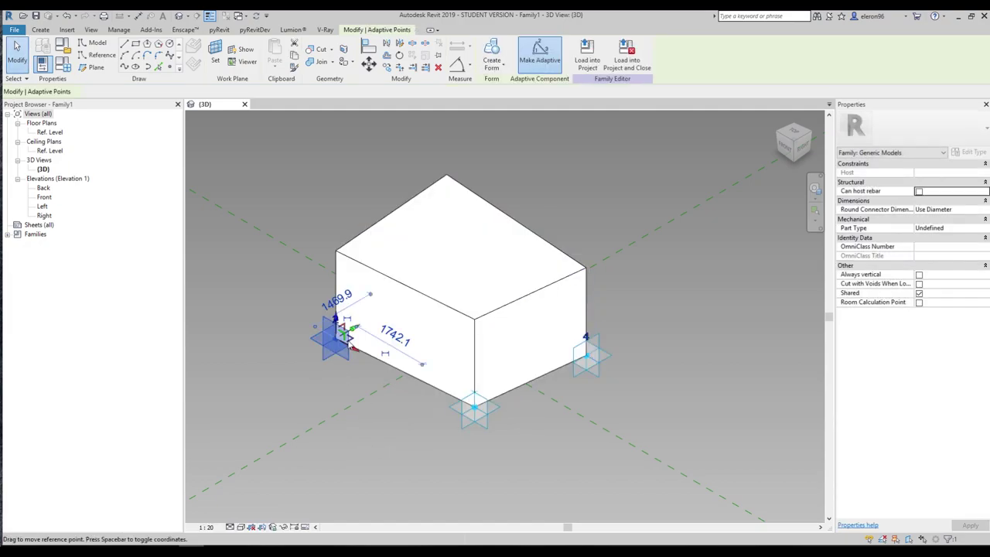
pyautogui.moveTo(348, 338); pyautogui.dragTo(275, 344)
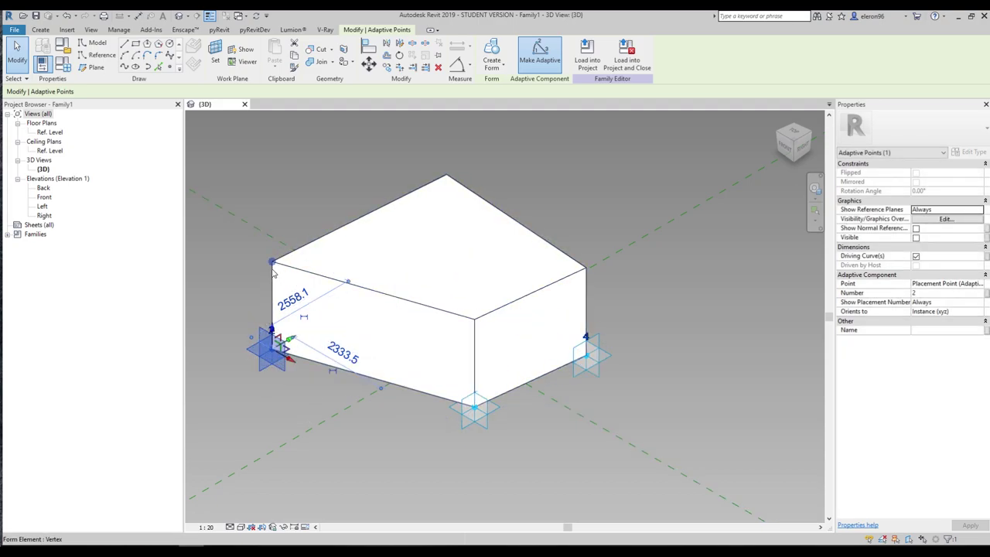
pyautogui.hotkey('ctrl', 'z')
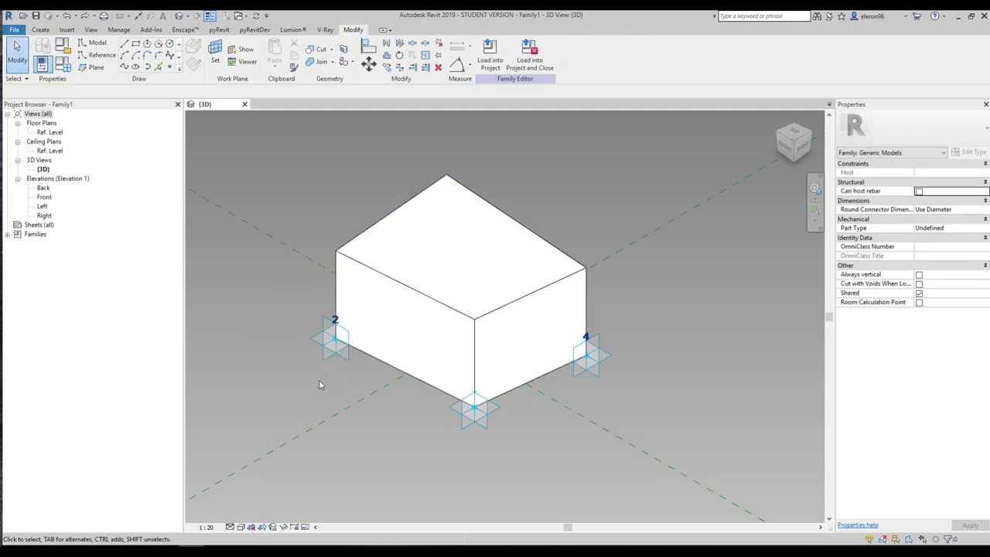
# Try changing the 2000.0 height to 1, abandon it after the error, and inspect the top face.
pyautogui.click(335, 251)
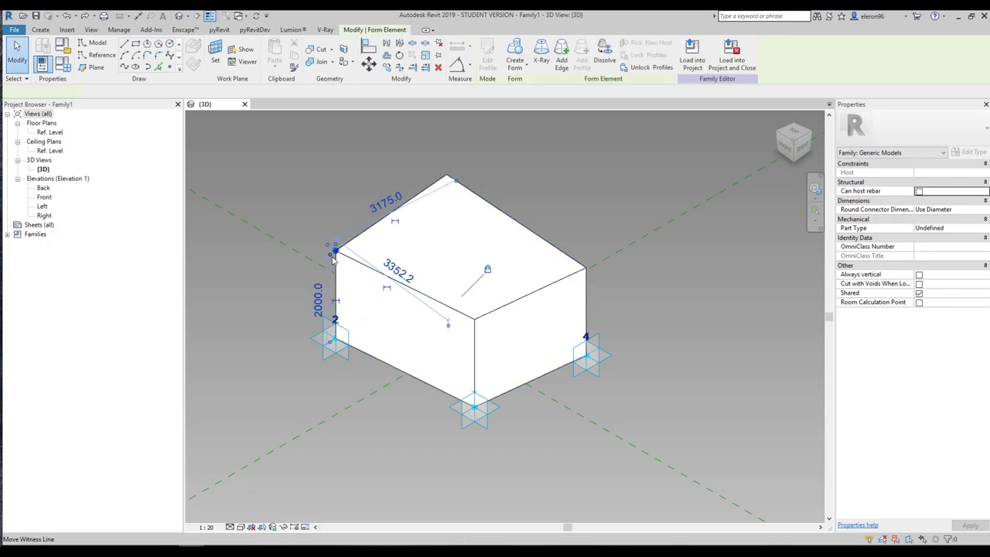
pyautogui.click(317, 294)
pyautogui.write('1')
pyautogui.press('Return')
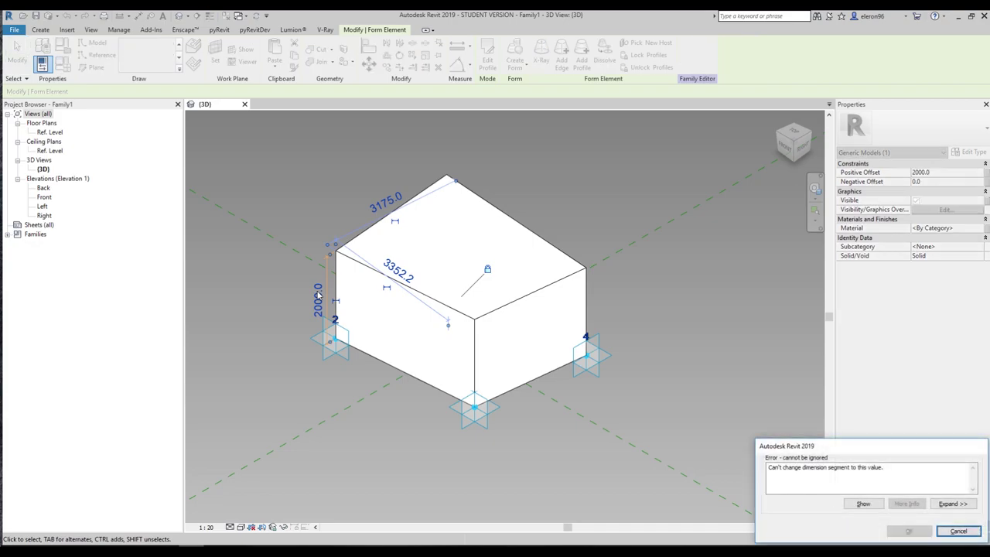
pyautogui.click(957, 530)
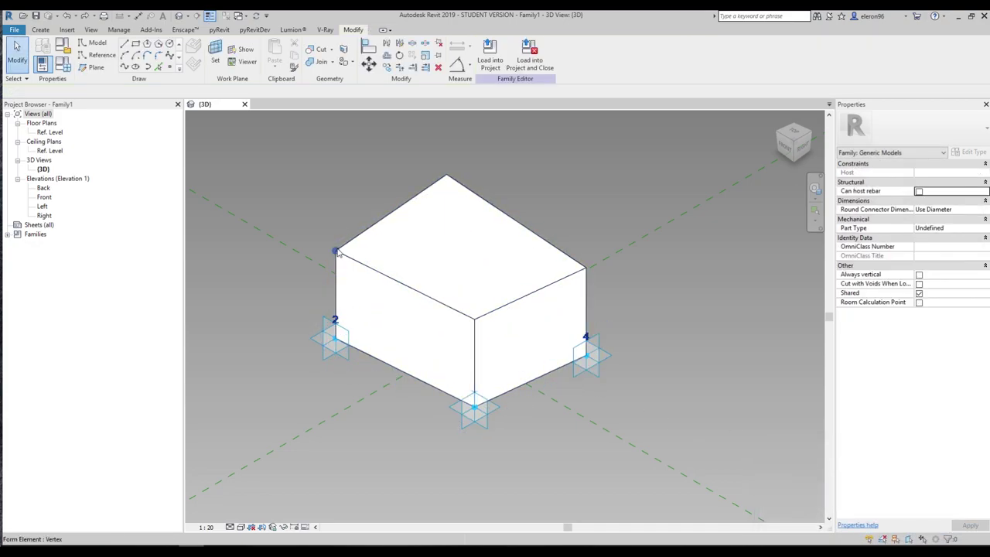
pyautogui.click(410, 294)
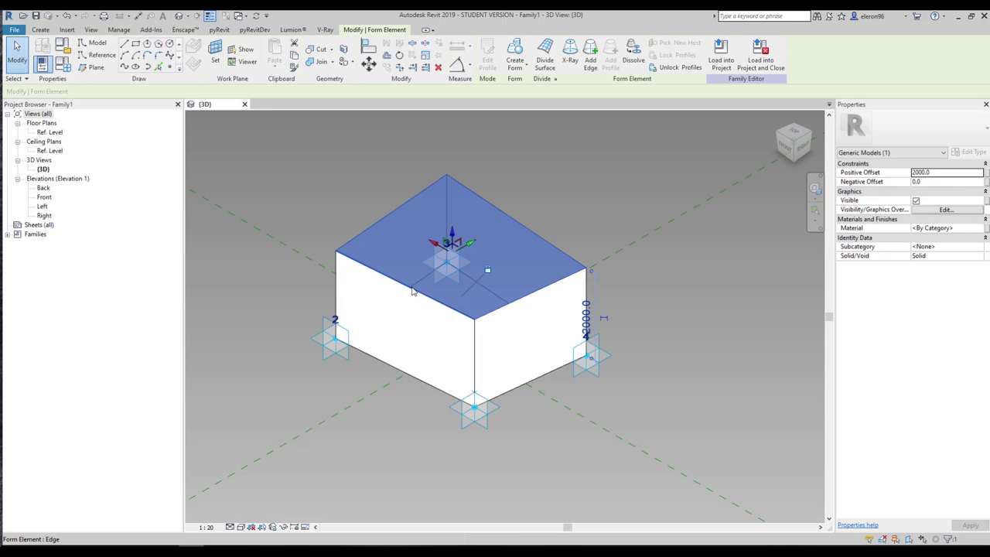
pyautogui.click(302, 279)
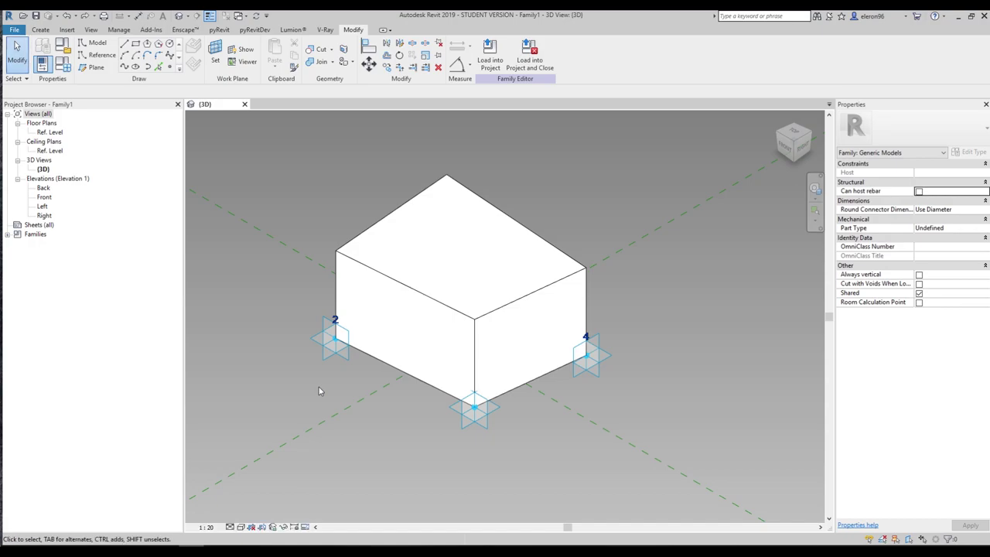
# Undo the box form, leaving the reference-line loop, and briefly start the Point Element tool.
pyautogui.hotkey('ctrl', 'z')
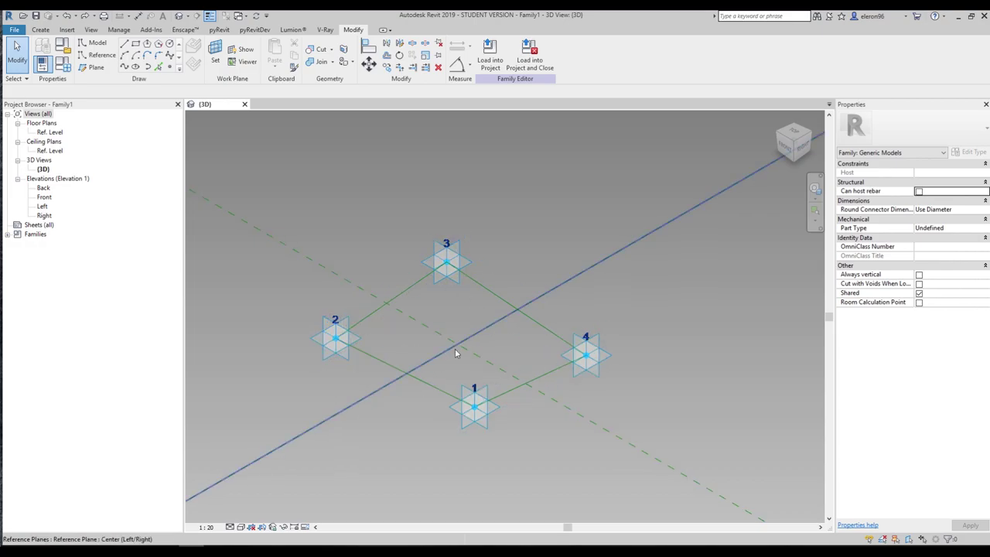
pyautogui.moveTo(409, 341); pyautogui.dragTo(409, 325, button='middle')
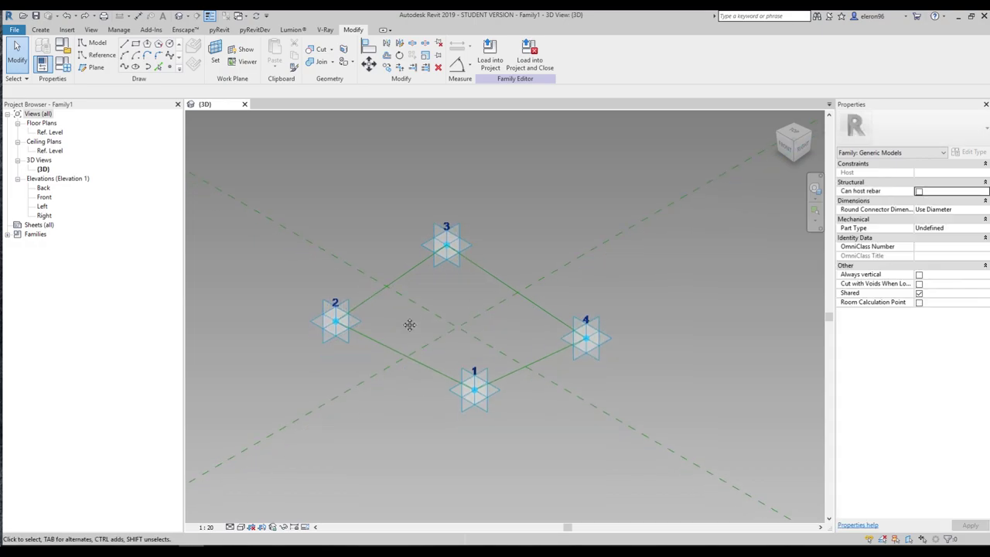
pyautogui.click(99, 57)
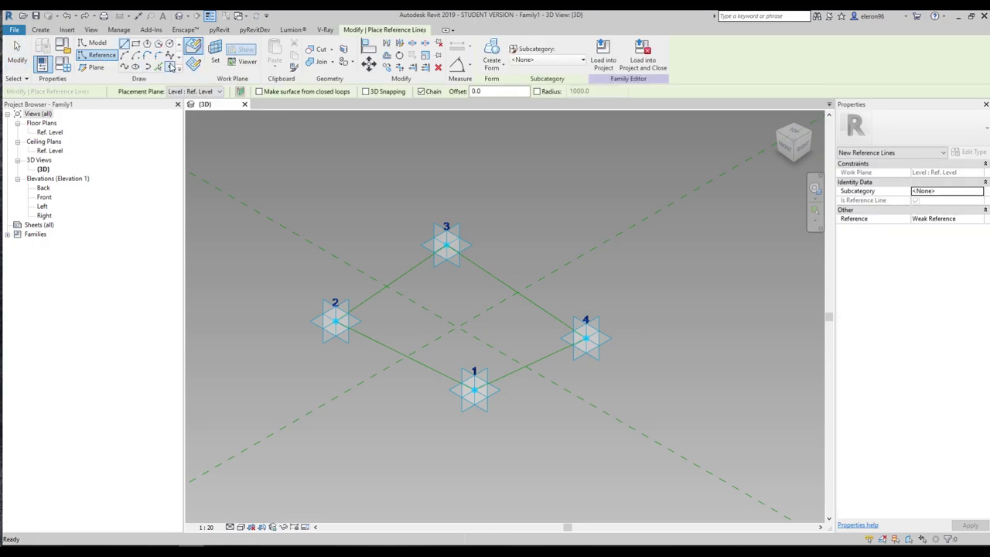
pyautogui.click(171, 67)
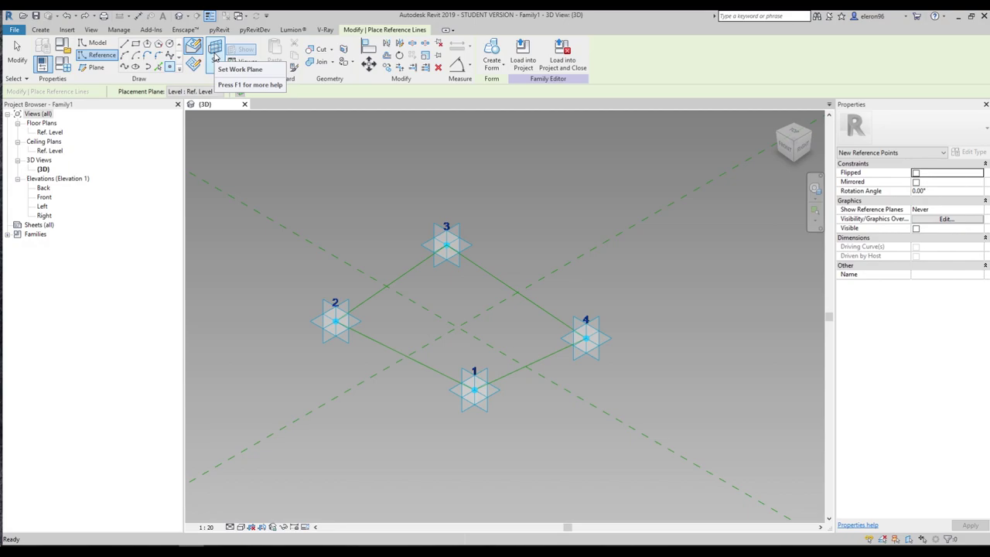
pyautogui.press('Escape')
pyautogui.press('Escape')
# Set work planes on adaptive points 2, 3, 4 and 1 and place hosted reference points.
pyautogui.click(215, 61)
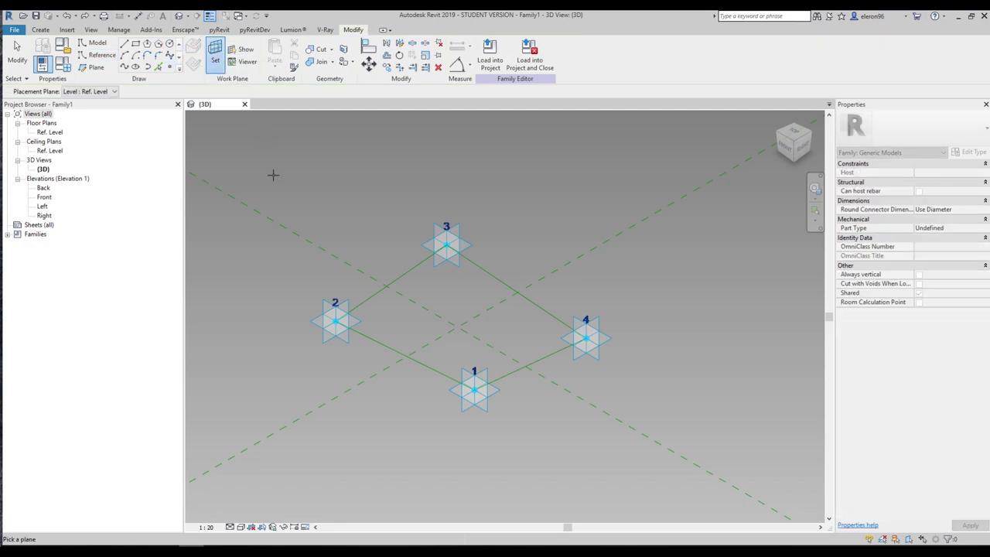
pyautogui.click(316, 322)
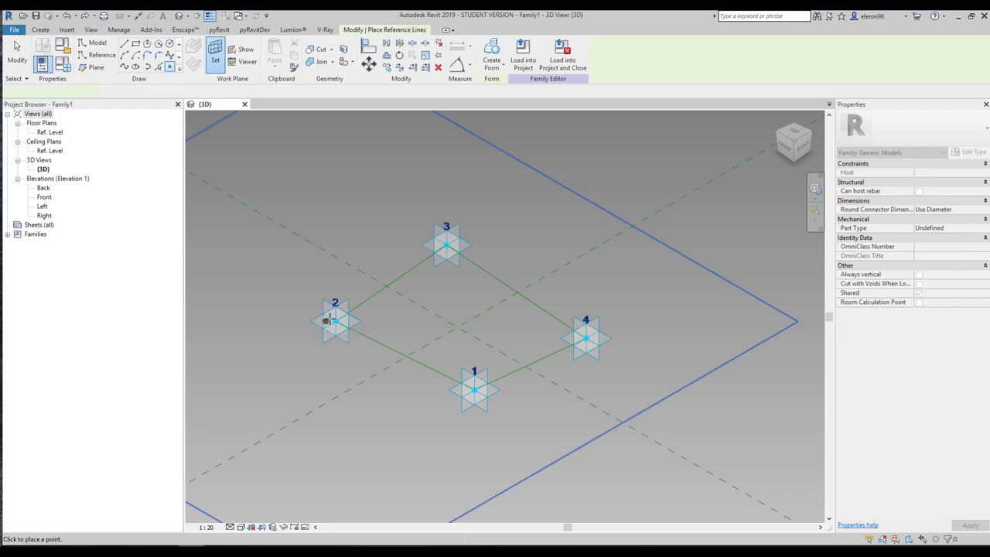
pyautogui.click(215, 60)
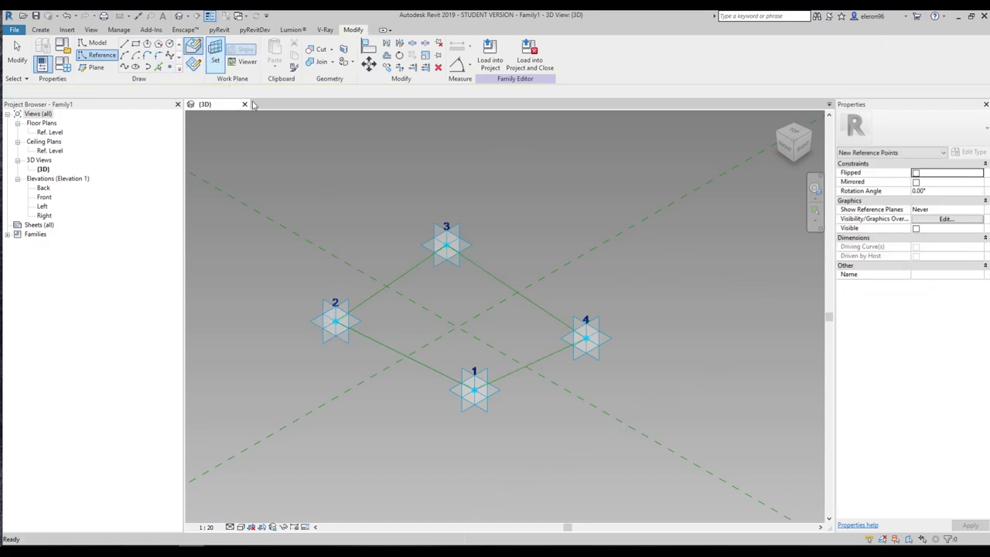
pyautogui.click(426, 250)
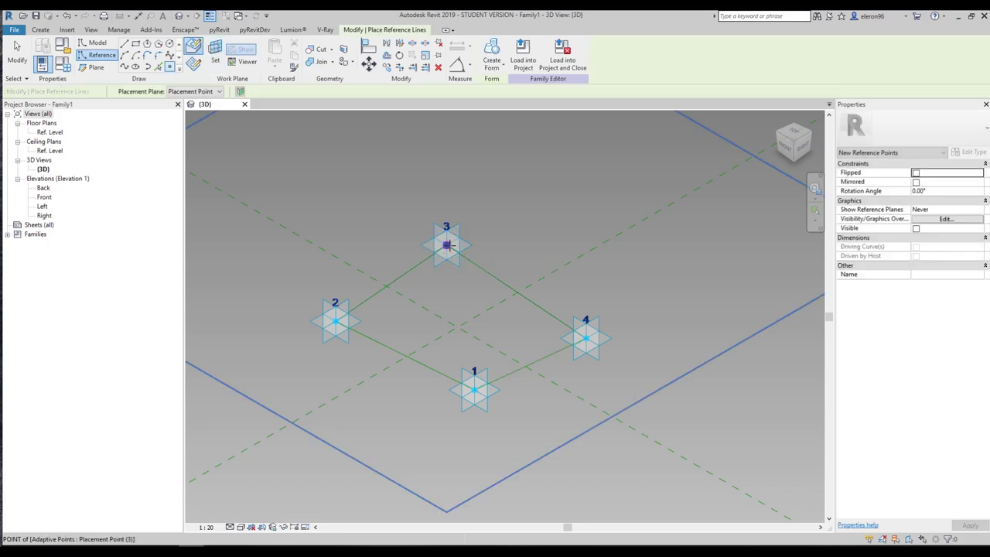
pyautogui.click(216, 52)
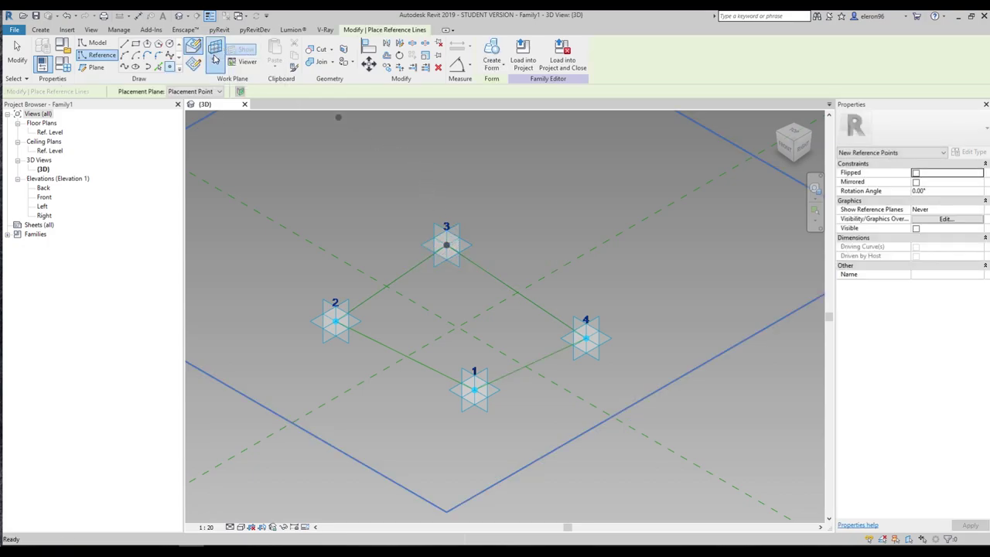
pyautogui.click(567, 348)
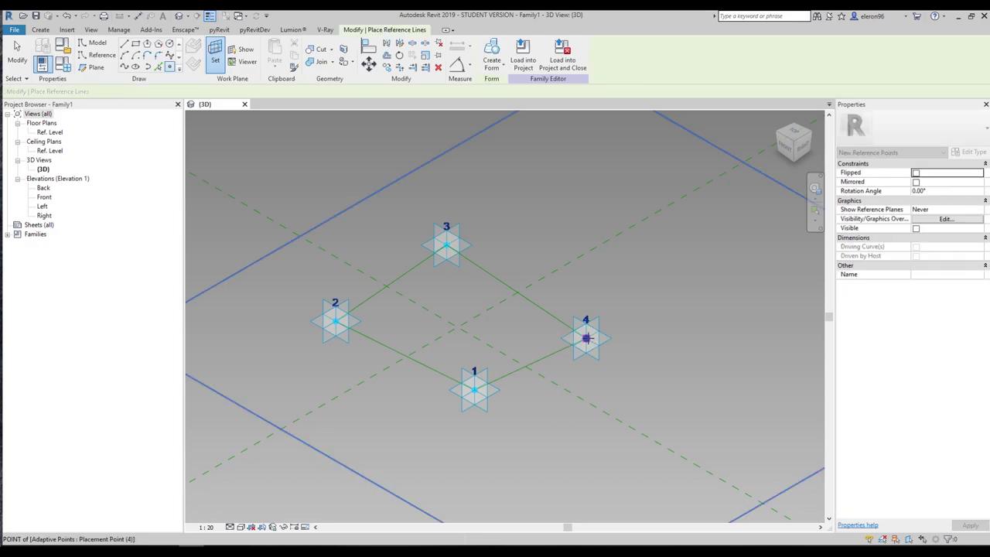
pyautogui.click(216, 53)
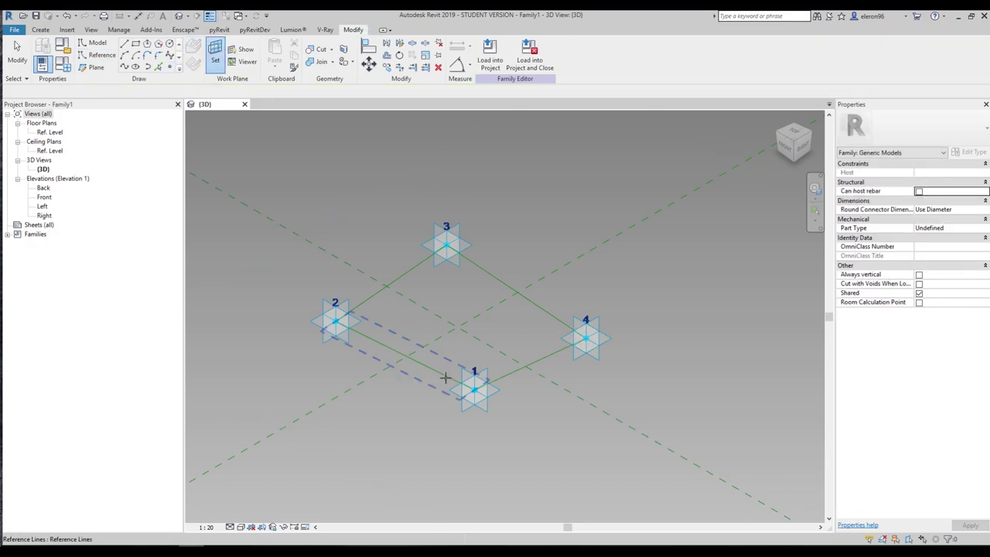
pyautogui.click(450, 393)
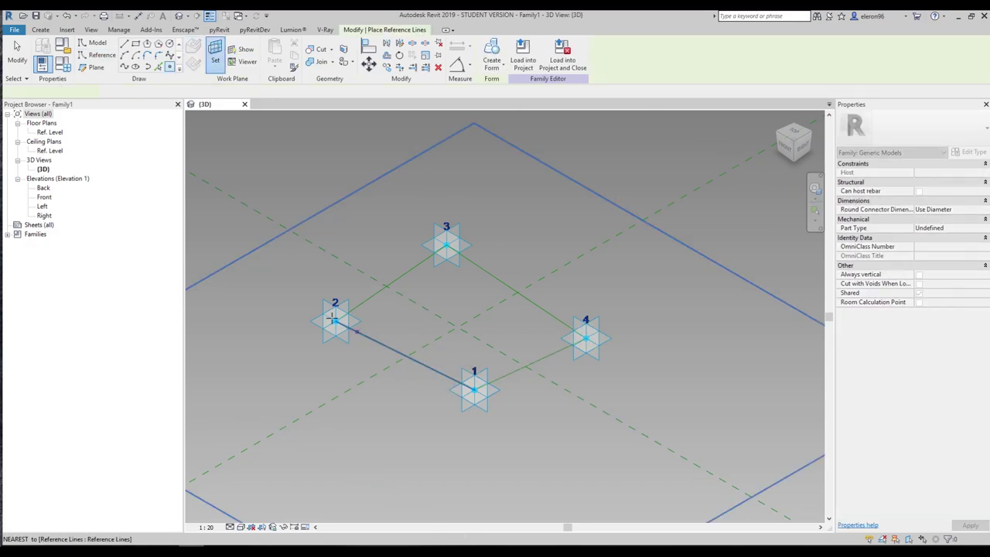
pyautogui.click(446, 246)
pyautogui.click(585, 336)
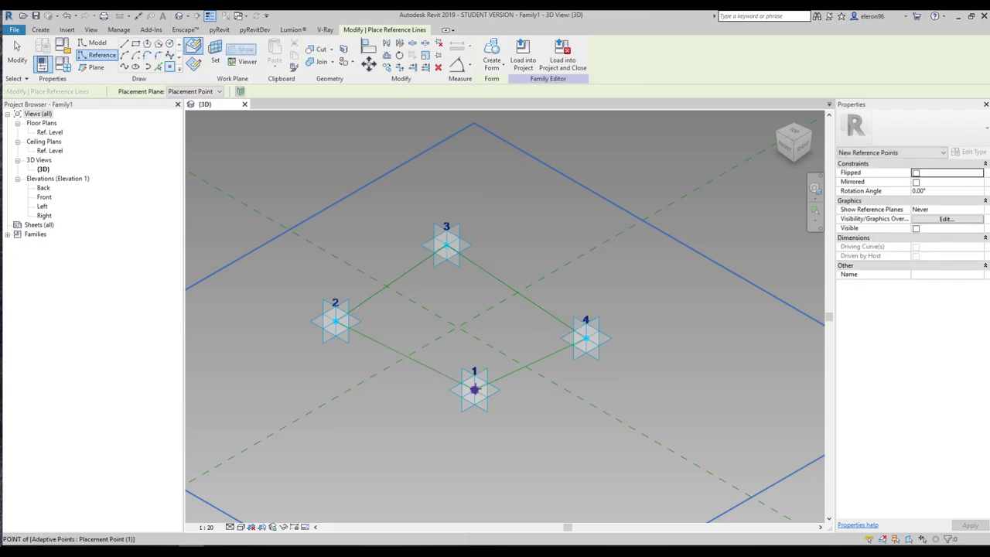
pyautogui.press('Escape')
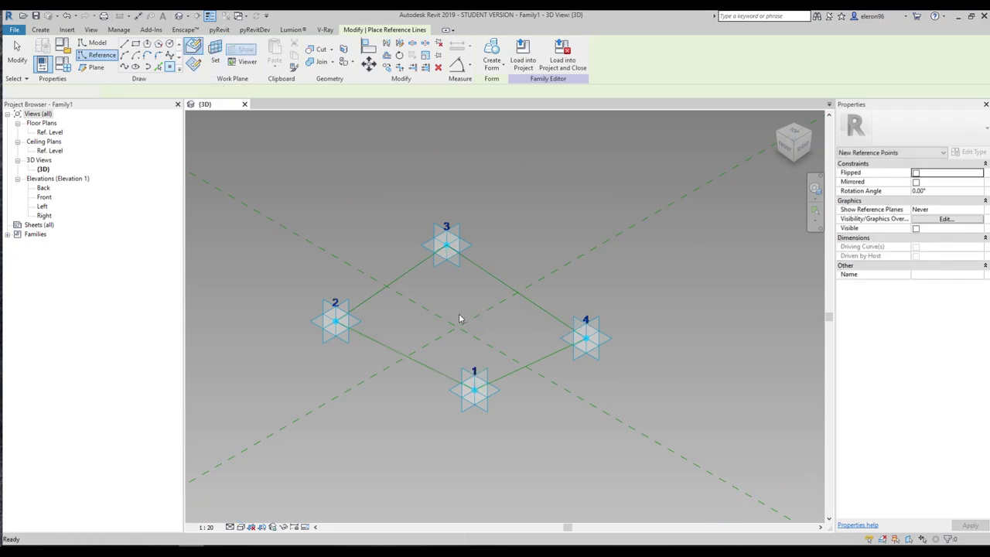
pyautogui.press('Escape')
# Window-select everything, then filter out Adaptive Points and Reference Lines to keep 4 Reference Points.
pyautogui.moveTo(272, 153); pyautogui.dragTo(675, 458)
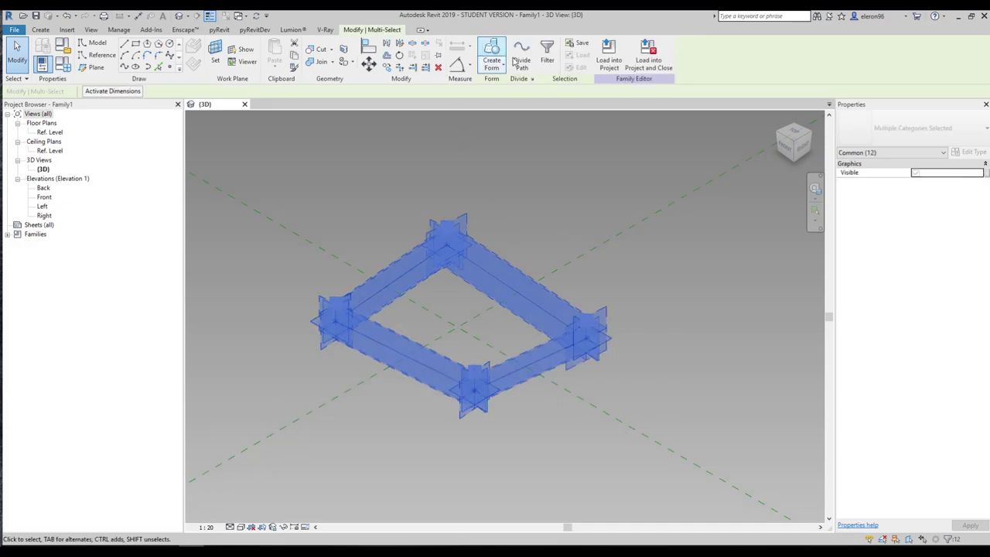
pyautogui.click(547, 53)
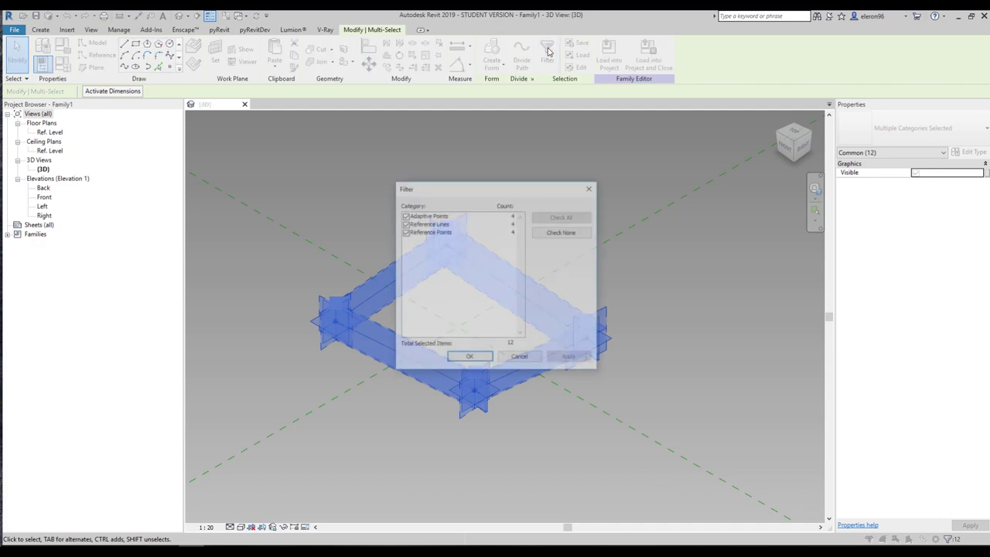
pyautogui.click(403, 215)
pyautogui.click(404, 224)
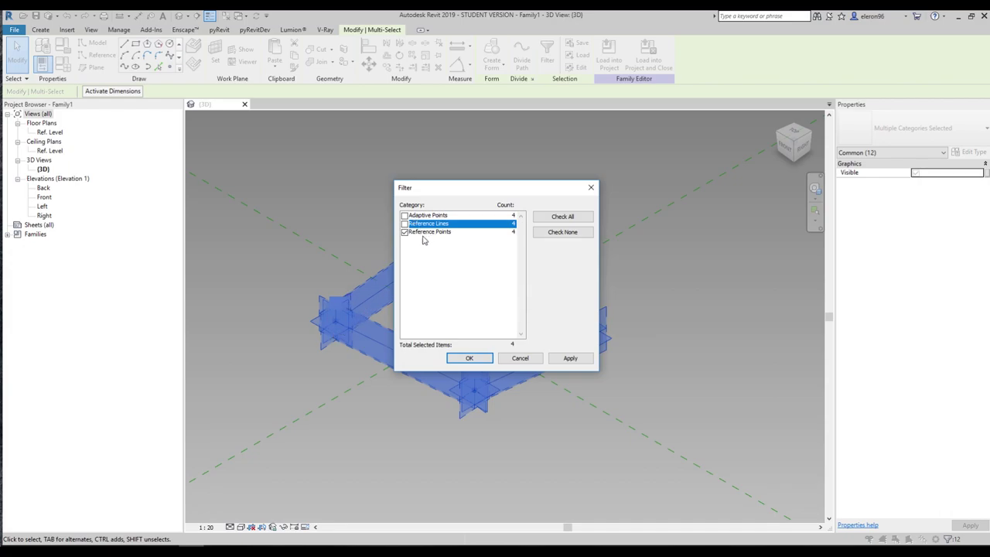
pyautogui.click(477, 357)
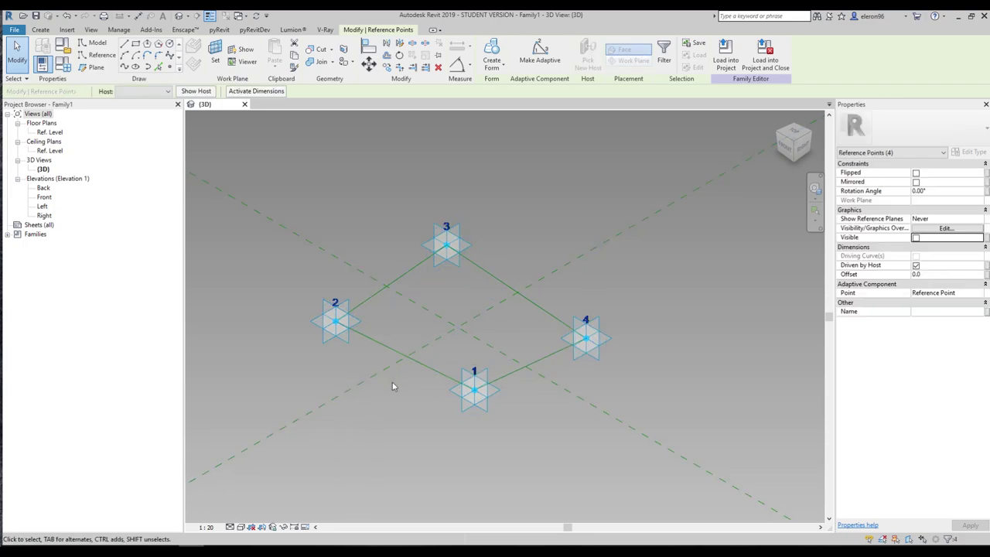
# Set the four hosted reference points' Offset to 1000 in Properties and apply it.
pyautogui.click(932, 277)
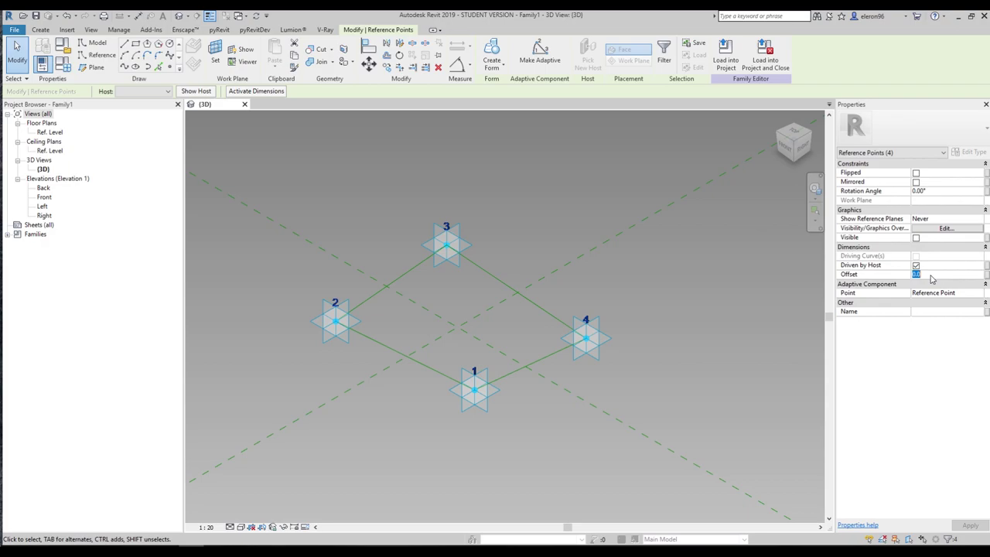
pyautogui.write('50')
pyautogui.moveTo(618, 287)
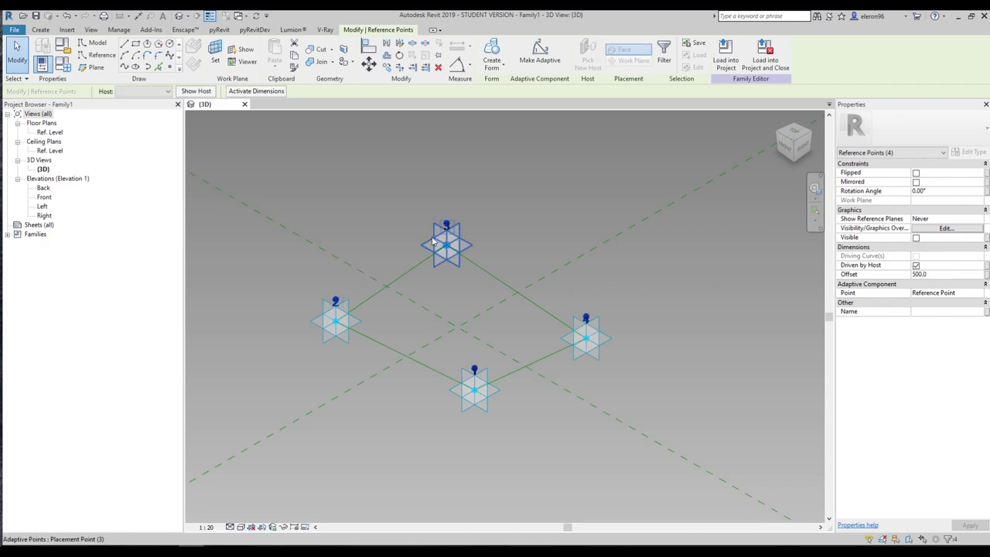
pyautogui.click(944, 275)
pyautogui.write('100')
pyautogui.moveTo(629, 265)
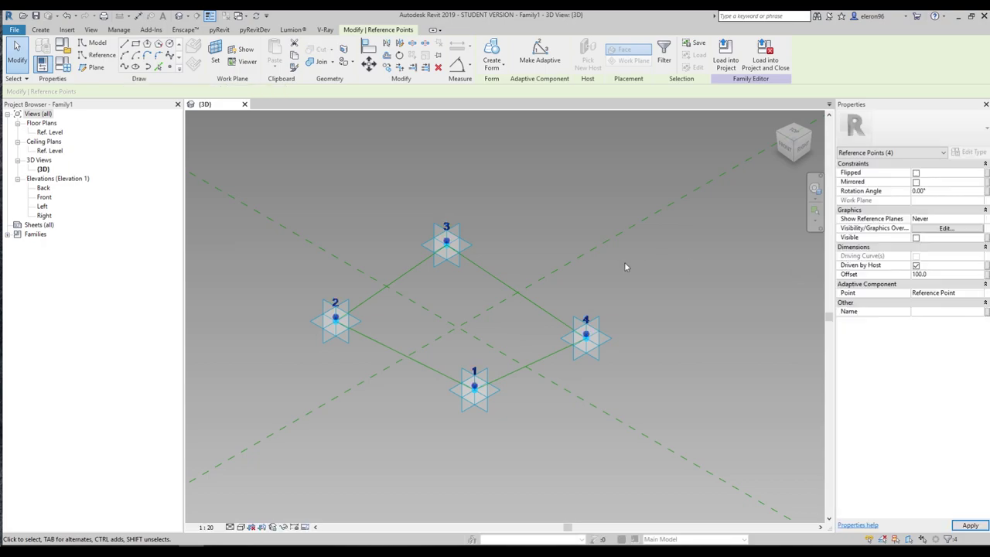
pyautogui.click(951, 276)
pyautogui.write('100')
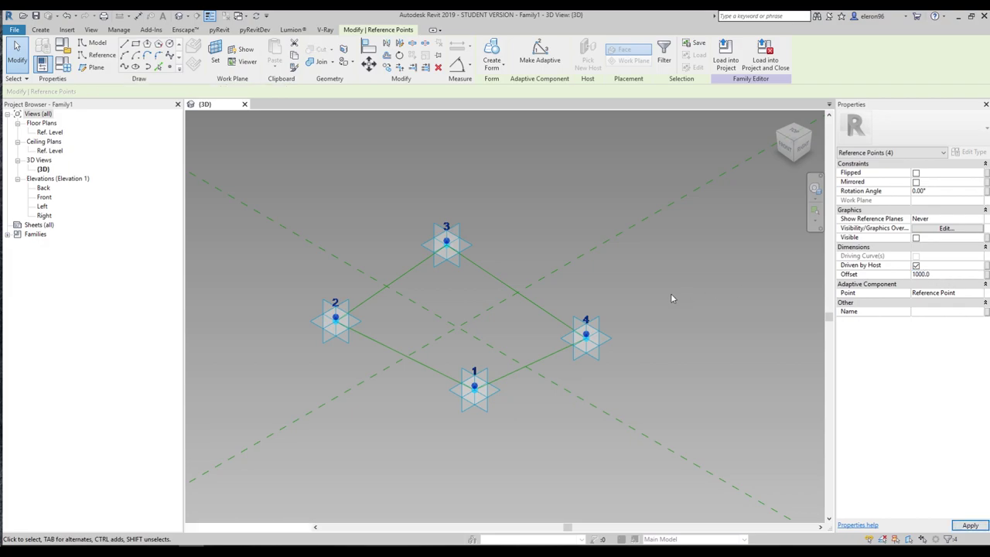
pyautogui.click(405, 209)
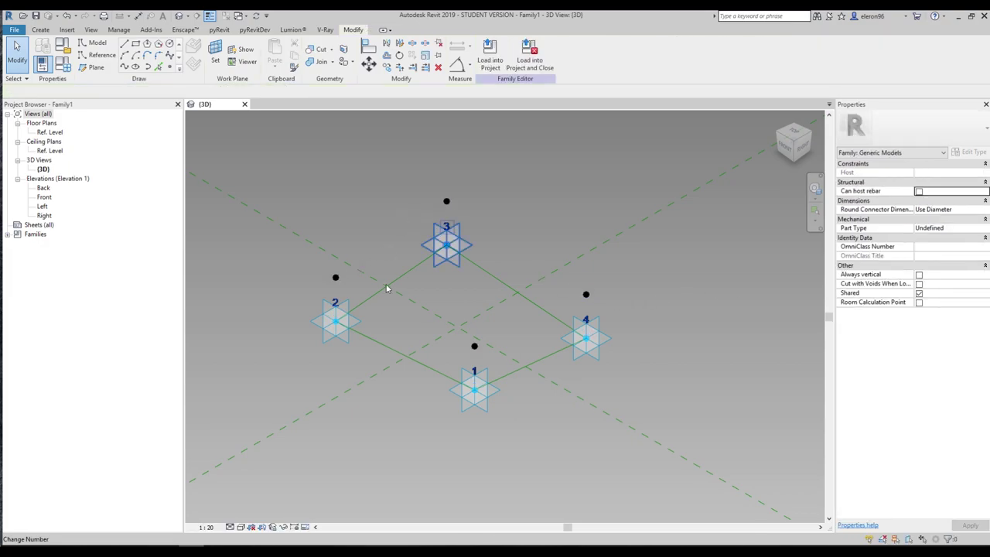
pyautogui.click(333, 333)
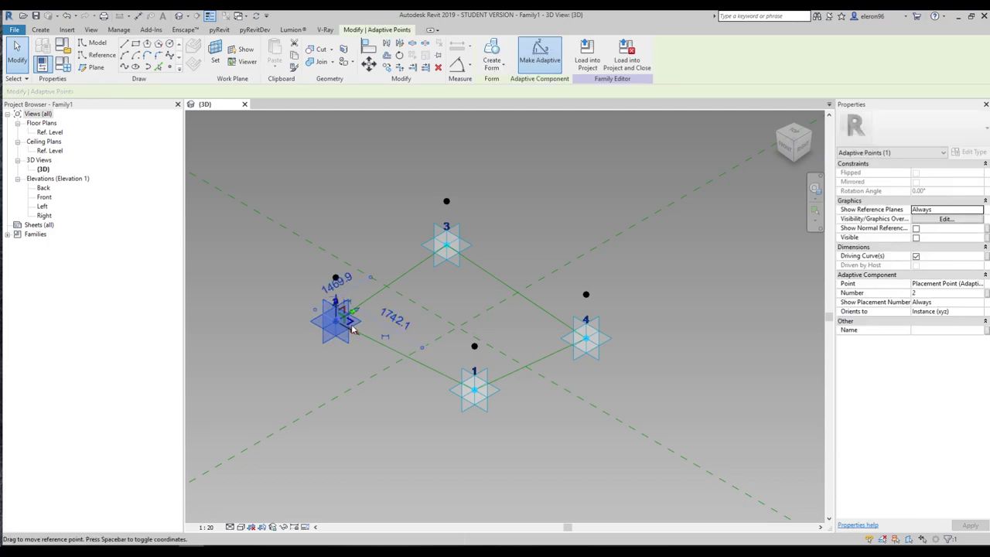
pyautogui.moveTo(350, 326); pyautogui.dragTo(257, 333)
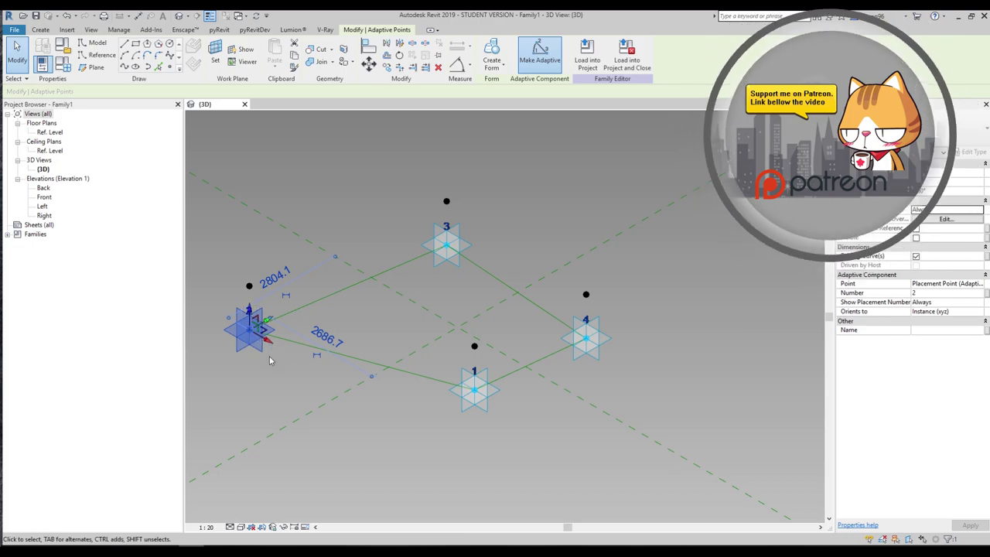
pyautogui.moveTo(251, 331); pyautogui.dragTo(337, 323)
pyautogui.click(331, 358)
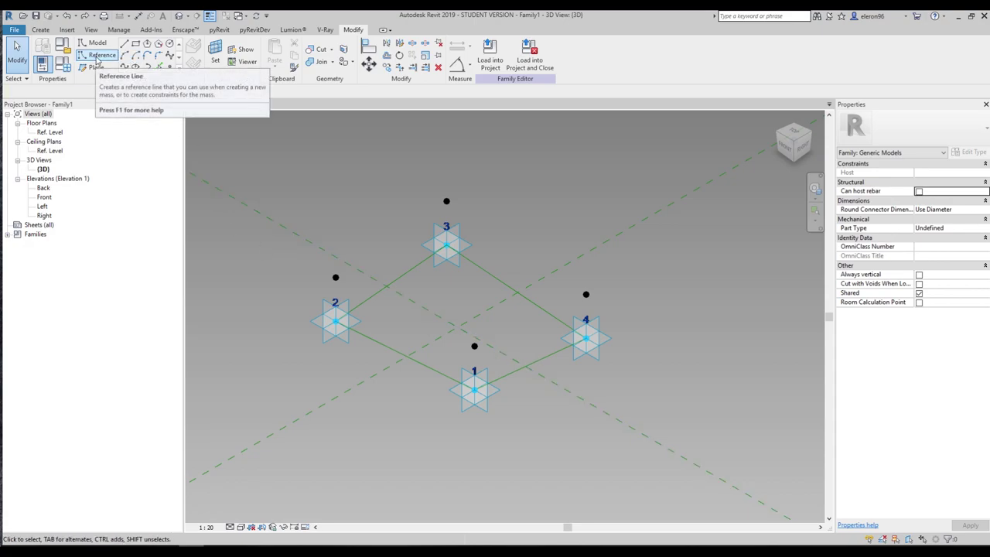
# Draw a closed loop of reference lines through the four raised points, then drag adaptive point 2 to test it.
pyautogui.click(97, 57)
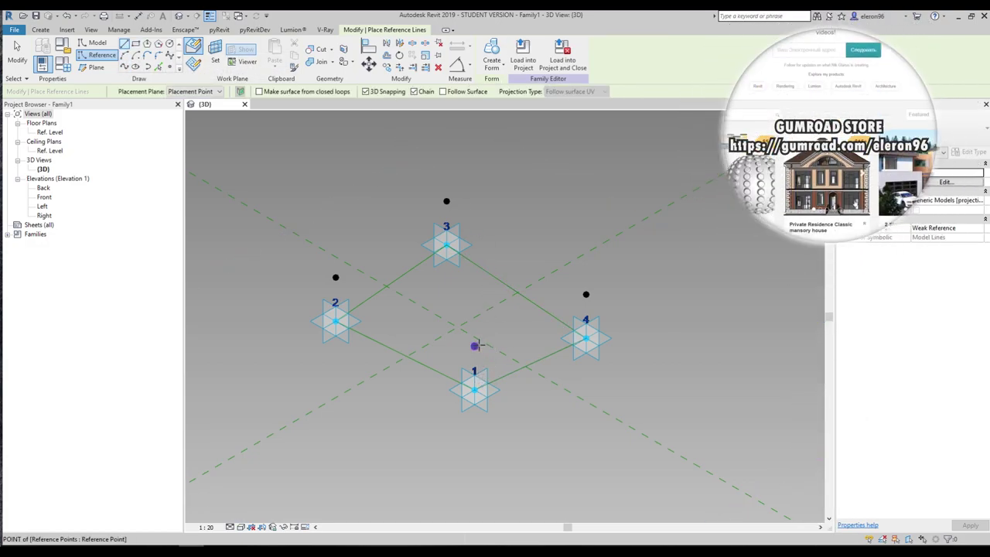
pyautogui.click(336, 276)
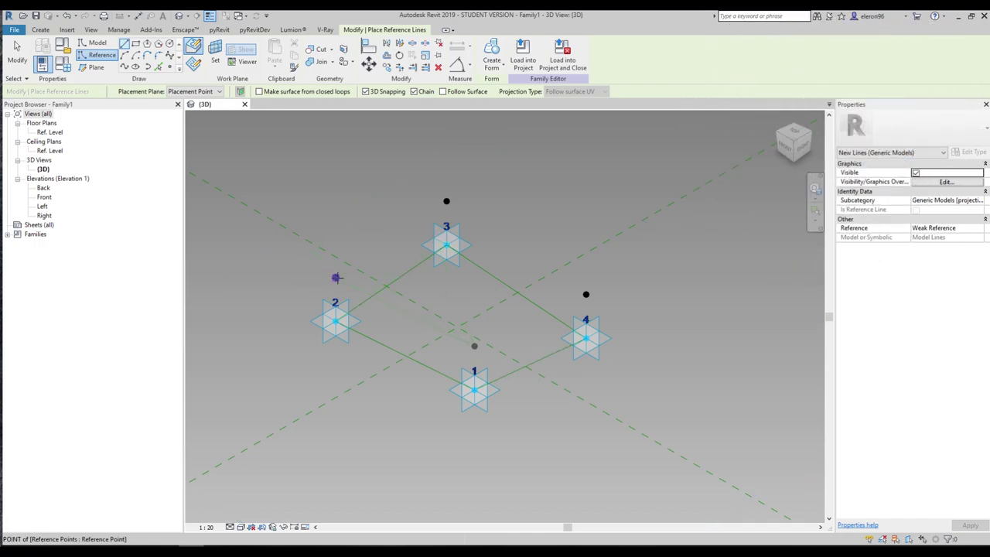
pyautogui.click(446, 201)
pyautogui.click(471, 350)
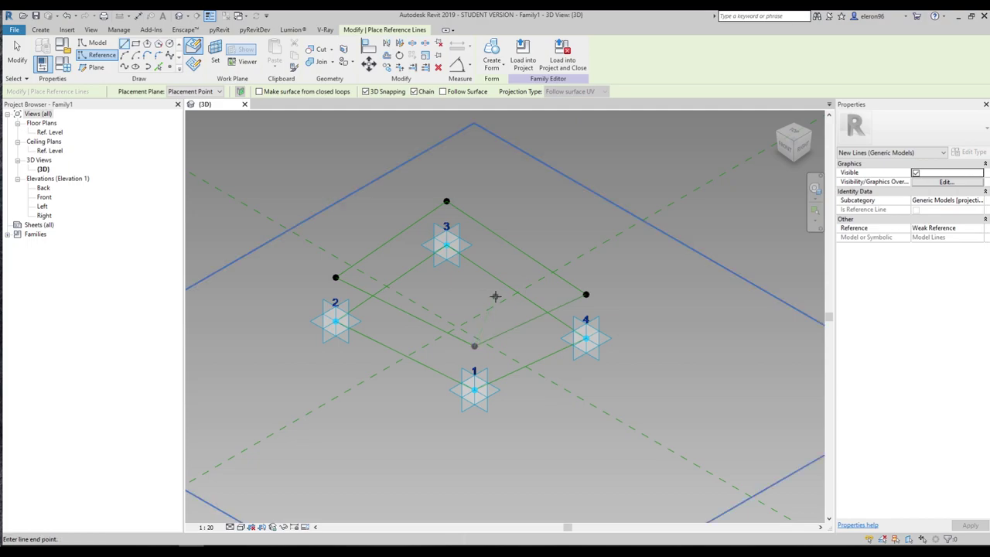
pyautogui.press('Escape')
pyautogui.press('Escape')
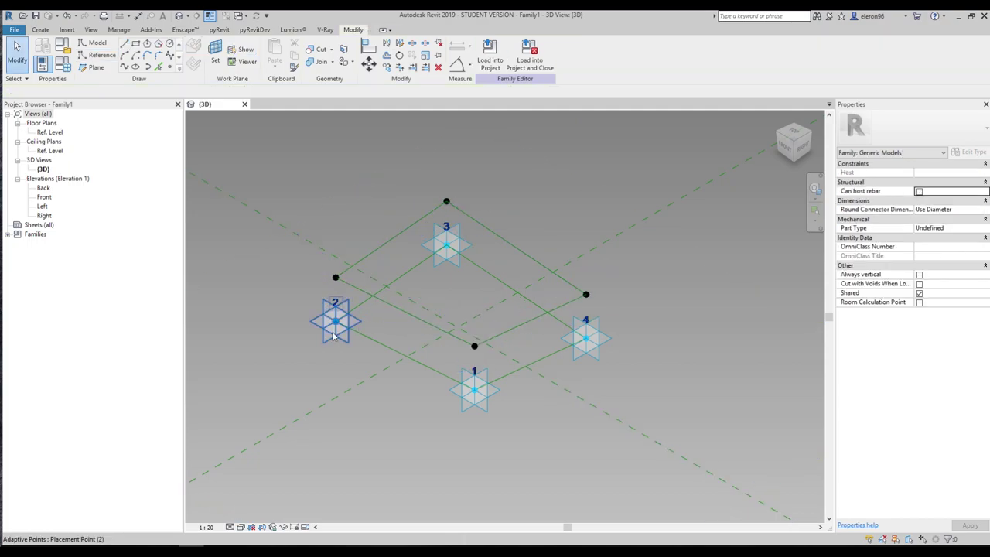
pyautogui.click(338, 318)
pyautogui.moveTo(350, 326)
pyautogui.mouseDown()
pyautogui.moveTo(265, 288)
pyautogui.moveTo(274, 318)
pyautogui.moveTo(344, 319)
pyautogui.mouseUp()
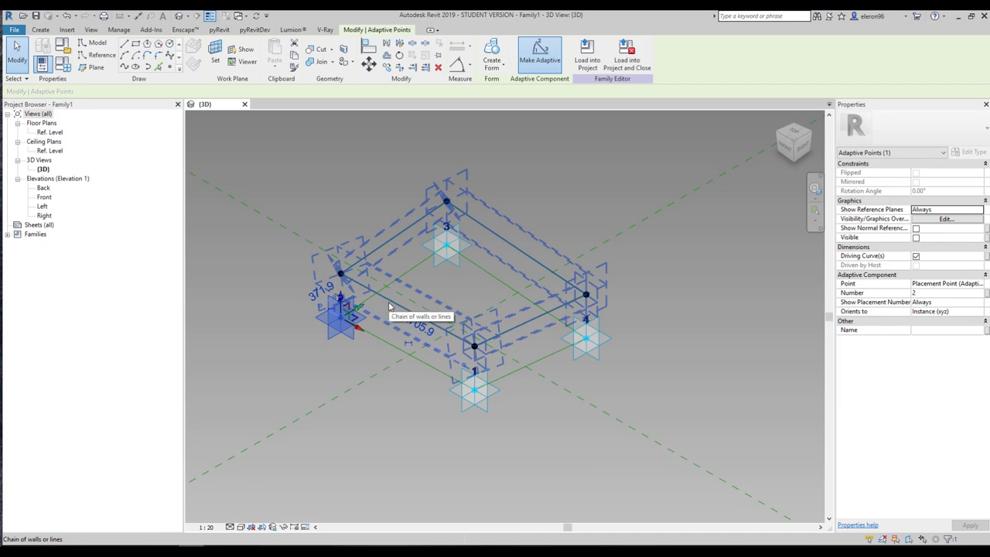
# Select the upper and lower reference-line loops together and create a solid form from them.
pyautogui.click(390, 302)
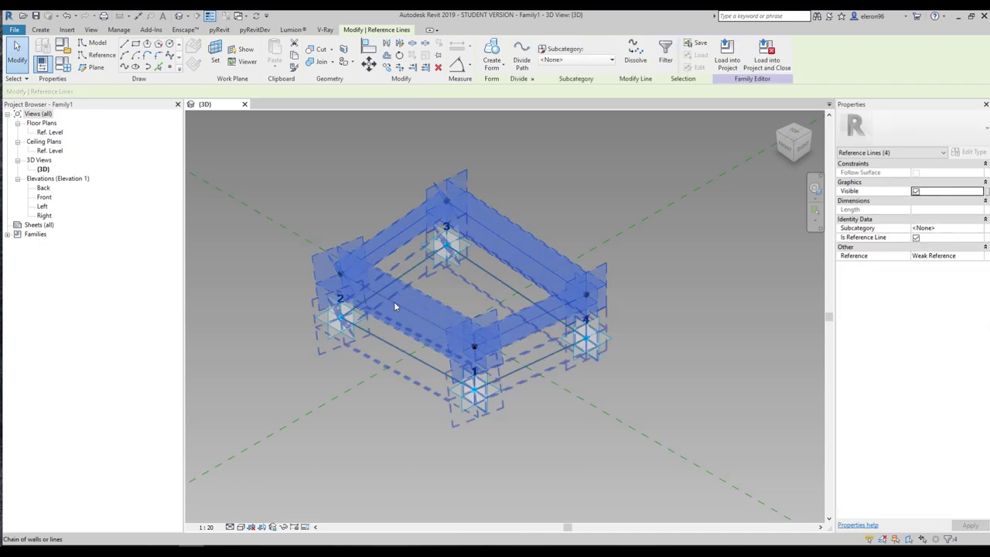
pyautogui.keyDown('ctrl'); pyautogui.click(378, 344); pyautogui.keyUp('ctrl')
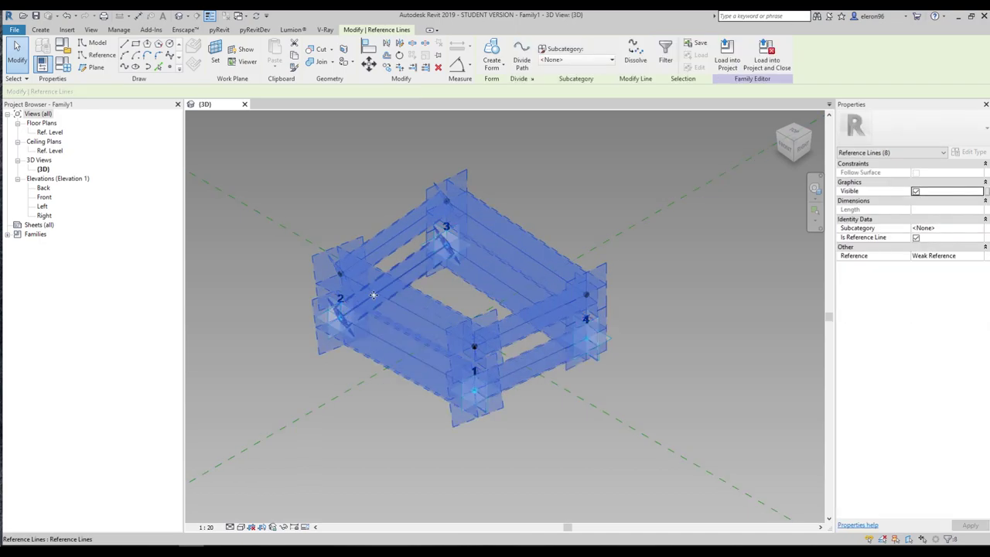
pyautogui.click(495, 50)
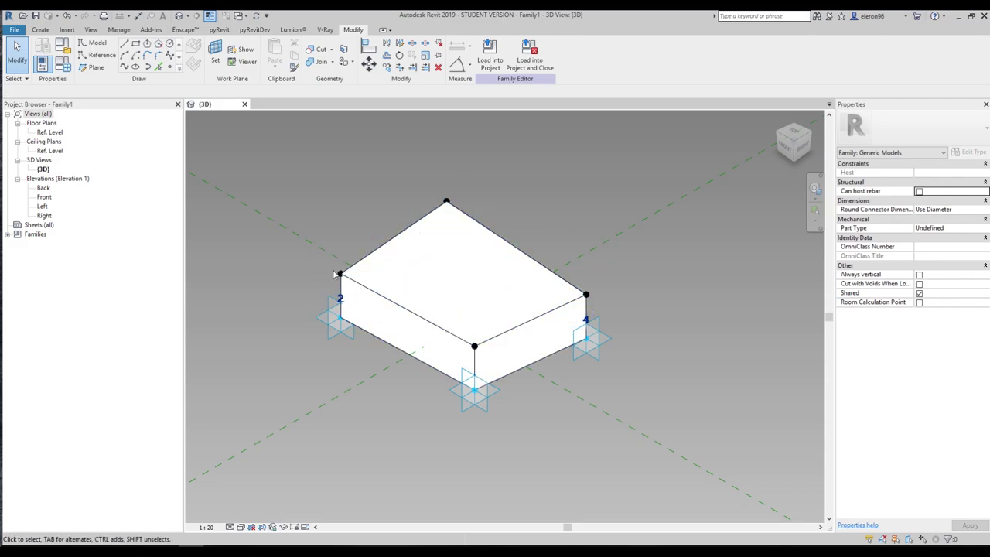
# Give the top corner point above adaptive point 2 an Offset of 1500.
pyautogui.press('Tab')
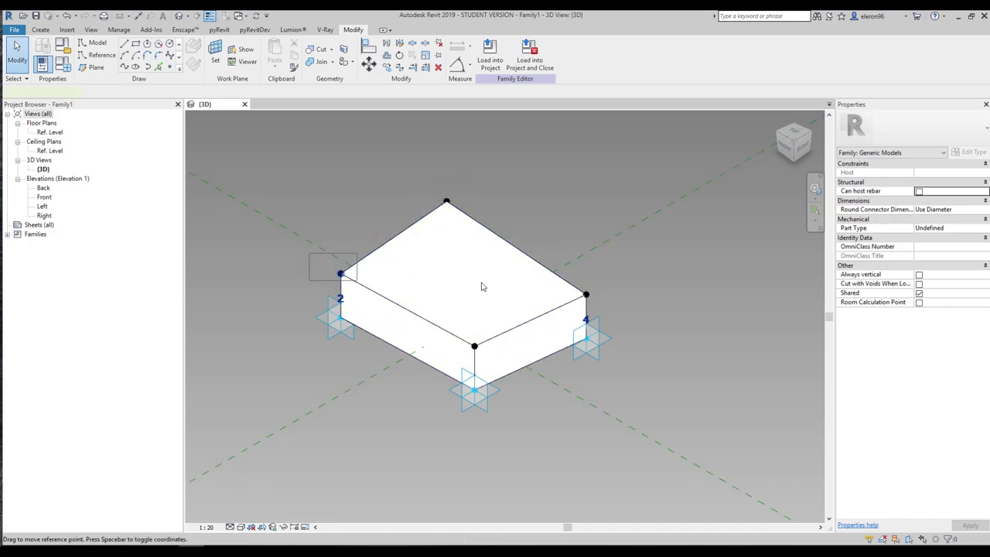
pyautogui.click(341, 272)
pyautogui.write('1500.0')
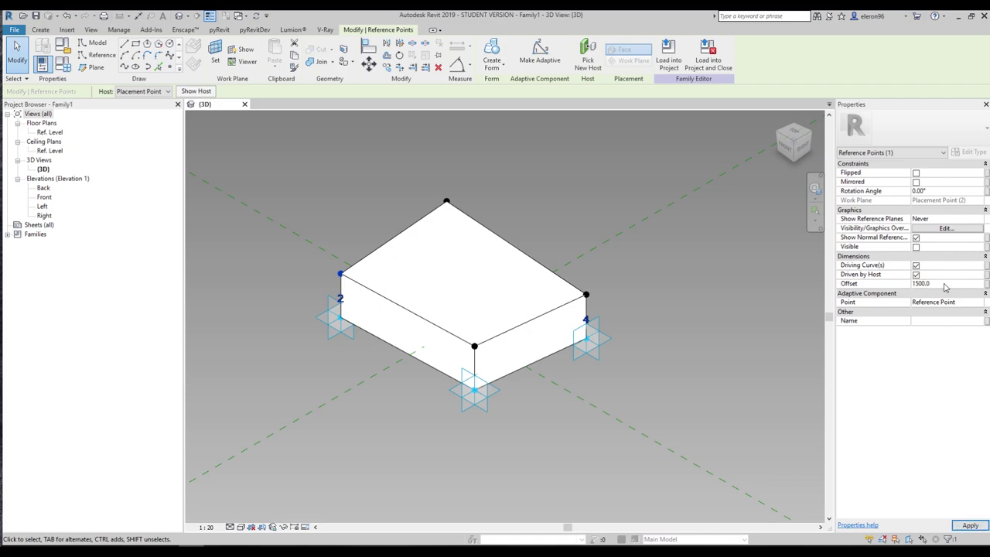
pyautogui.press('Return')
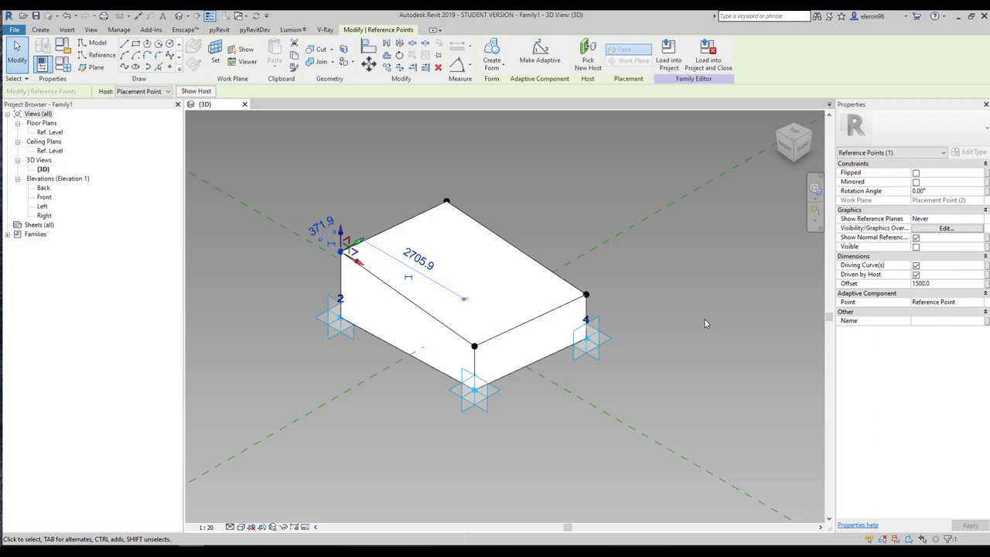
pyautogui.click(570, 214)
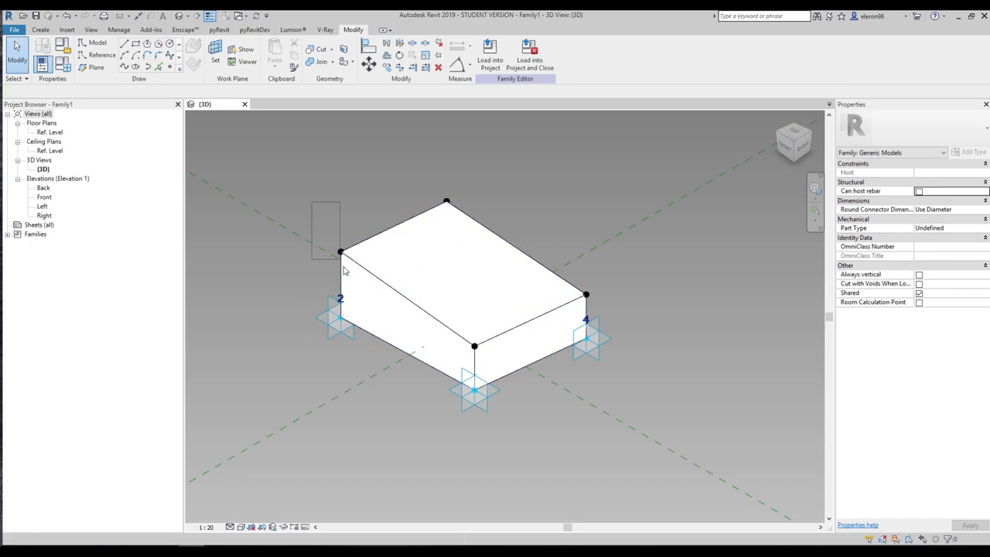
pyautogui.click(423, 300)
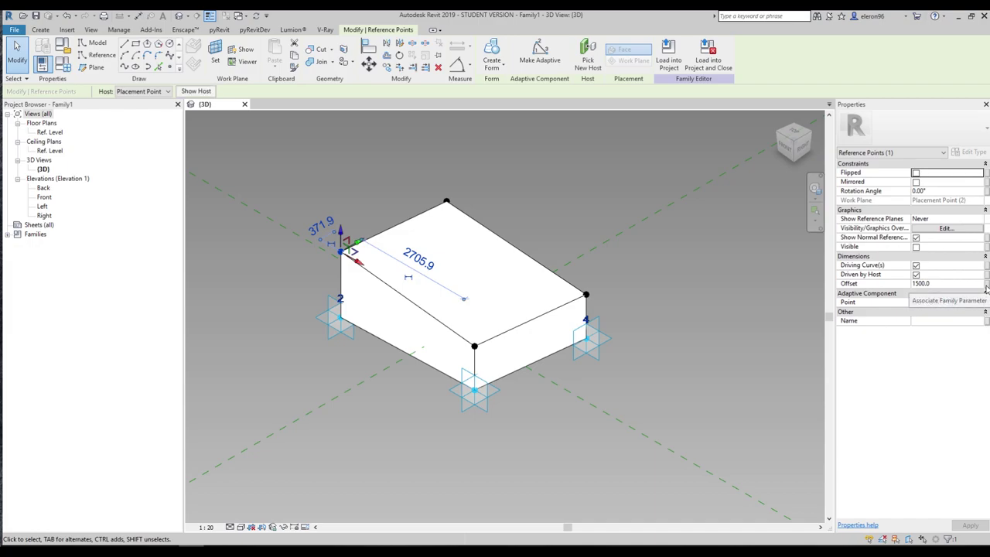
# Create a new instance family parameter named Height and assign it to the corner point's Offset.
pyautogui.click(985, 288)
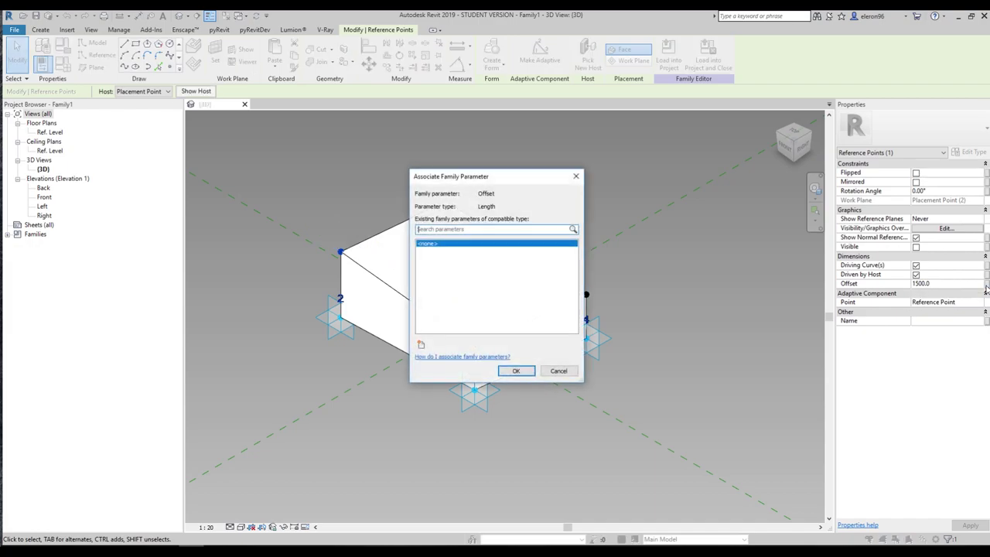
pyautogui.moveTo(470, 179); pyautogui.dragTo(473, 163)
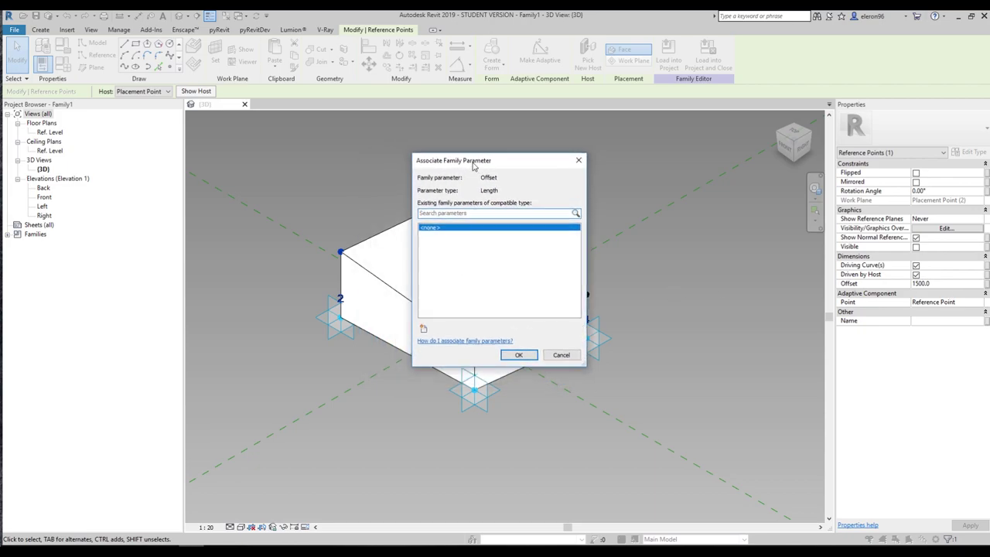
pyautogui.click(424, 330)
pyautogui.moveTo(633, 131); pyautogui.dragTo(645, 134)
pyautogui.click(499, 165)
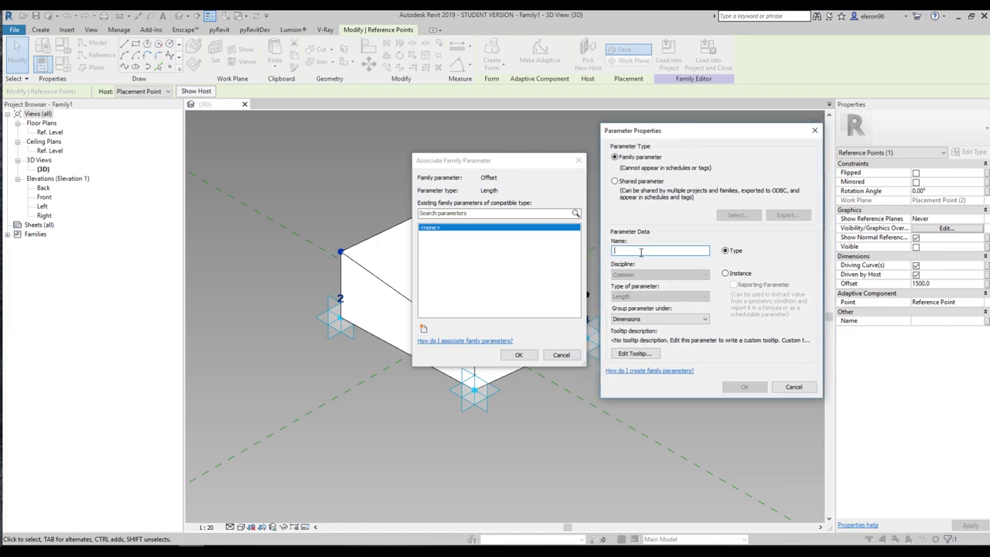
pyautogui.write('Height')
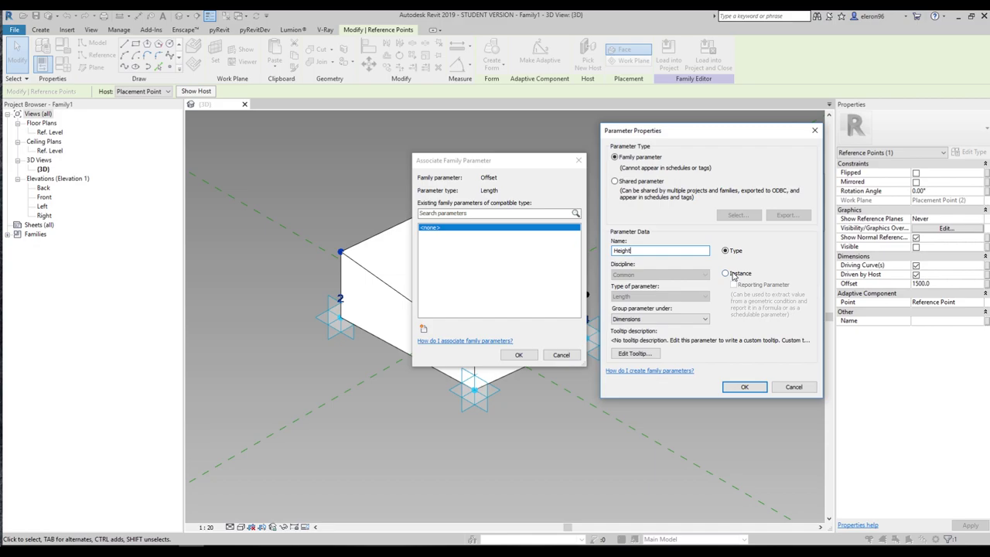
pyautogui.click(744, 386)
pyautogui.click(516, 355)
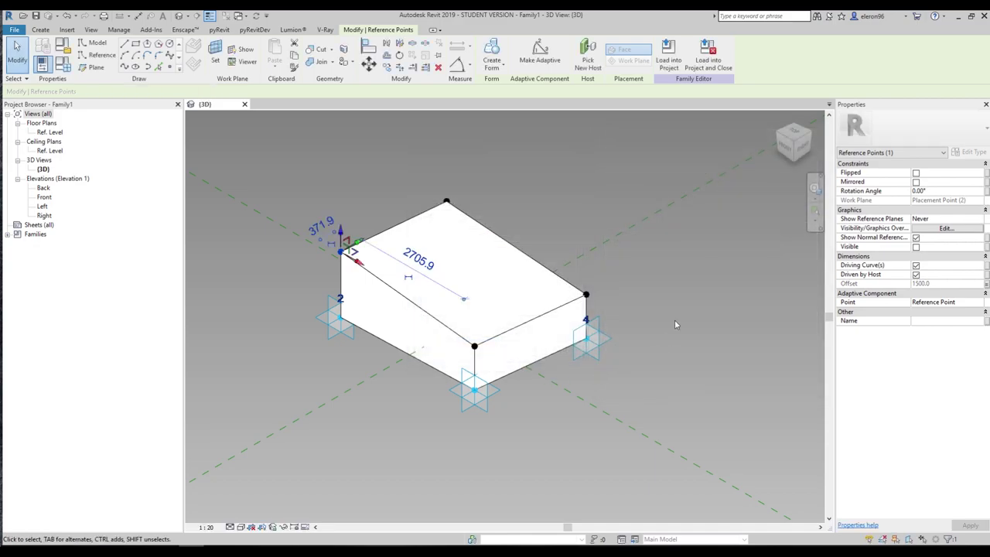
pyautogui.press('Escape')
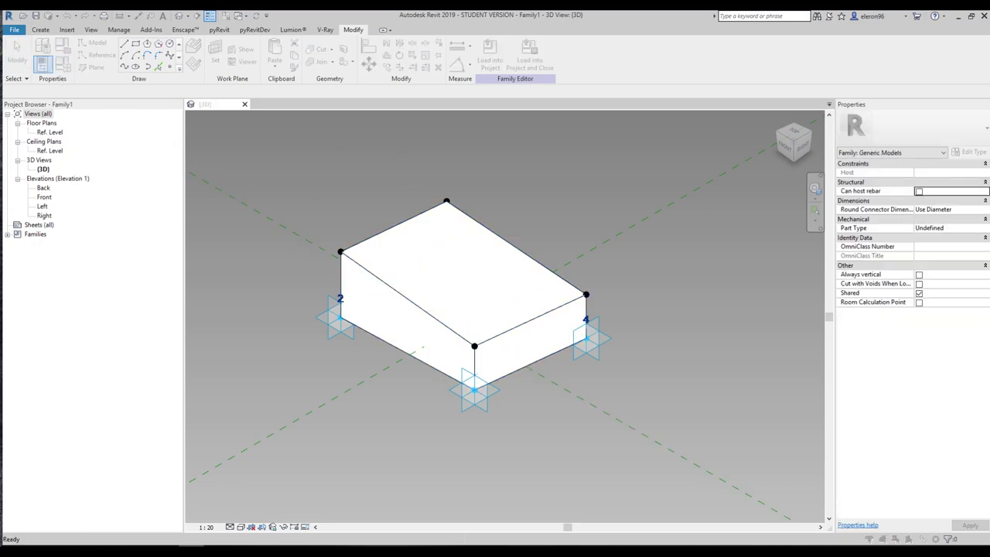
# Set Height to 900 in Family Types, then select the top corner above point 4.
pyautogui.moveTo(193, 43); pyautogui.dragTo(705, 101)
pyautogui.doubleClick(694, 176)
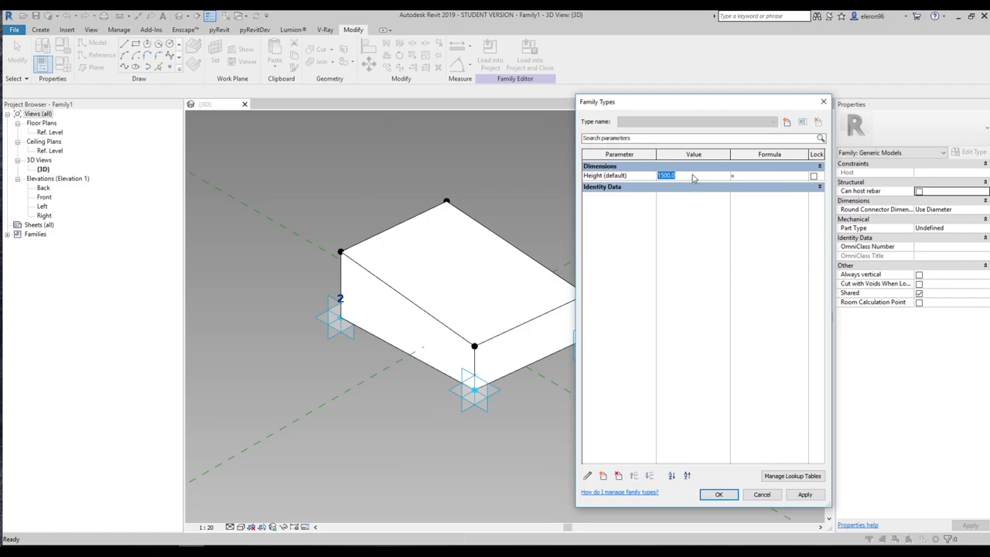
pyautogui.write('900')
pyautogui.click(716, 499)
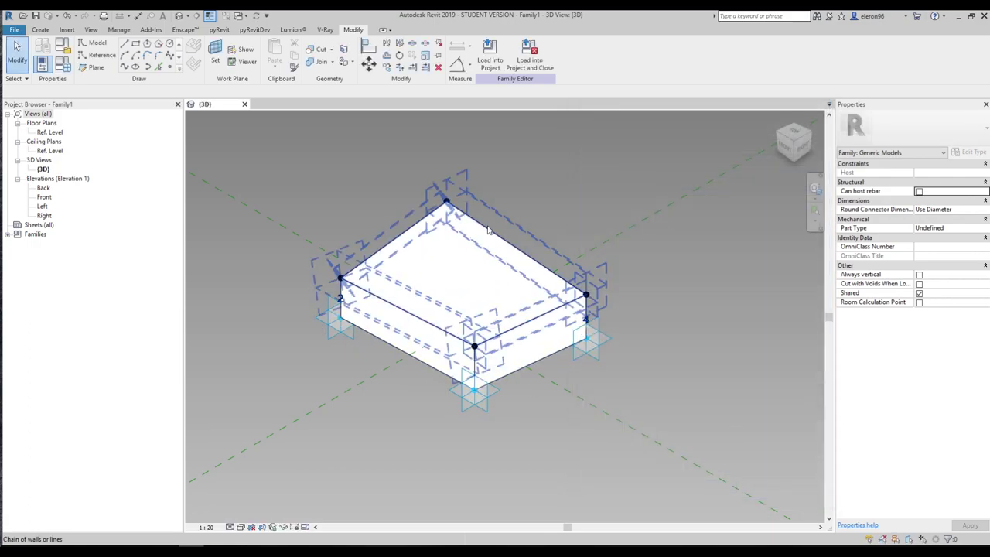
pyautogui.moveTo(579, 276); pyautogui.dragTo(619, 316)
# Link the Offset of the corner above point 4 to the Height parameter.
pyautogui.click(986, 284)
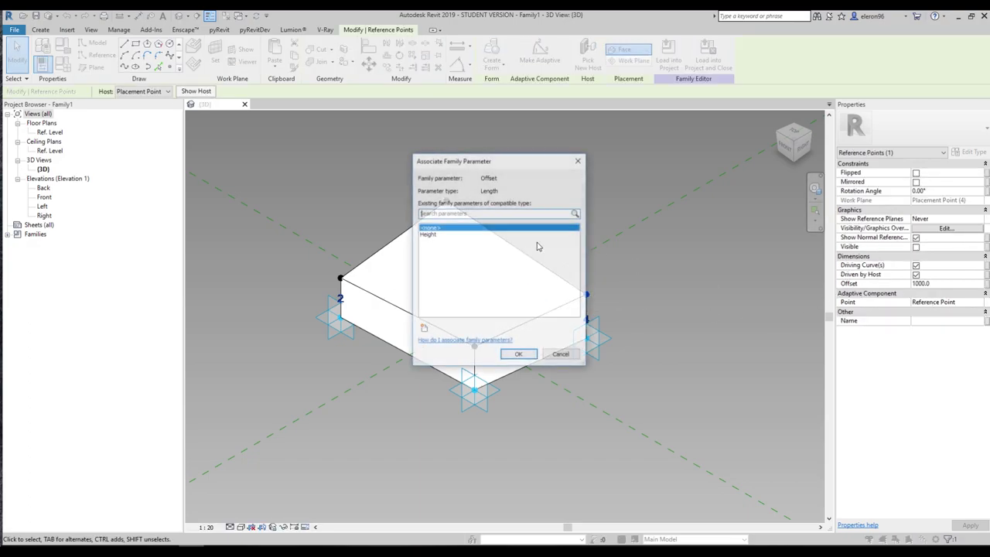
pyautogui.click(425, 234)
pyautogui.click(520, 356)
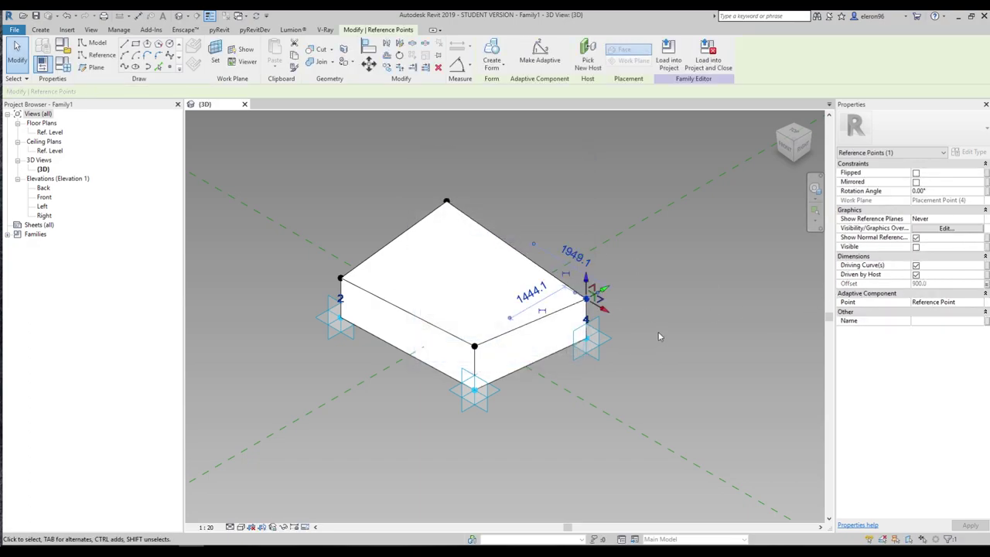
# Create the instance parameter Height_2 and assign it to the Offset of the corner above point 3.
pyautogui.moveTo(426, 169); pyautogui.dragTo(491, 216)
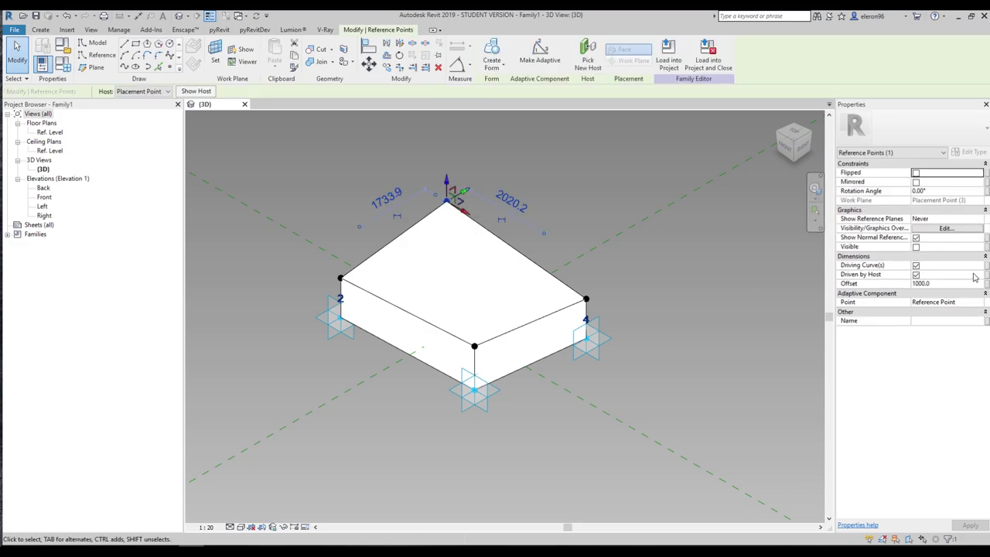
pyautogui.click(986, 284)
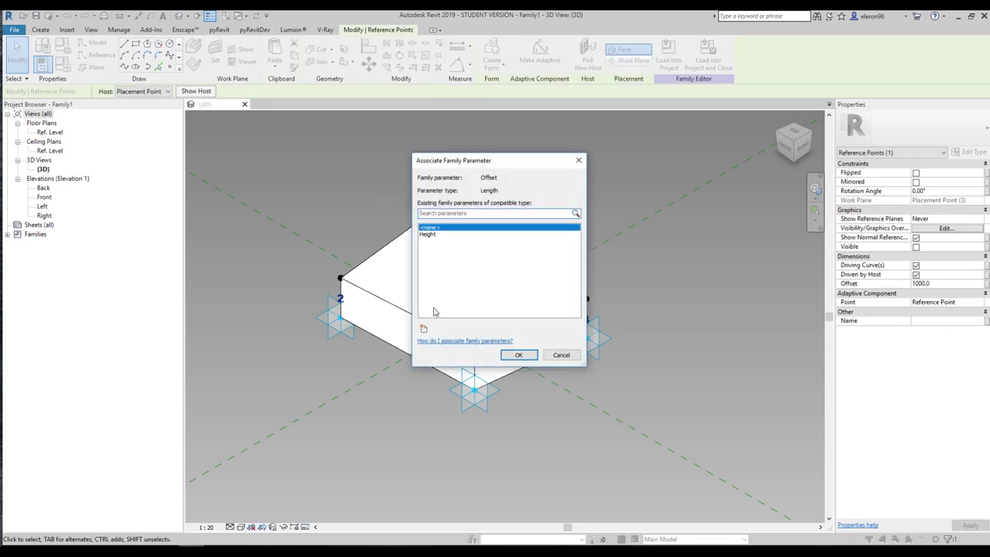
pyautogui.click(424, 328)
pyautogui.write('Height_2')
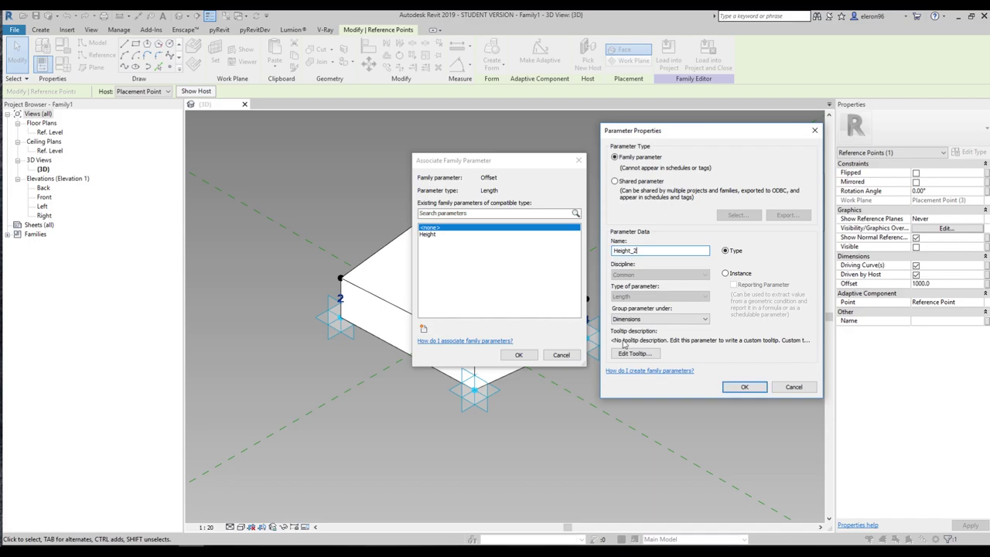
pyautogui.click(727, 274)
pyautogui.click(743, 387)
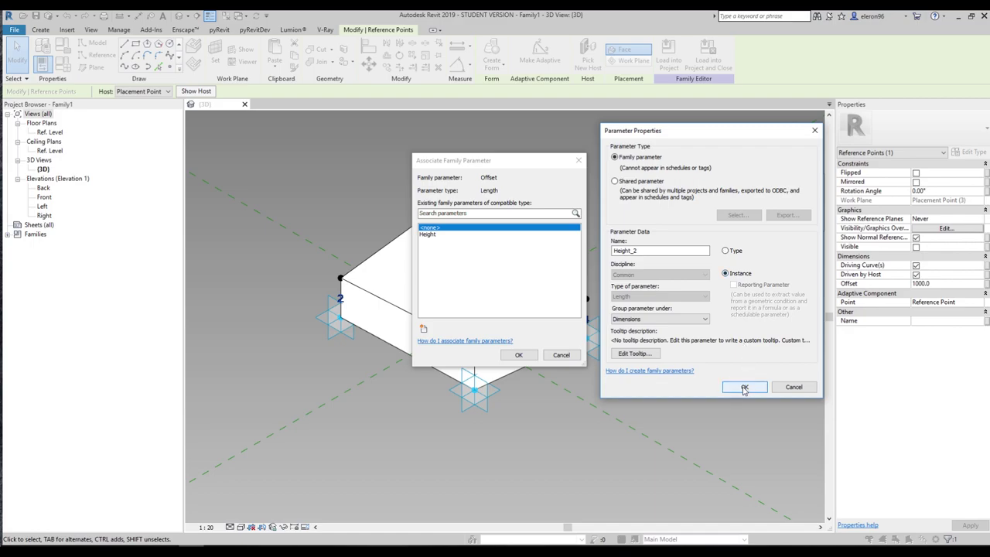
pyautogui.click(744, 387)
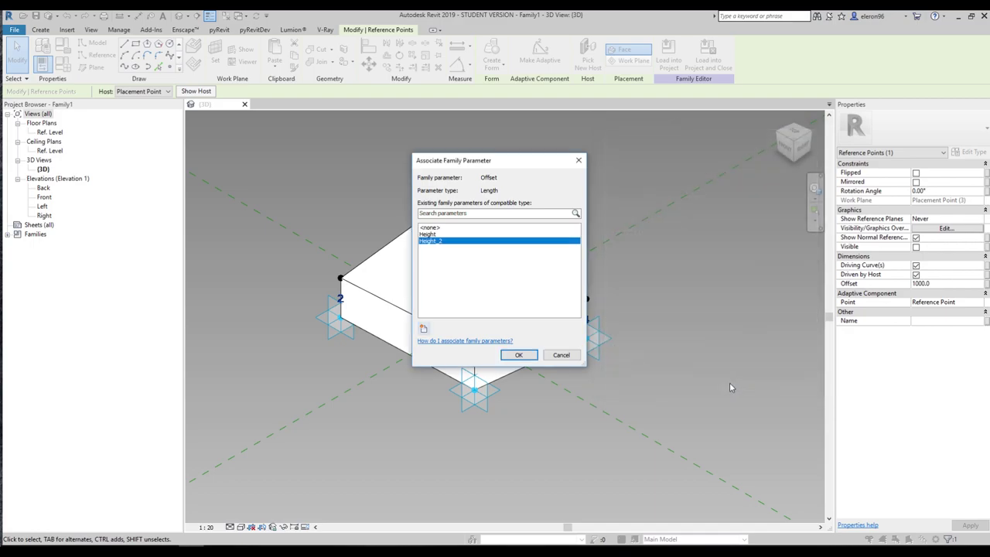
pyautogui.click(518, 354)
pyautogui.press('Escape')
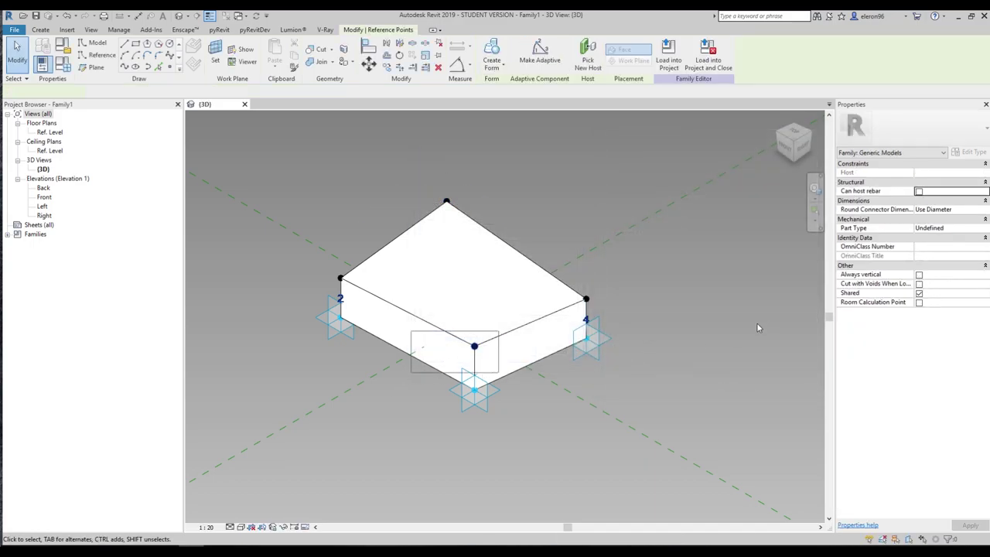
# Assign Height_2 to the Offset of the corner above point 1.
pyautogui.click(986, 283)
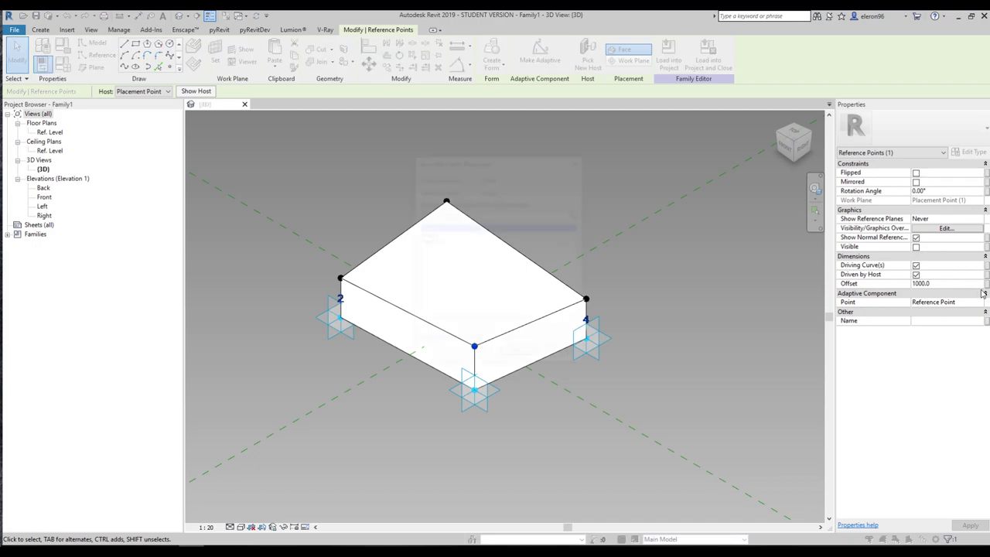
pyautogui.click(431, 241)
pyautogui.click(518, 354)
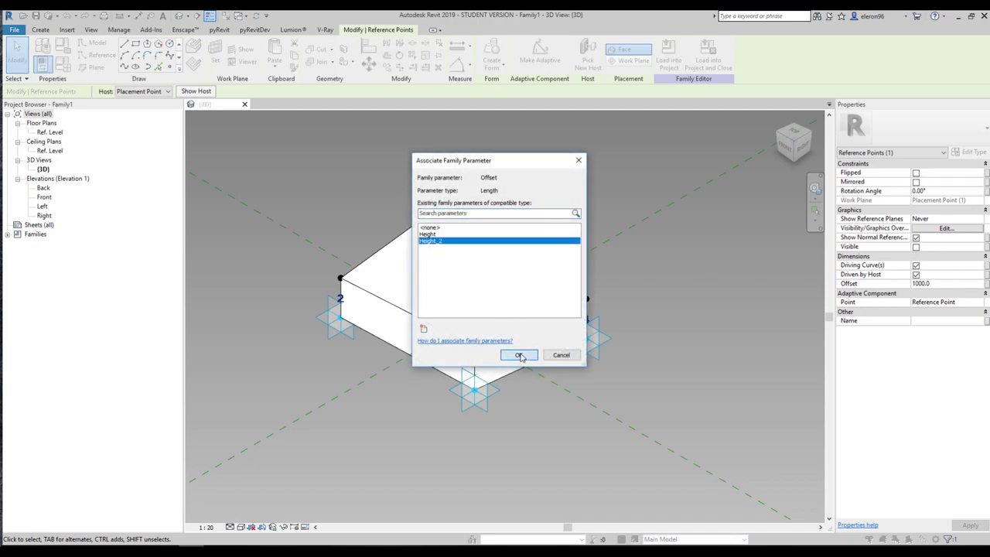
pyautogui.click(654, 301)
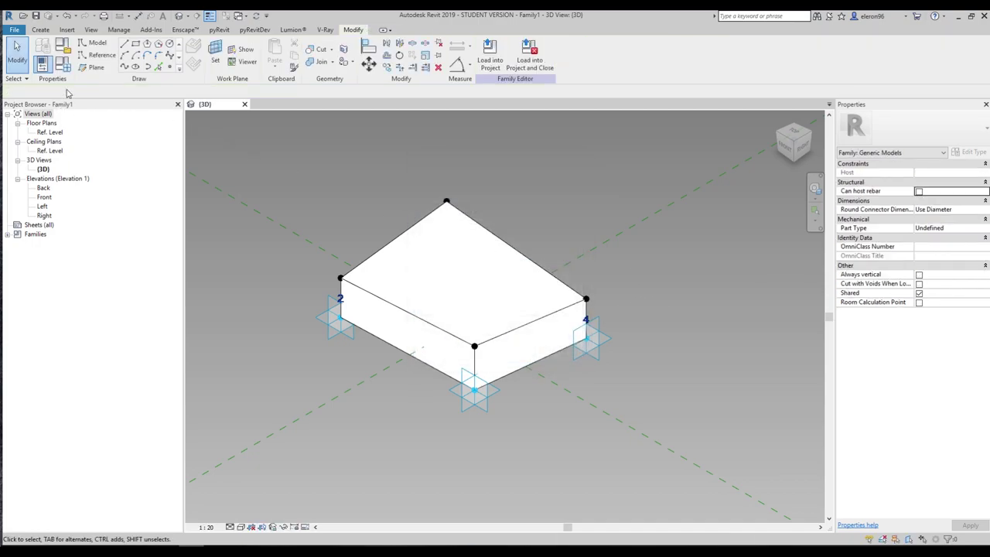
# In Family Types, start Height_2's formula with Height and dismiss the parenthesis error.
pyautogui.click(64, 61)
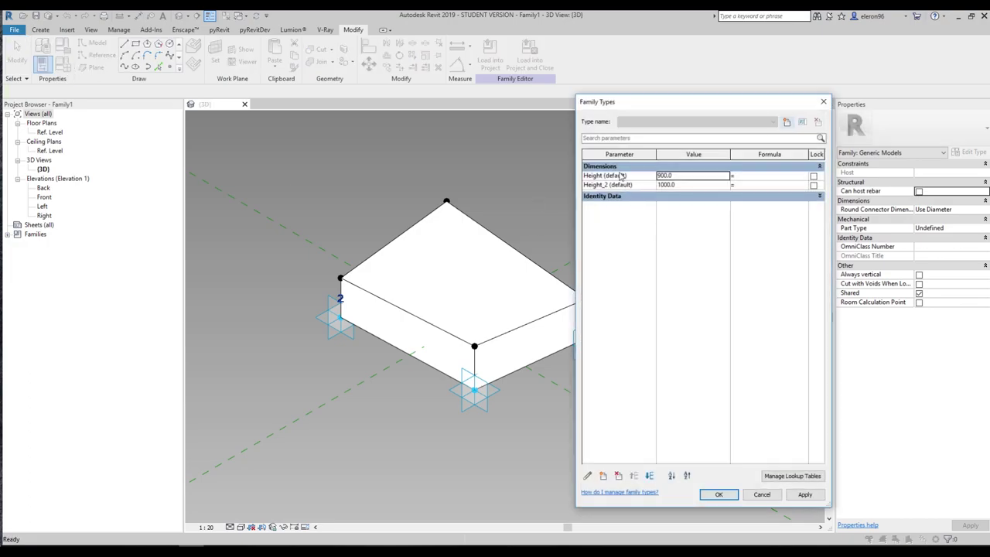
pyautogui.click(595, 177)
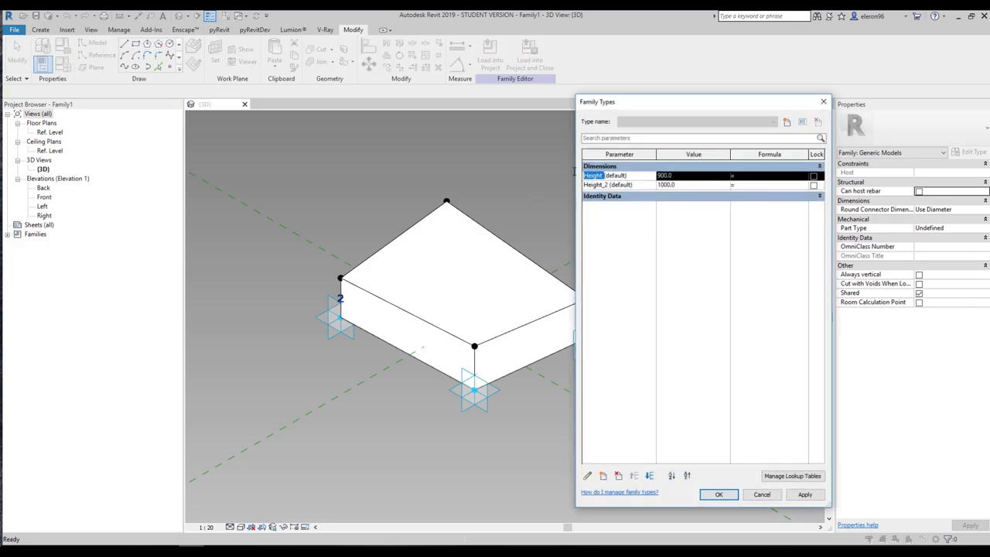
pyautogui.click(761, 177)
pyautogui.click(762, 186)
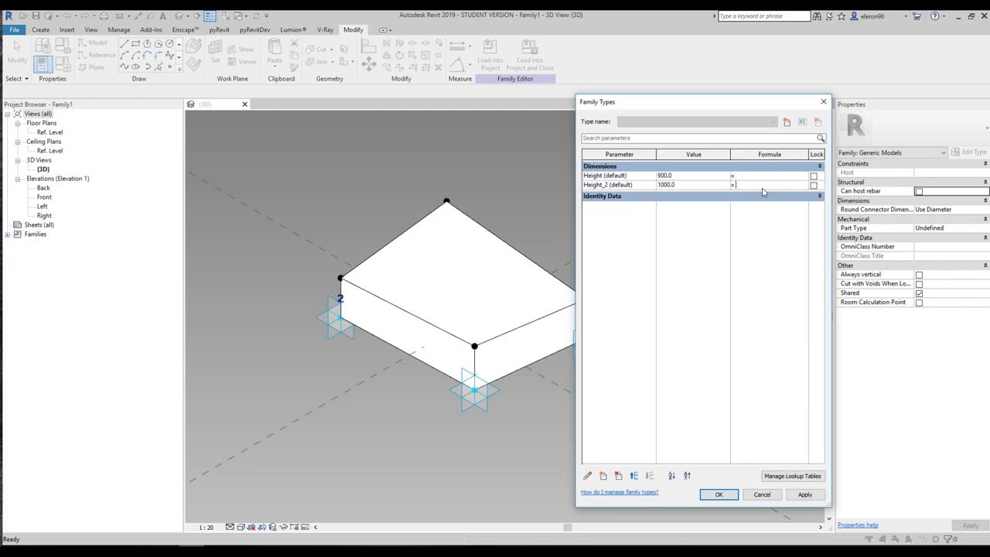
pyautogui.write('Height /3')
pyautogui.press('Return')
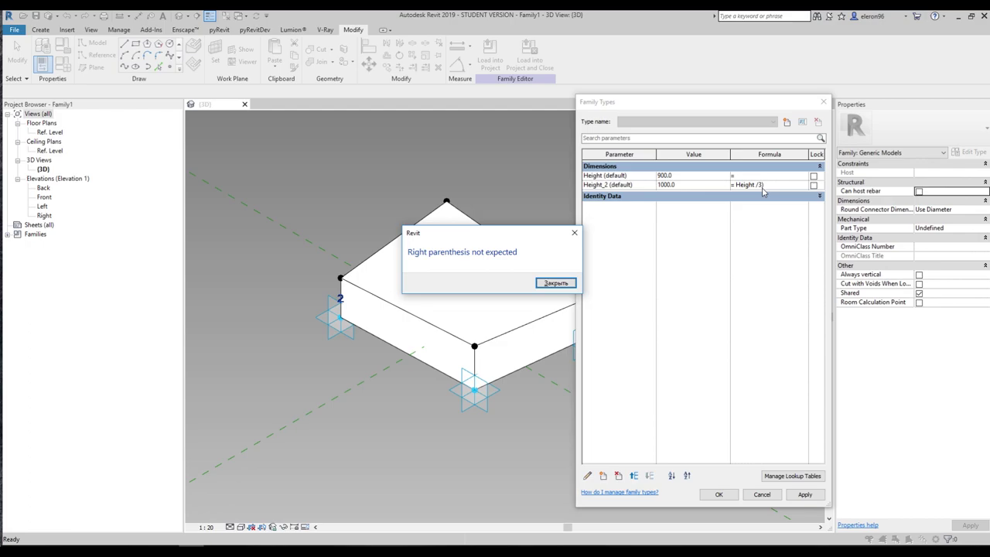
pyautogui.click(555, 283)
# Complete Height_2's formula as (Height / 3) + (Height / 4), giving 525.0, and apply it.
pyautogui.write('(')
pyautogui.click(780, 183)
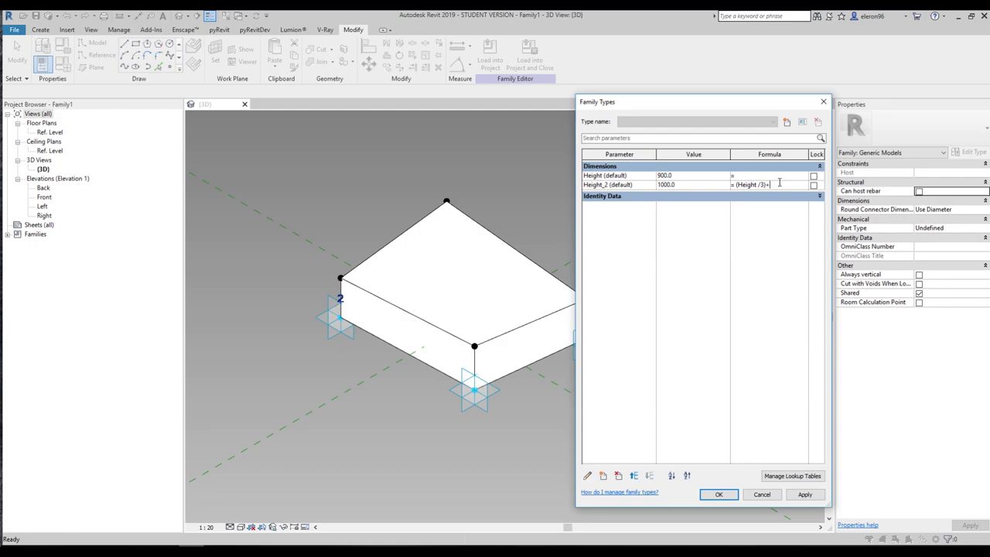
pyautogui.write('+ (Height /4')
pyautogui.click(744, 253)
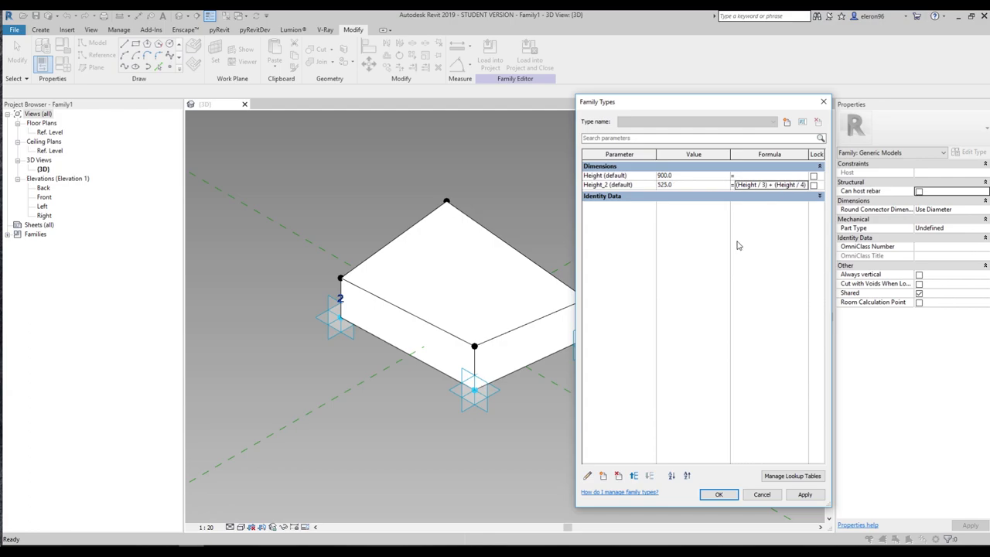
pyautogui.click(804, 495)
pyautogui.click(713, 499)
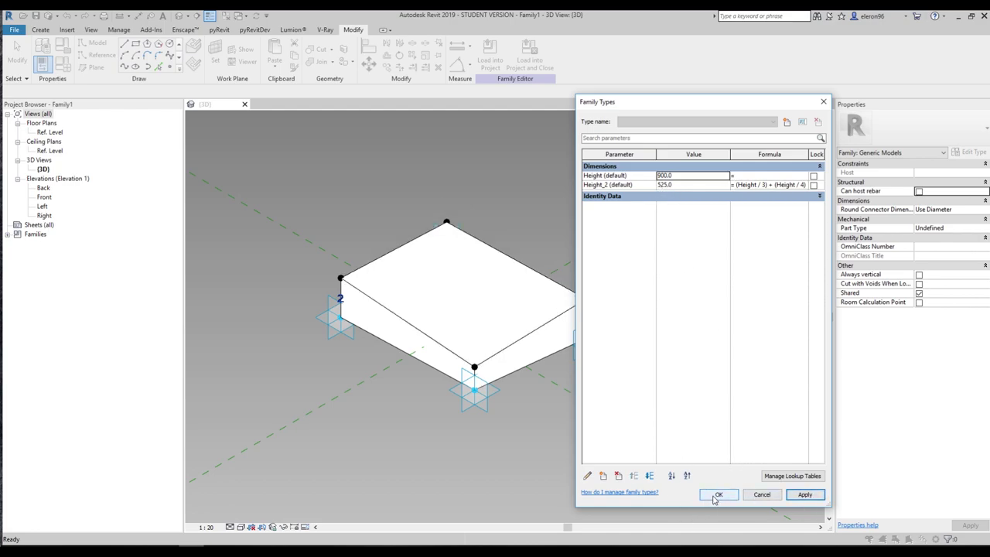
pyautogui.keyDown('shift'); pyautogui.moveTo(545, 361); pyautogui.dragTo(590, 281, button='middle'); pyautogui.keyUp('shift')
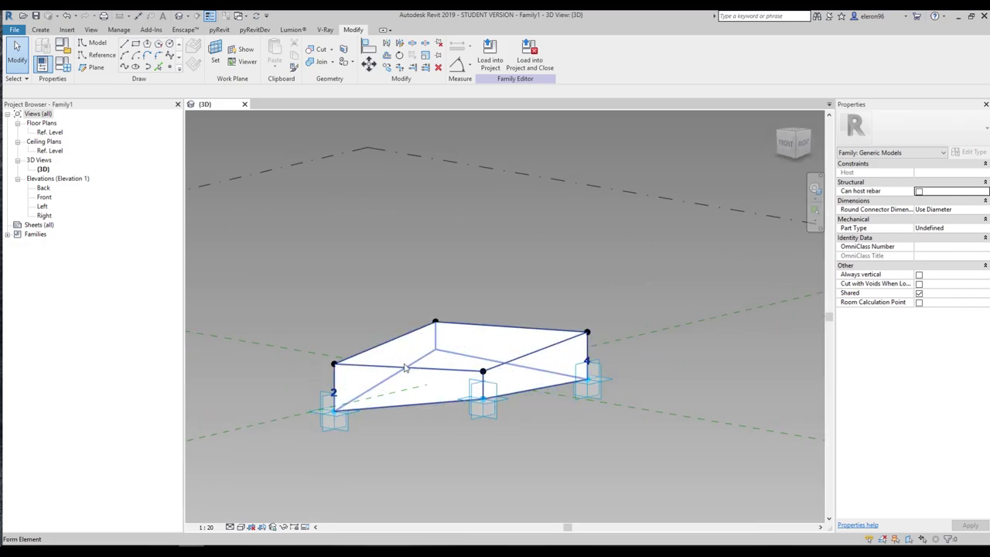
# Align the form's corner at point 2 to the top reference line with AL, then open Family Types.
pyautogui.press('a')
pyautogui.press('l')
pyautogui.click(447, 160)
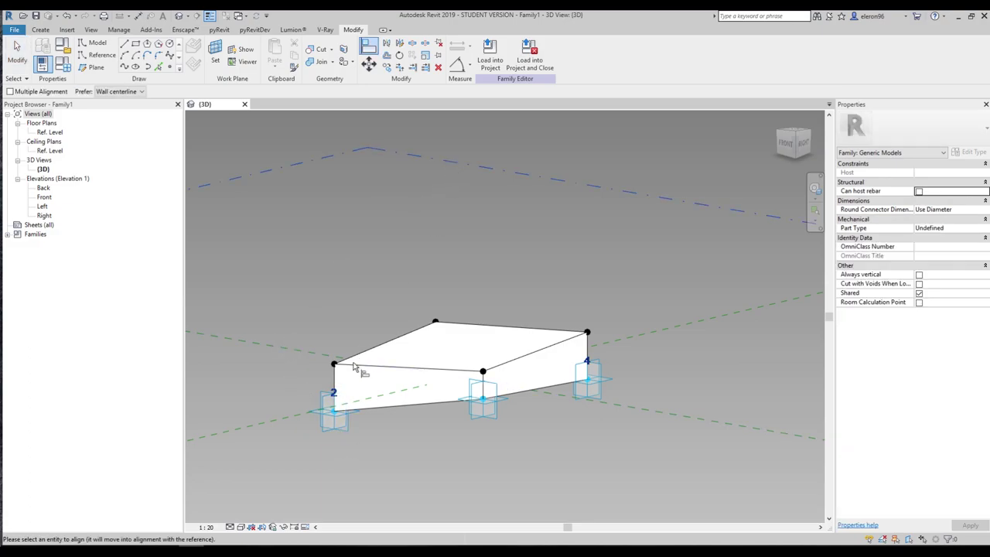
pyautogui.click(331, 411)
pyautogui.keyDown('shift'); pyautogui.moveTo(588, 263); pyautogui.dragTo(541, 387, button='middle'); pyautogui.keyUp('shift')
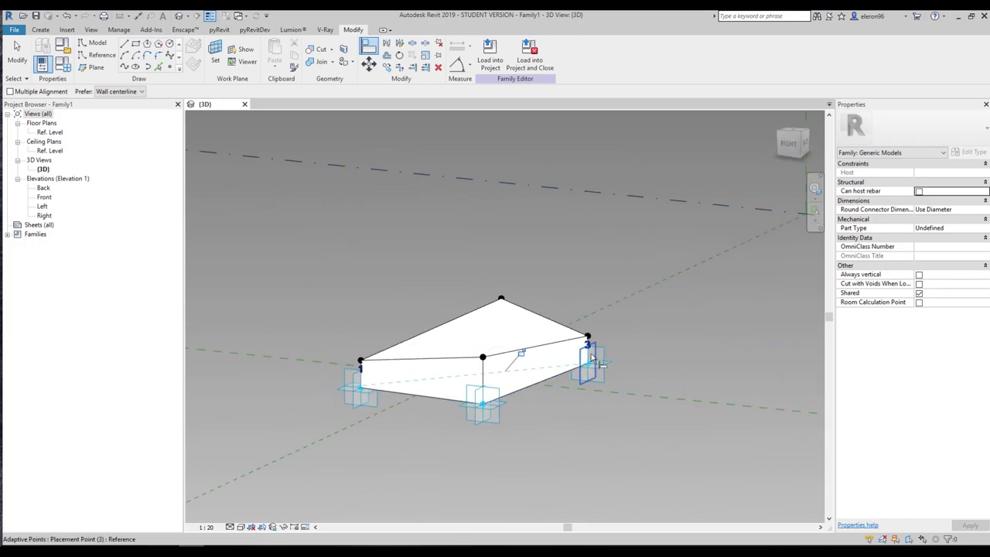
pyautogui.keyDown('shift'); pyautogui.moveTo(647, 316); pyautogui.dragTo(588, 323, button='middle'); pyautogui.keyUp('shift')
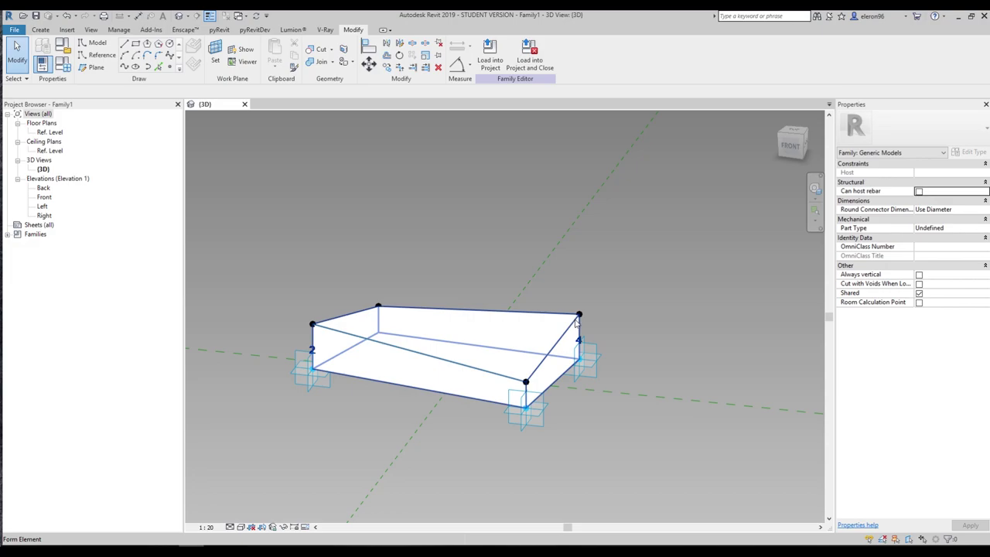
pyautogui.click(63, 64)
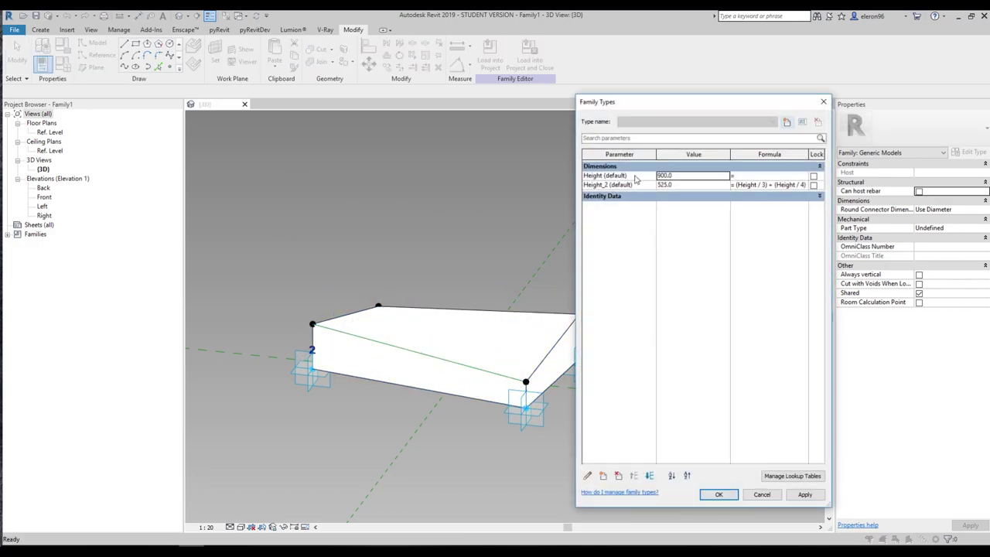
# Set Height to 1500 so Height_2 becomes 875.0, and orbit to view the taller form.
pyautogui.write('1500')
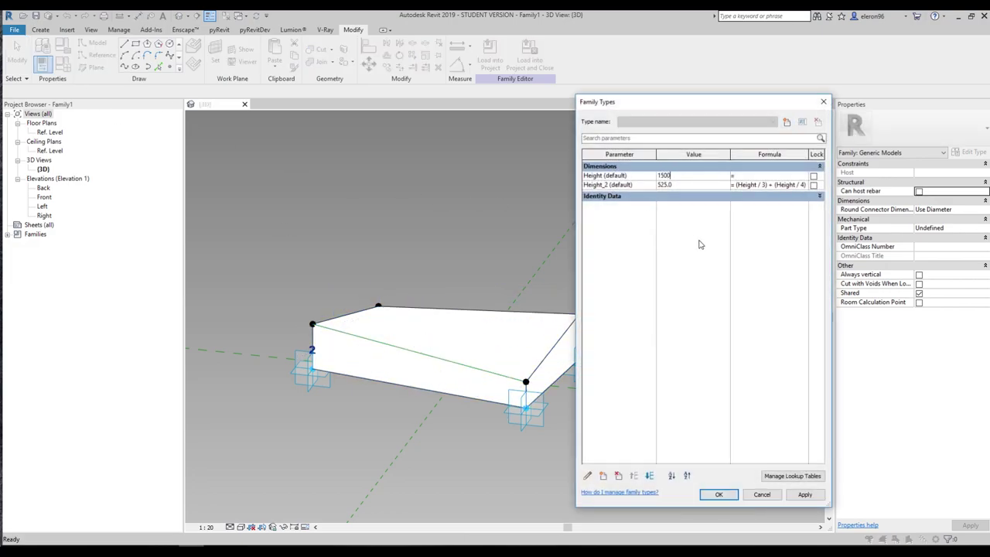
pyautogui.press('Return')
pyautogui.click(719, 494)
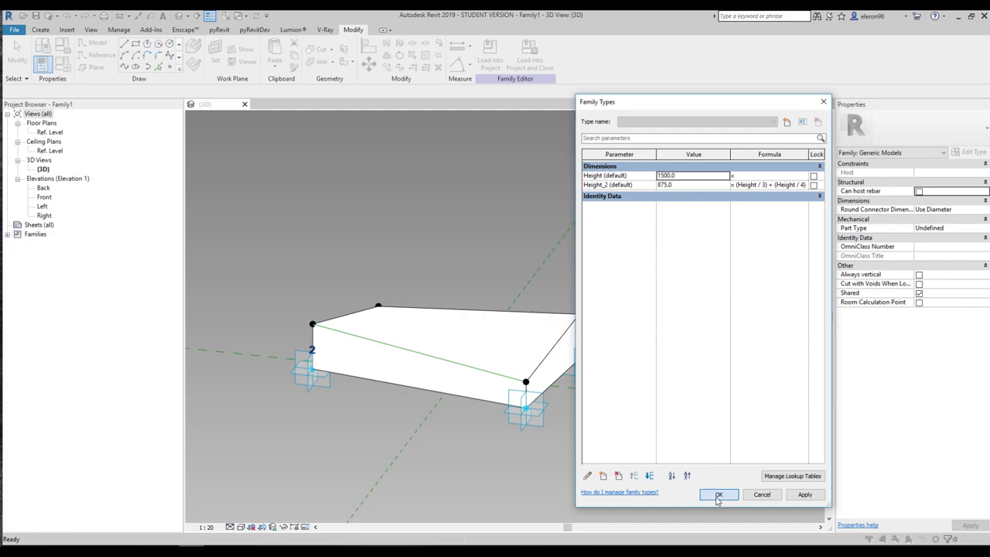
pyautogui.keyDown('shift'); pyautogui.moveTo(687, 306); pyautogui.dragTo(604, 305, button='middle'); pyautogui.keyUp('shift')
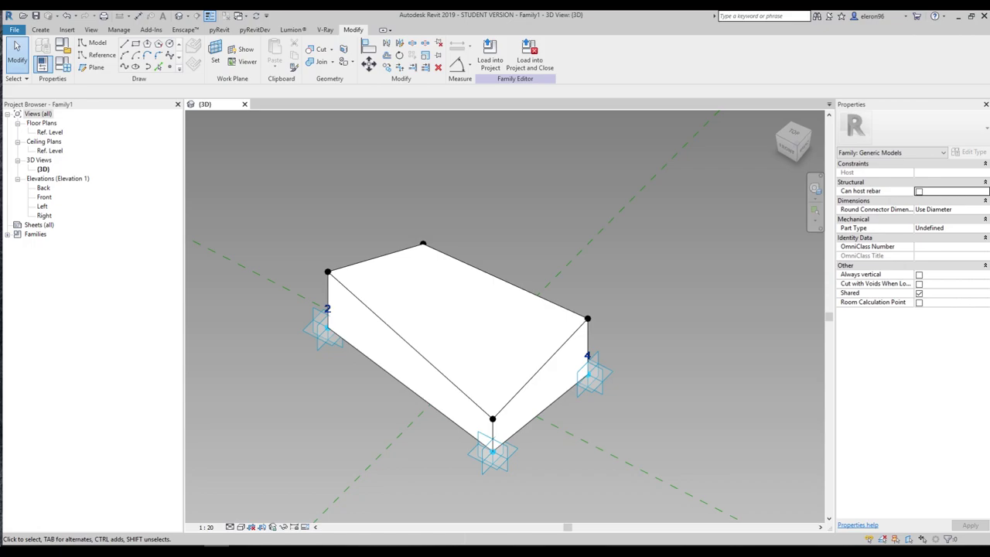
pyautogui.moveTo(495, 411); pyautogui.dragTo(495, 414)
pyautogui.moveTo(465, 456)
pyautogui.mouseDown()
pyautogui.moveTo(504, 474)
pyautogui.moveTo(517, 447)
pyautogui.moveTo(494, 438)
pyautogui.moveTo(468, 457)
pyautogui.mouseUp()
pyautogui.moveTo(577, 368)
pyautogui.mouseDown()
pyautogui.moveTo(579, 414)
pyautogui.moveTo(602, 388)
pyautogui.moveTo(601, 356)
pyautogui.moveTo(583, 368)
pyautogui.moveTo(590, 387)
pyautogui.moveTo(589, 378)
pyautogui.moveTo(645, 399)
pyautogui.mouseUp()
pyautogui.moveTo(657, 405); pyautogui.dragTo(671, 403)
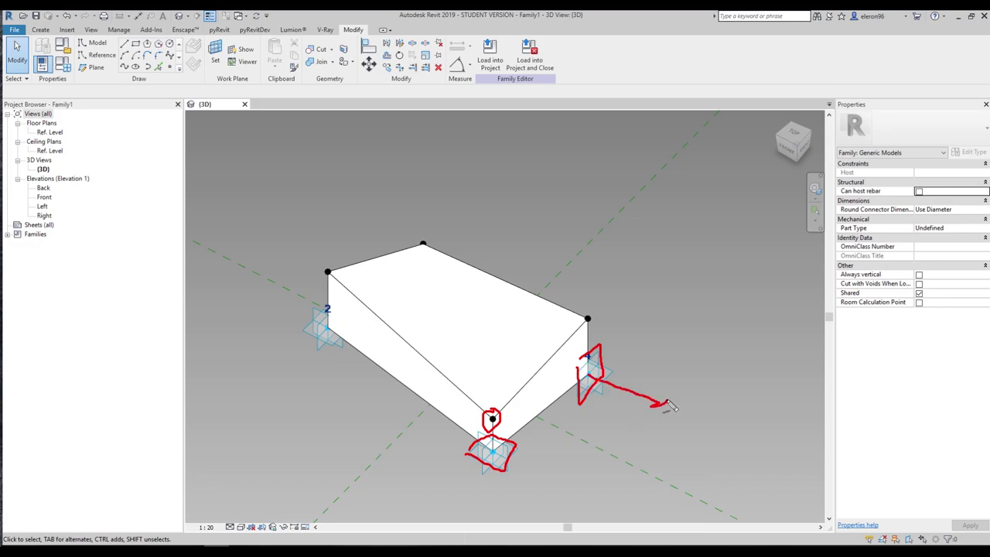
pyautogui.moveTo(590, 378)
pyautogui.mouseDown()
pyautogui.moveTo(508, 342)
pyautogui.moveTo(524, 344)
pyautogui.mouseUp()
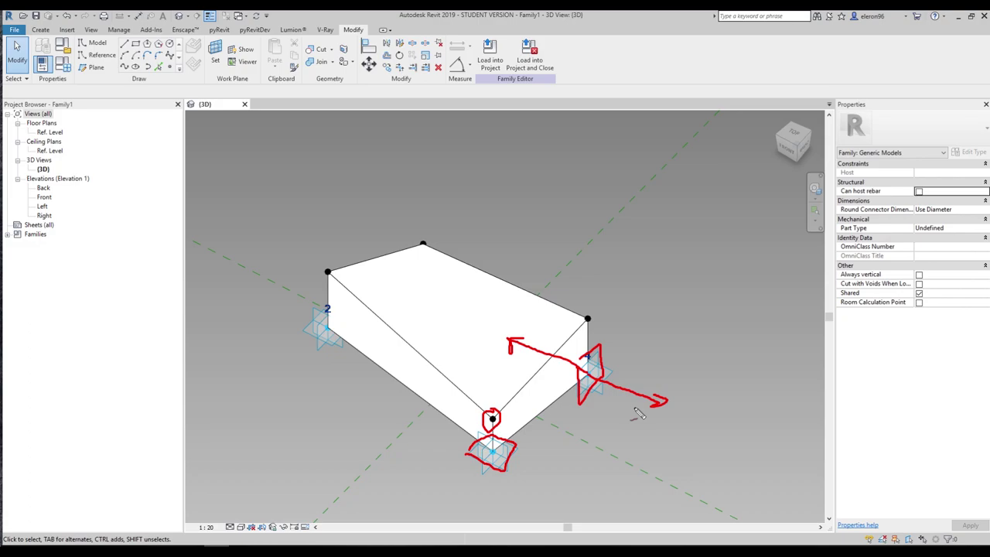
pyautogui.press('e')
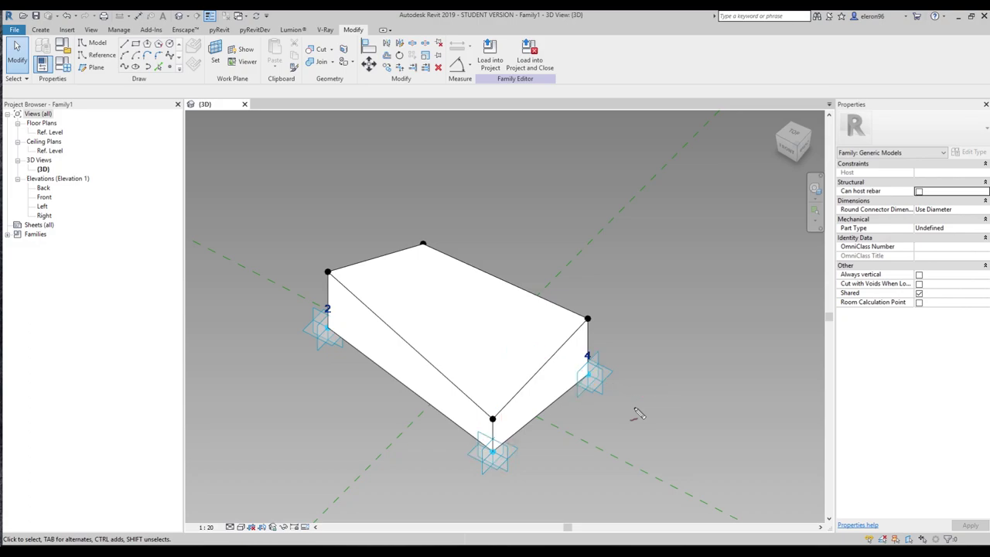
pyautogui.moveTo(588, 368); pyautogui.dragTo(465, 327, button='middle')
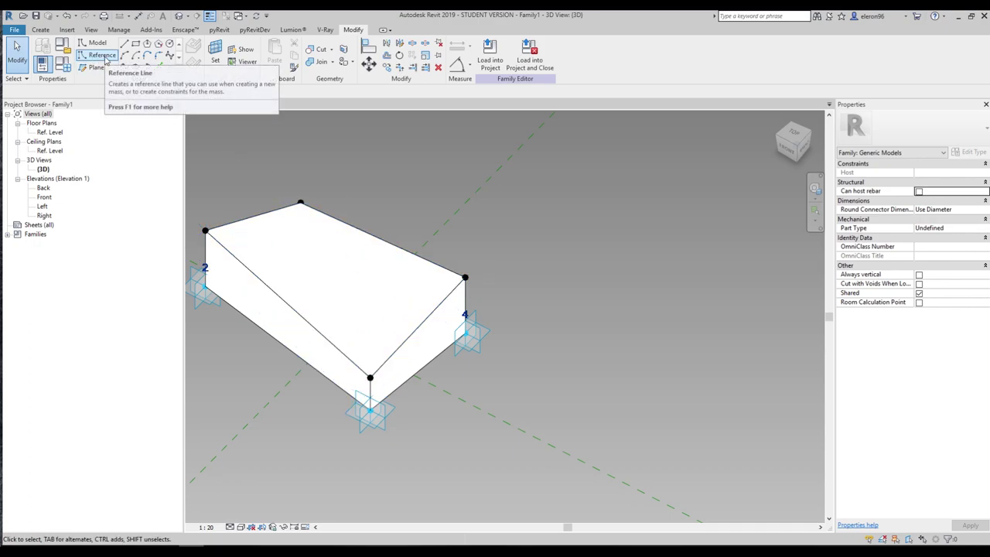
# Place a new reference point on adaptive point 4's work plane.
pyautogui.click(169, 67)
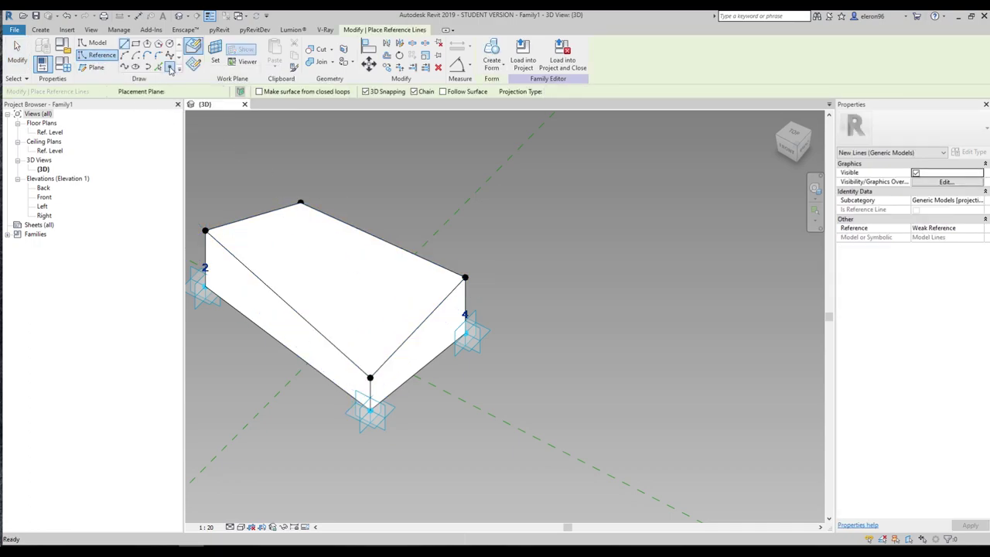
pyautogui.click(215, 51)
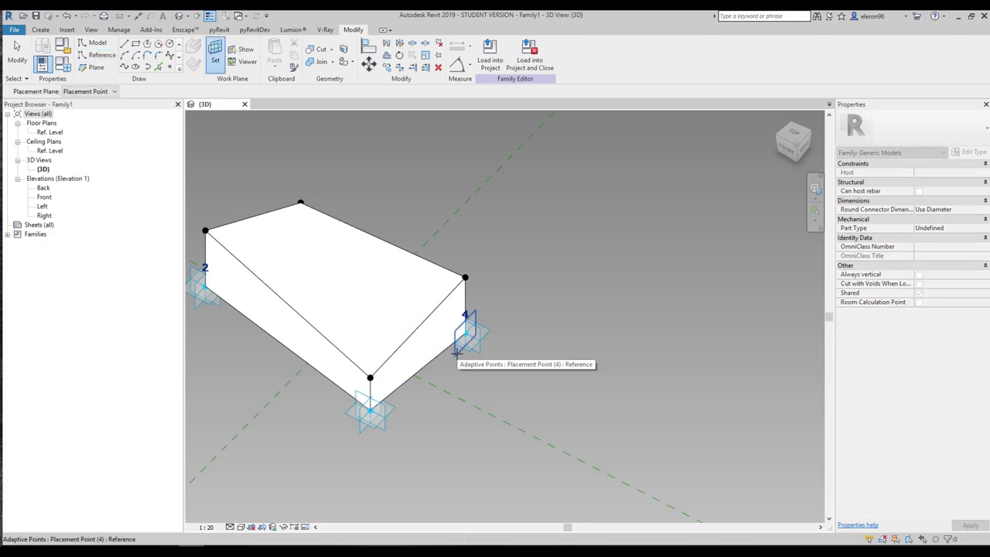
pyautogui.click(456, 350)
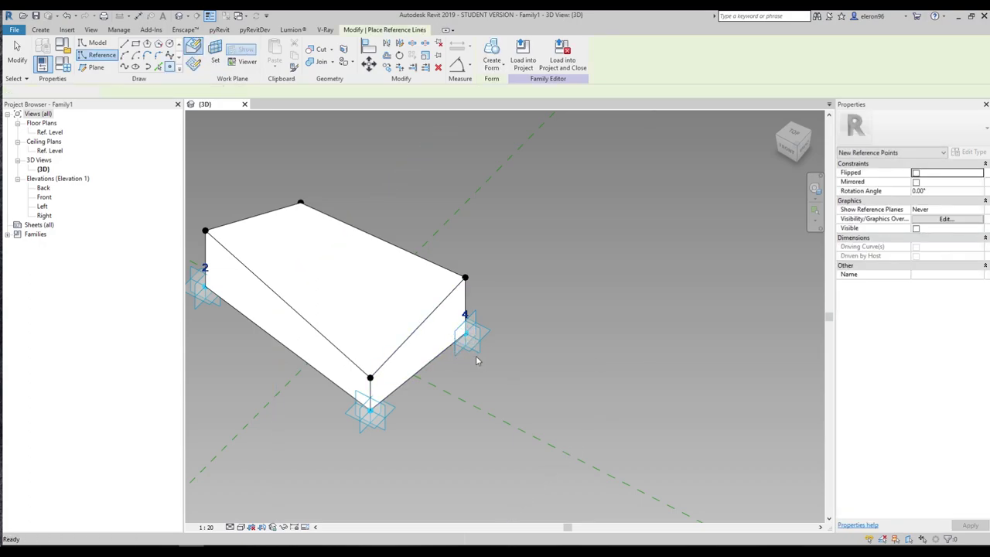
pyautogui.click(473, 329)
pyautogui.press('Escape')
# Give the new reference point an Offset of 900.
pyautogui.click(469, 331)
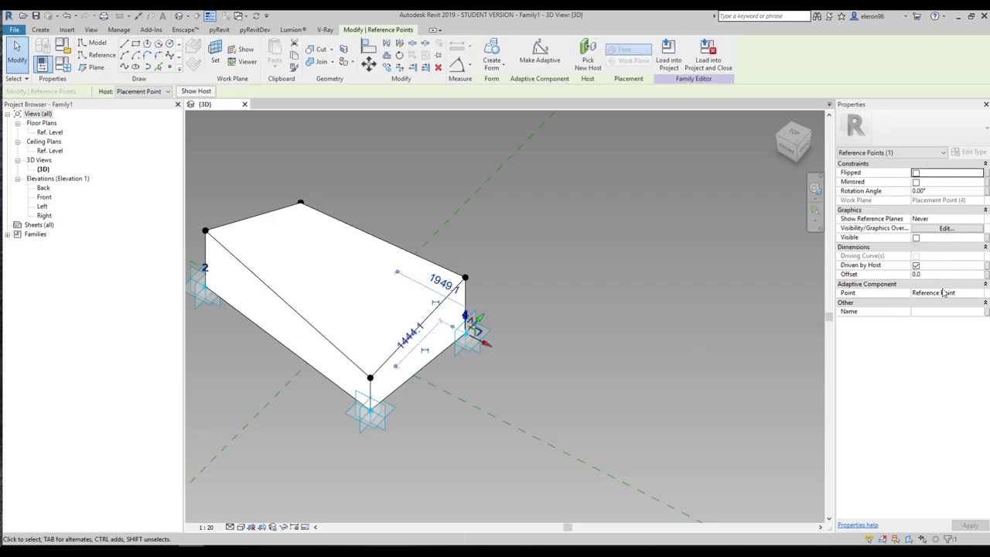
pyautogui.click(928, 274)
pyautogui.write('900')
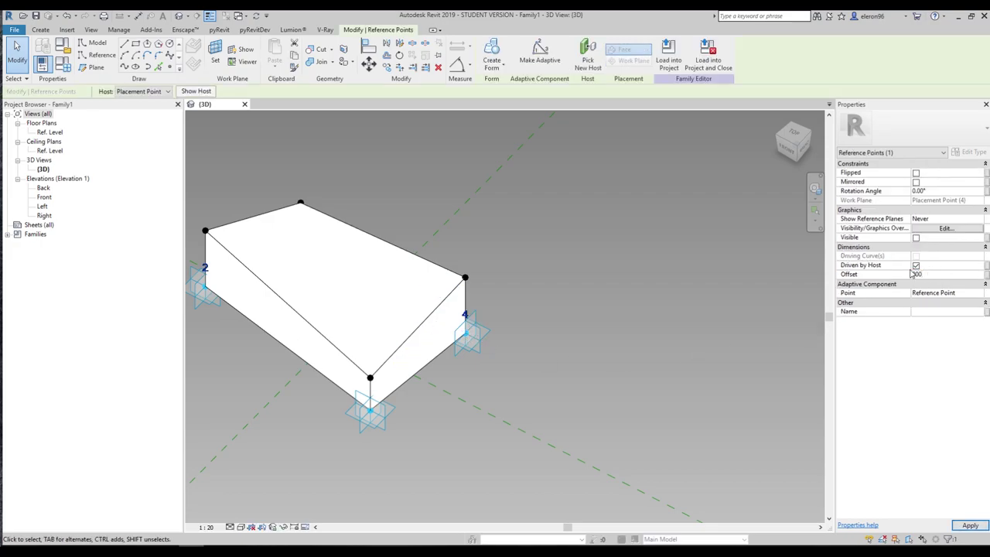
pyautogui.press('Return')
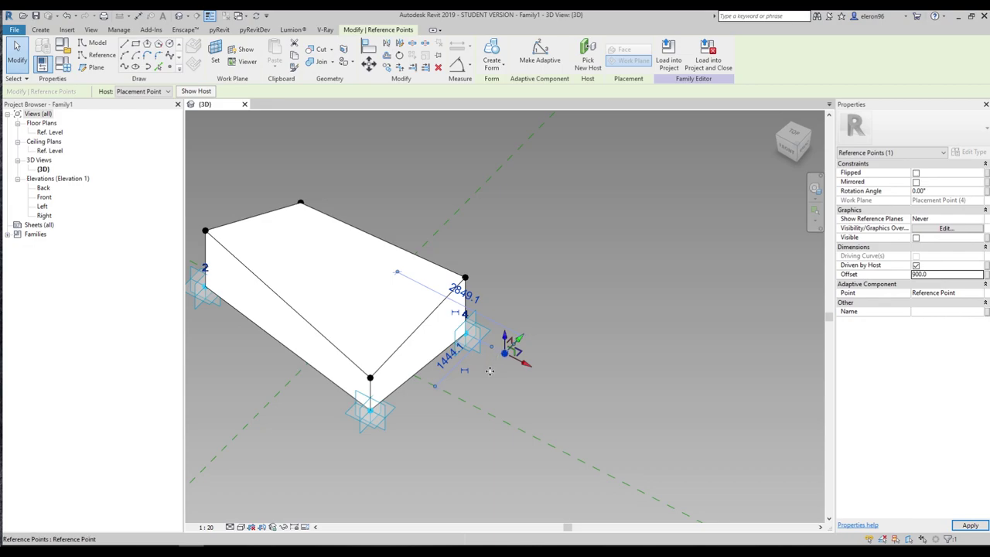
pyautogui.click(556, 384)
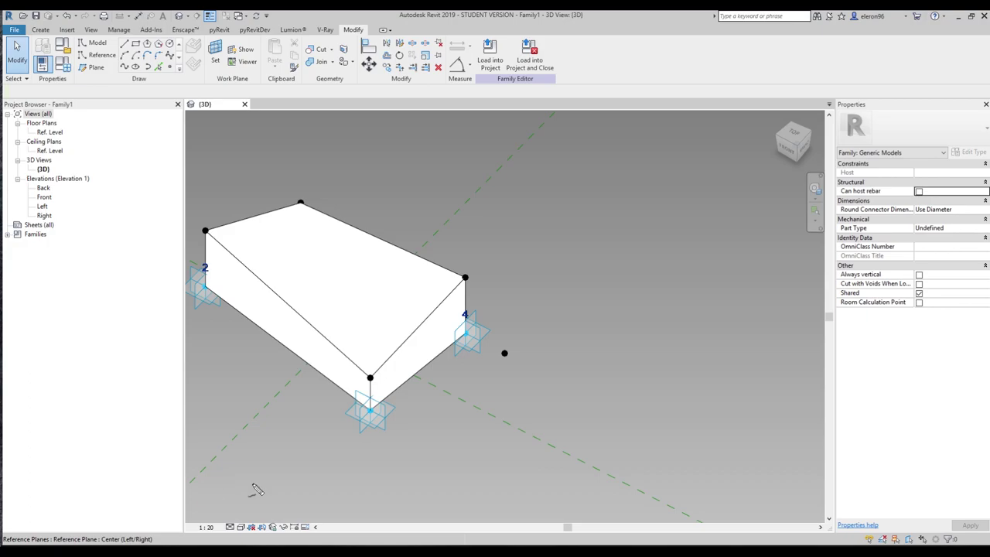
# Set the offset reference point's Show Reference Planes to Always.
pyautogui.moveTo(373, 411)
pyautogui.mouseDown()
pyautogui.moveTo(480, 392)
pyautogui.moveTo(524, 371)
pyautogui.moveTo(525, 302)
pyautogui.moveTo(467, 286)
pyautogui.mouseUp()
pyautogui.moveTo(371, 377)
pyautogui.mouseDown()
pyautogui.moveTo(440, 339)
pyautogui.moveTo(539, 308)
pyautogui.moveTo(529, 294)
pyautogui.moveTo(513, 303)
pyautogui.moveTo(522, 286)
pyautogui.moveTo(525, 308)
pyautogui.mouseUp()
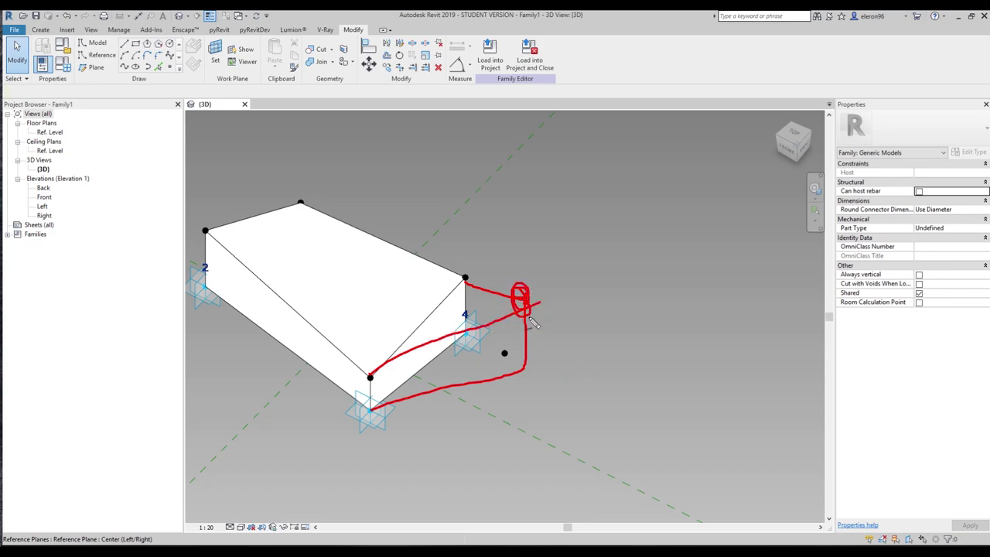
pyautogui.press('Escape')
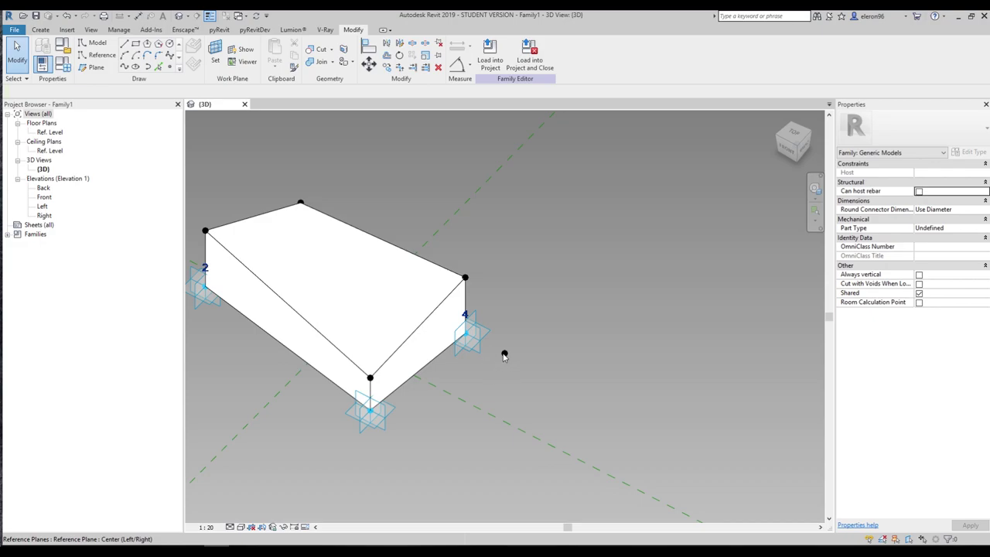
pyautogui.scroll(2, 503, 354)
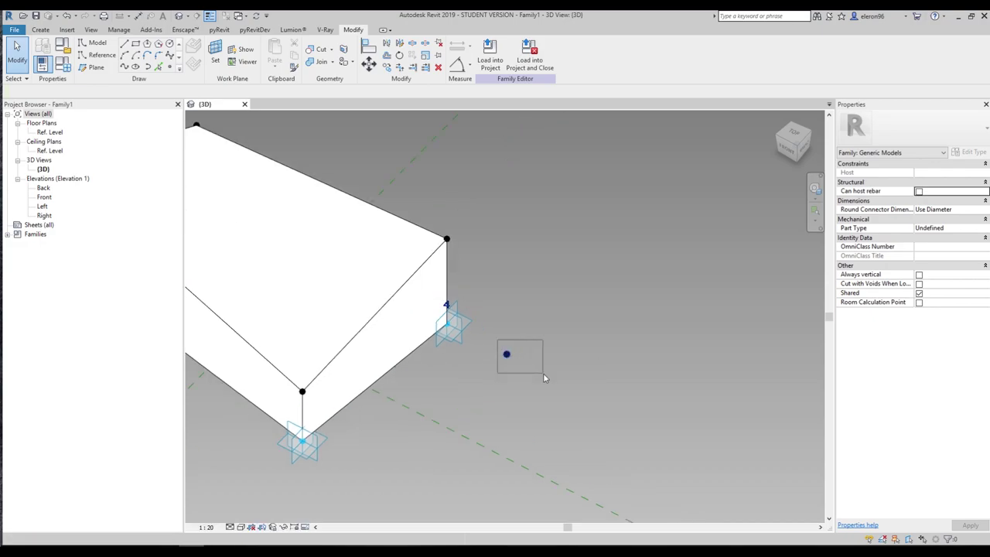
pyautogui.moveTo(543, 374); pyautogui.dragTo(542, 371)
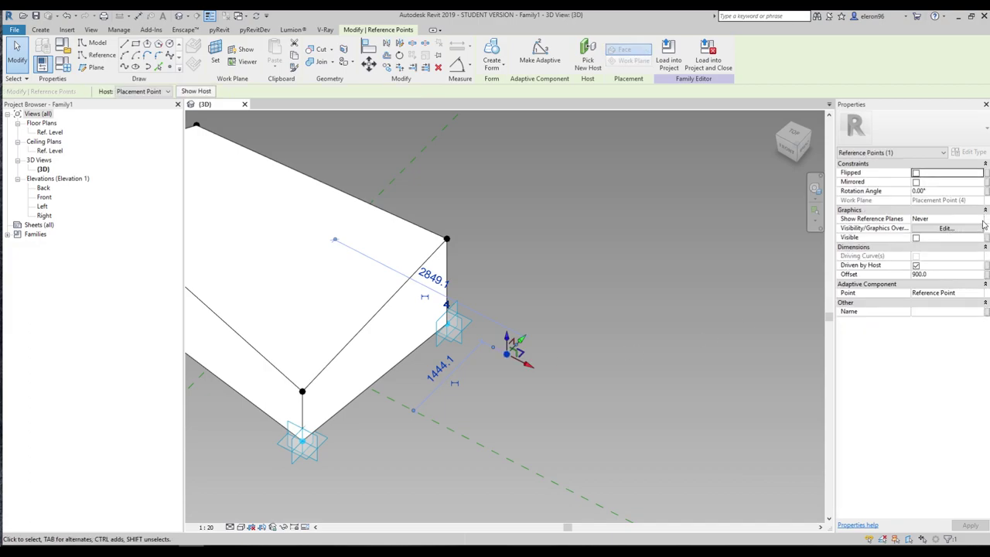
pyautogui.click(982, 220)
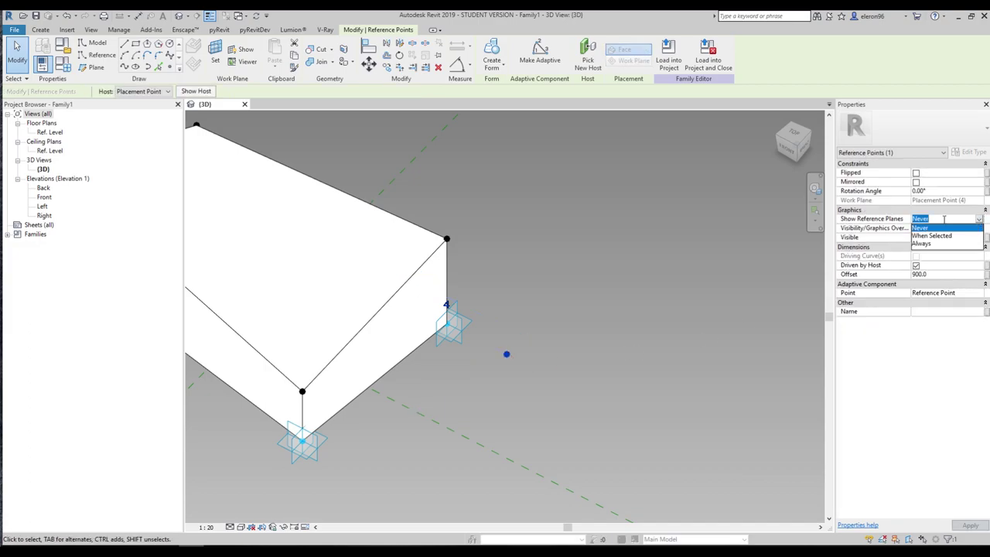
pyautogui.click(929, 244)
pyautogui.press('Escape')
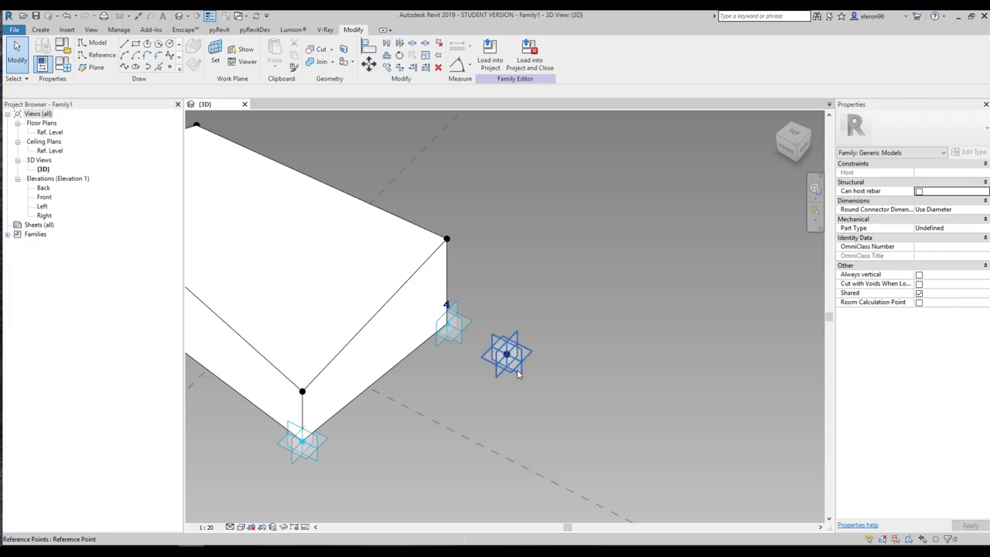
# Set Show Reference Planes to Always for the reference point at the box's top corner.
pyautogui.moveTo(536, 310); pyautogui.dragTo(579, 329, button='middle')
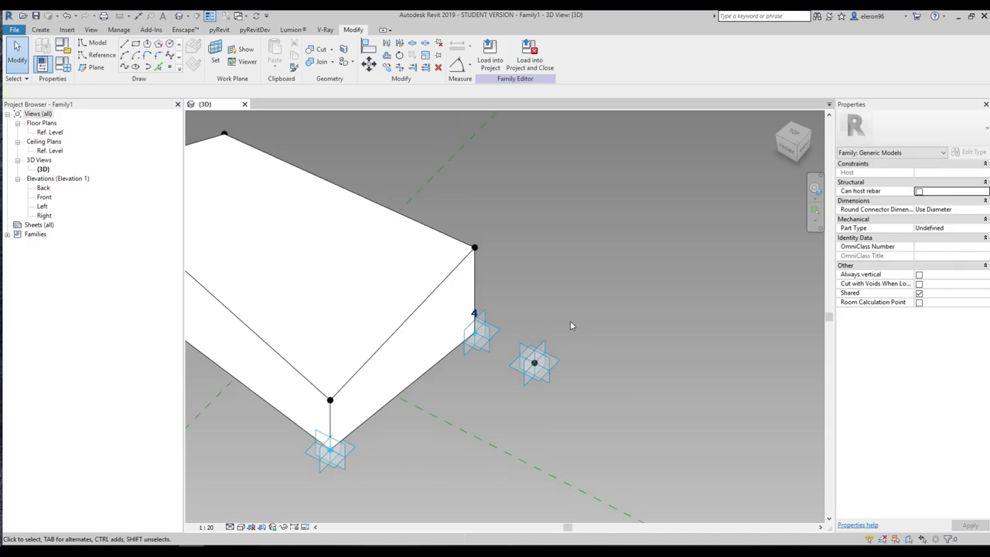
pyautogui.click(474, 248)
pyautogui.click(984, 221)
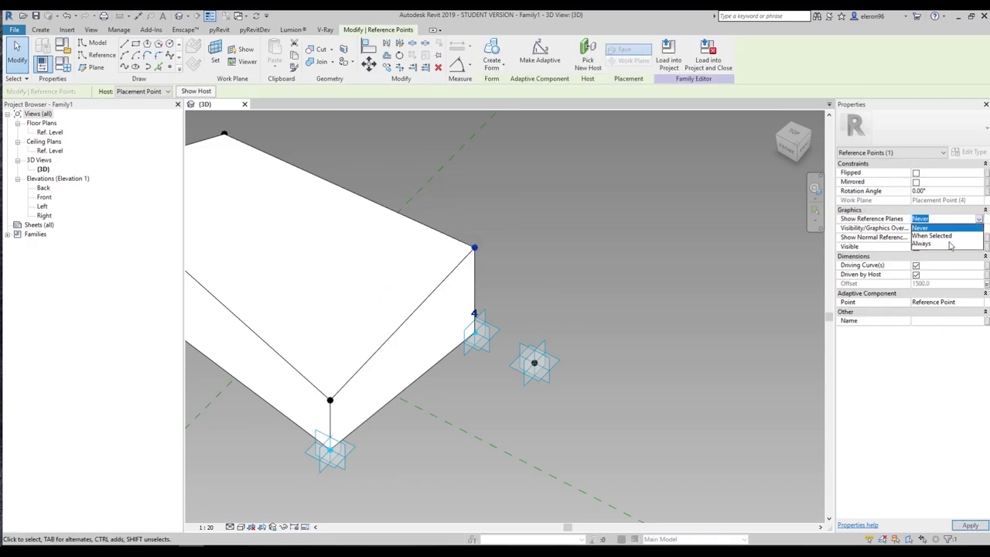
pyautogui.click(928, 246)
pyautogui.click(516, 274)
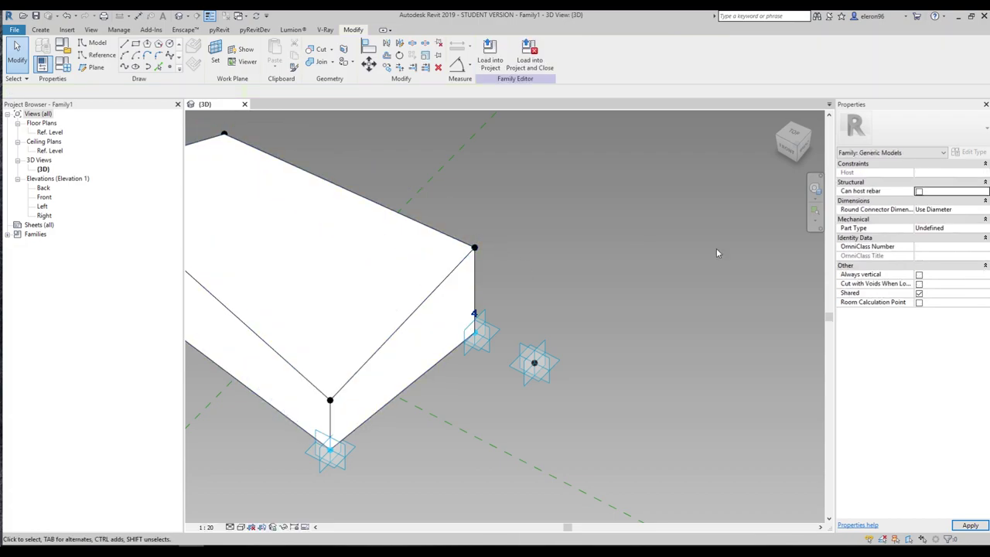
pyautogui.click(474, 248)
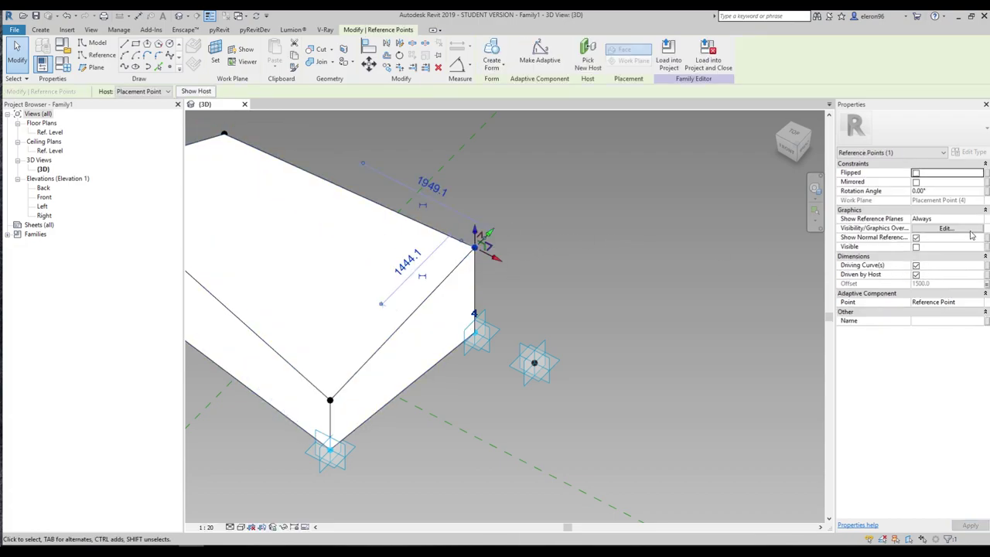
pyautogui.click(985, 220)
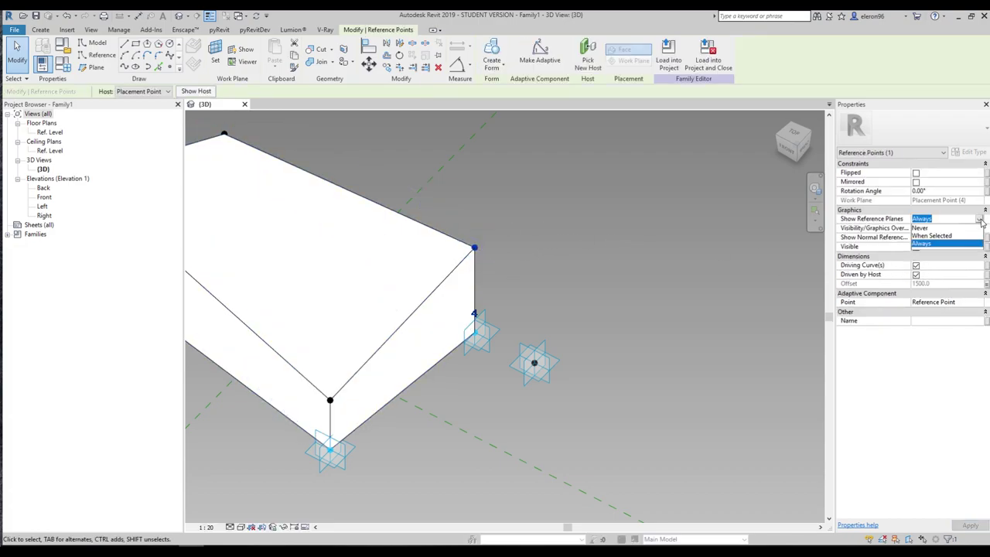
pyautogui.click(927, 245)
pyautogui.click(585, 241)
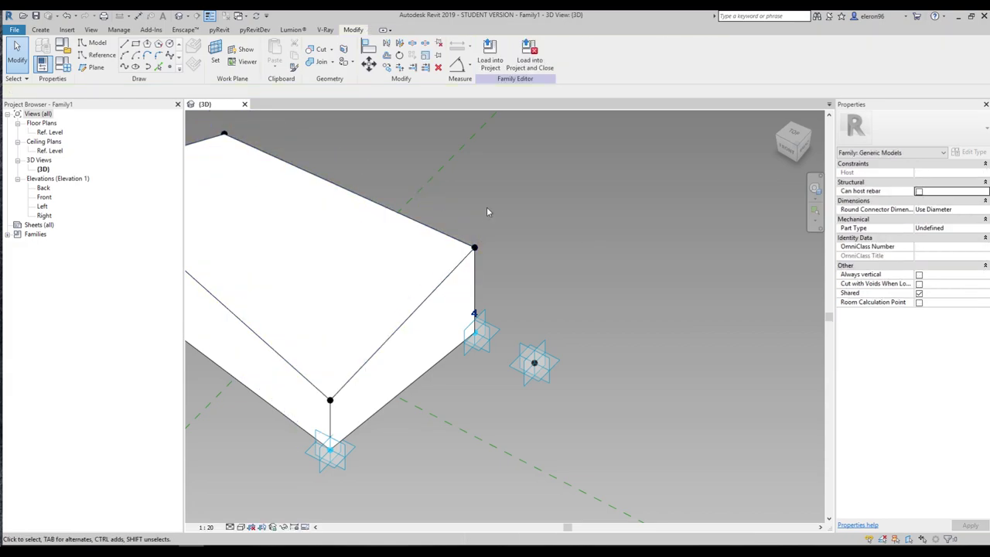
pyautogui.click(99, 55)
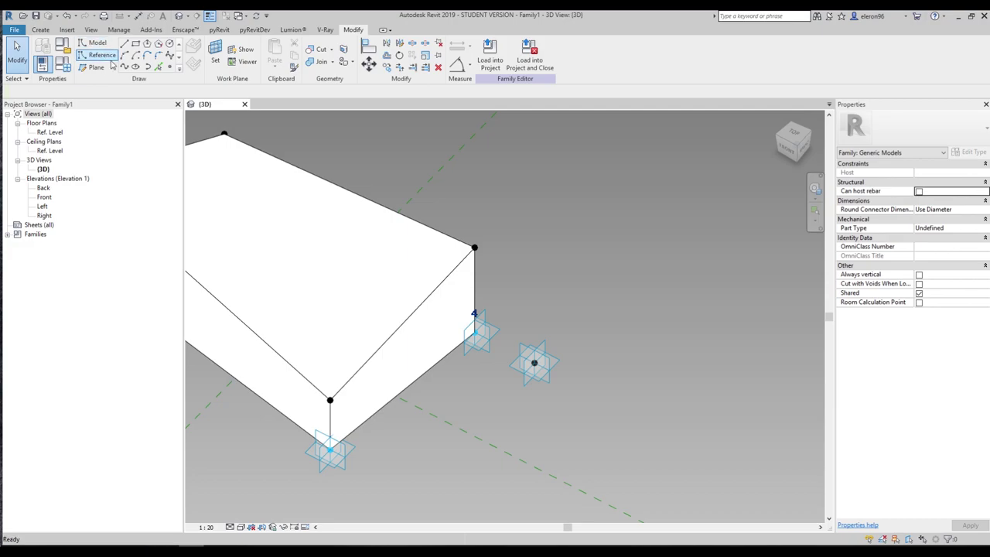
# Place a reference point on the corner point's plane above adaptive point 4, accepting the identical-points warning.
pyautogui.click(169, 71)
pyautogui.click(475, 248)
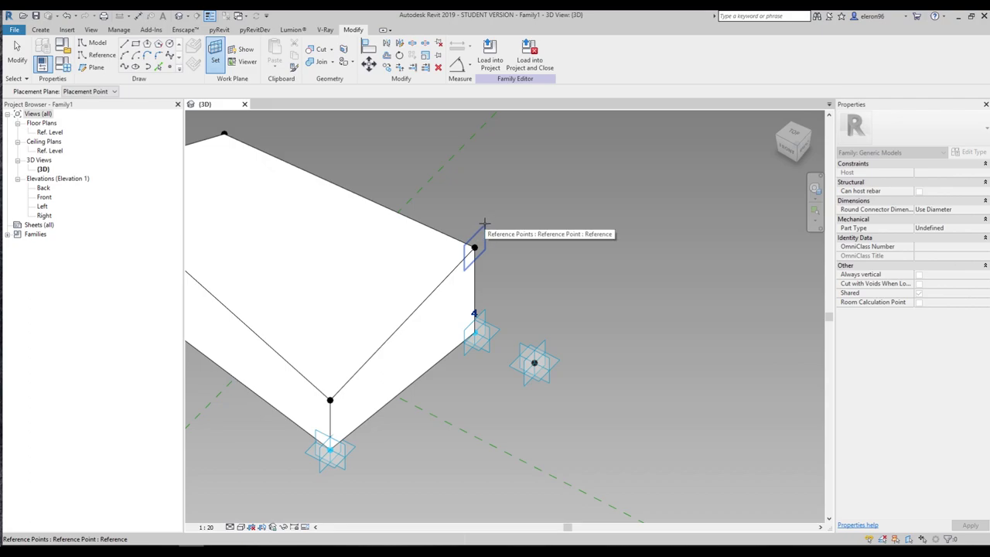
pyautogui.click(484, 223)
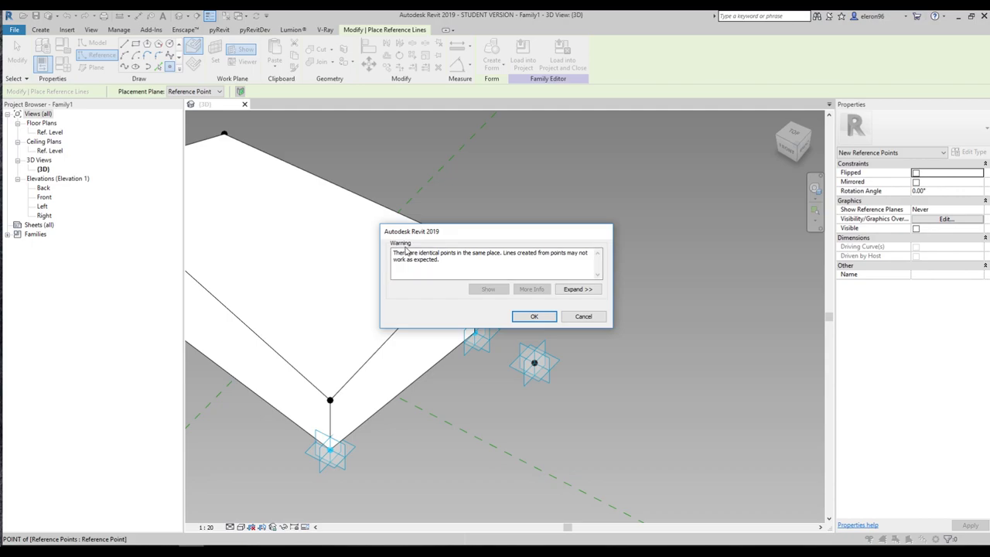
pyautogui.moveTo(475, 232); pyautogui.dragTo(481, 216)
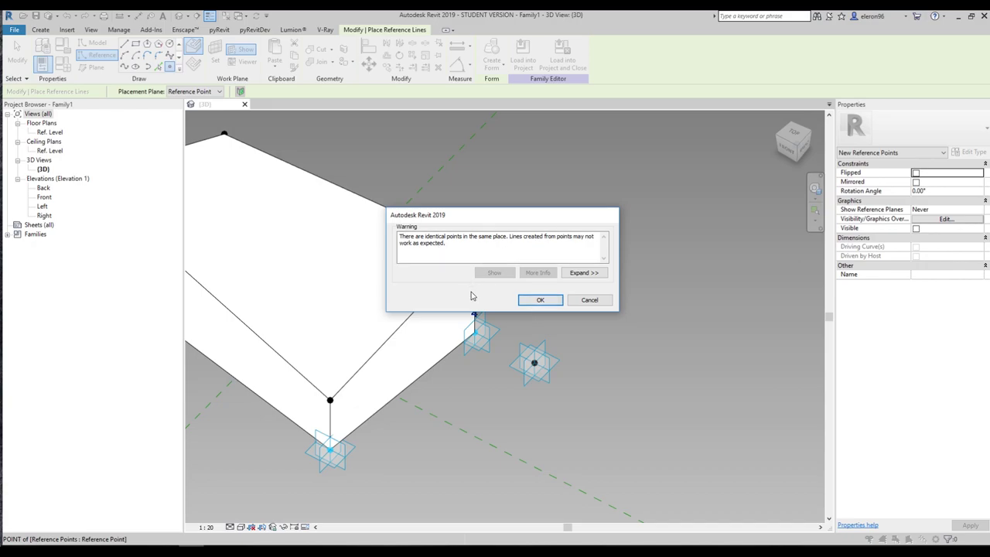
pyautogui.click(539, 299)
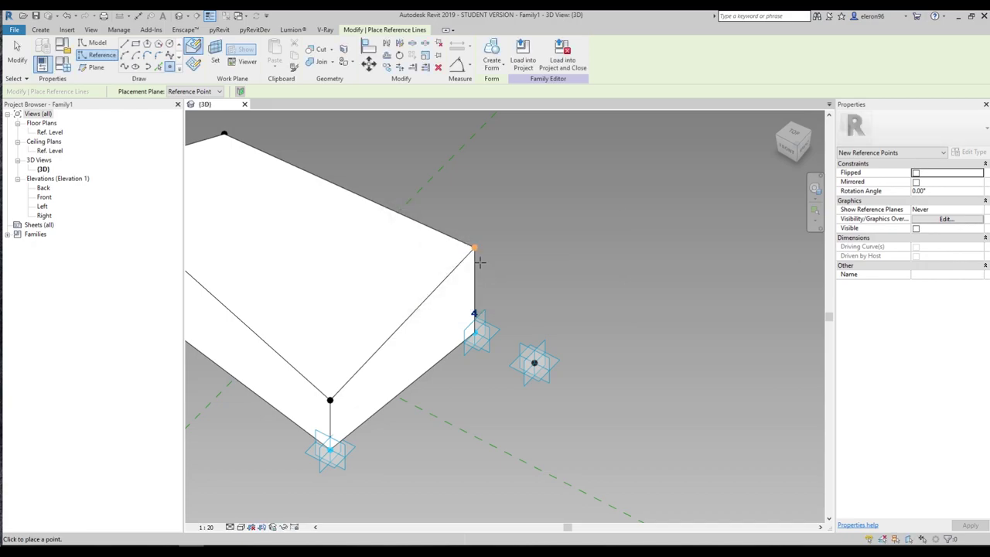
pyautogui.press('Escape')
pyautogui.click(475, 249)
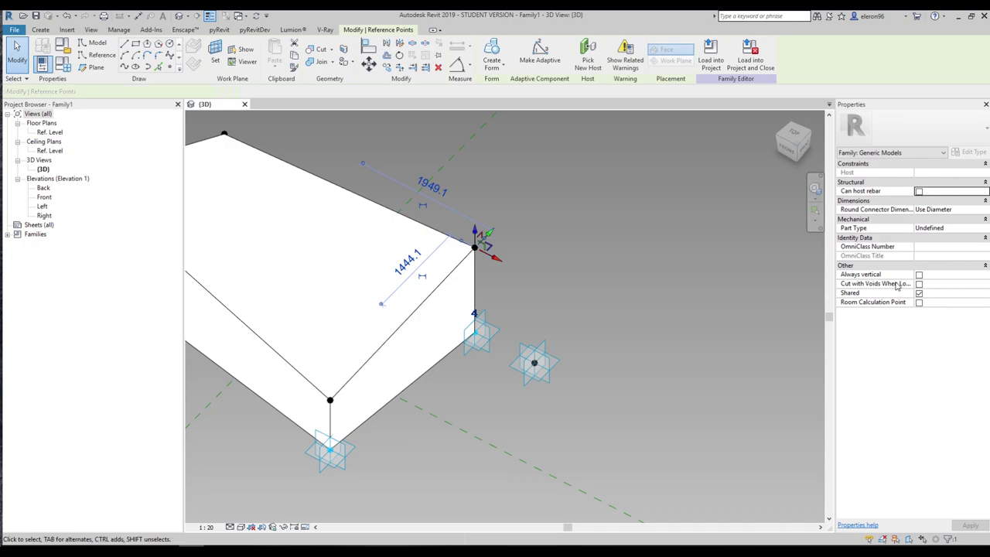
# Set the new corner-hosted point's Offset to 900.
pyautogui.click(937, 274)
pyautogui.write('900')
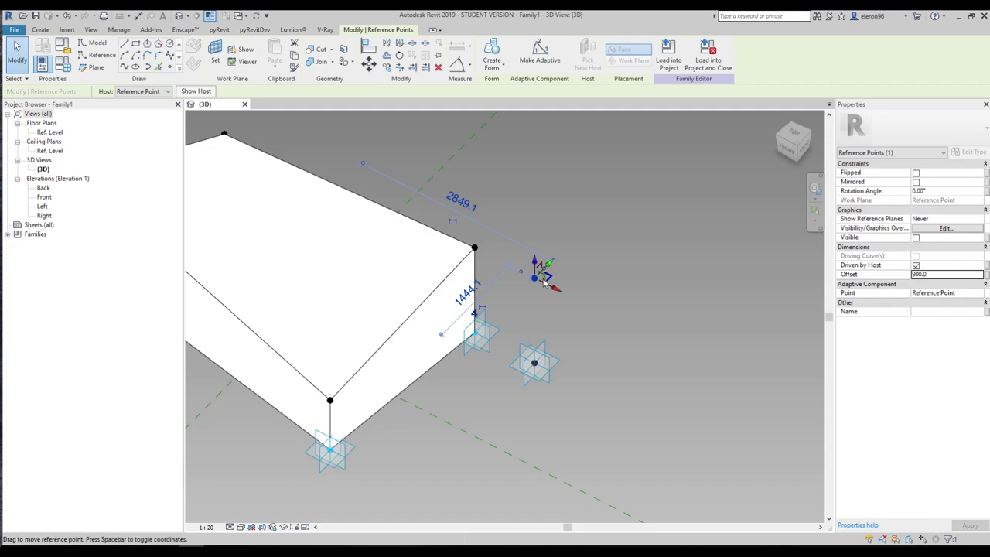
pyautogui.press('Escape')
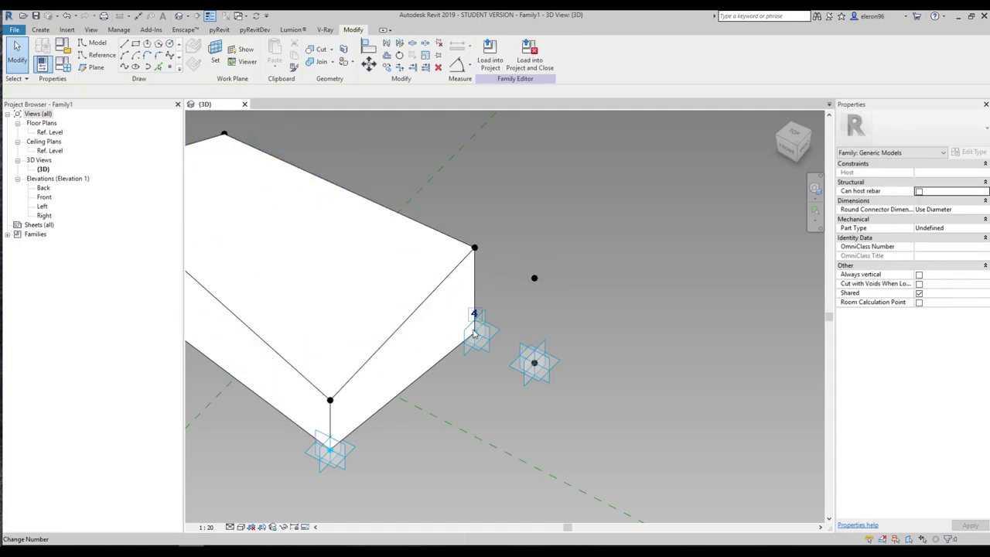
# Test-drag adaptive point 4, then undo so it stays in place.
pyautogui.click(476, 328)
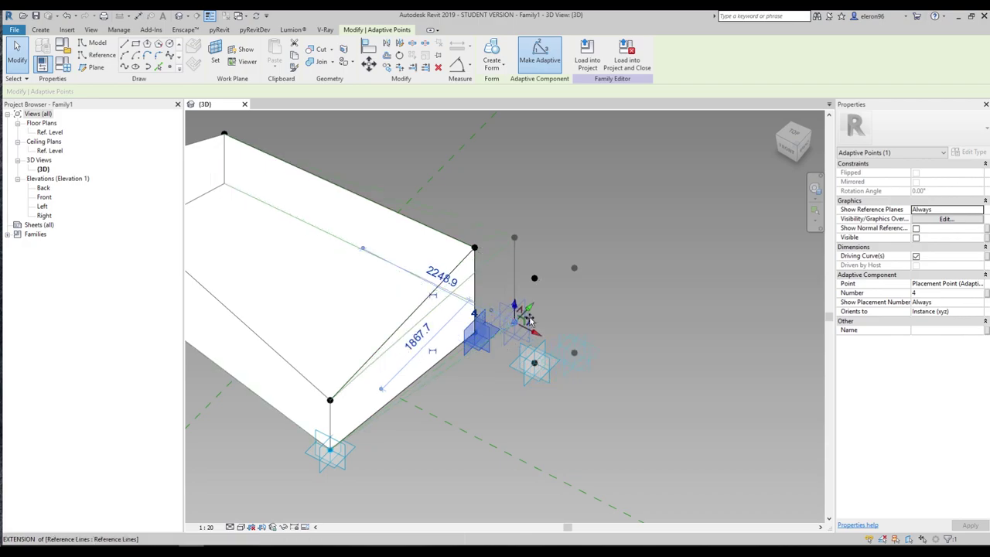
pyautogui.moveTo(528, 319); pyautogui.dragTo(531, 317)
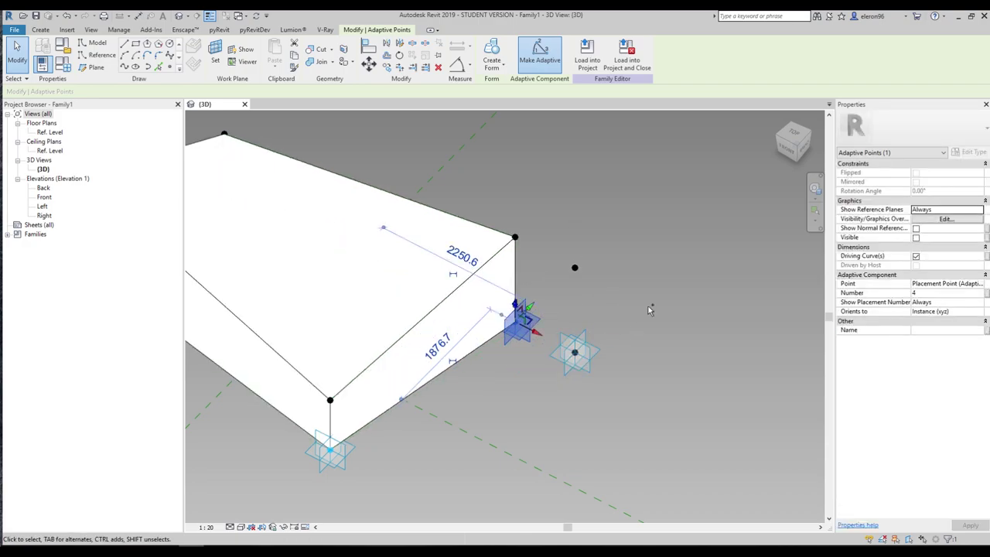
pyautogui.hotkey('ctrl', 'z')
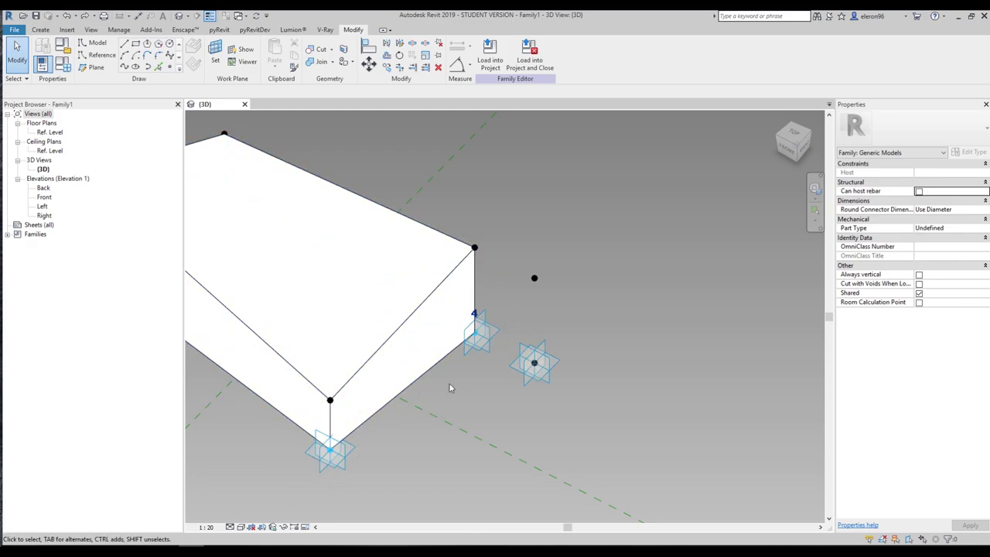
# Draw upper and lower reference-line chains from the box corners through the two 900-offset points.
pyautogui.click(99, 55)
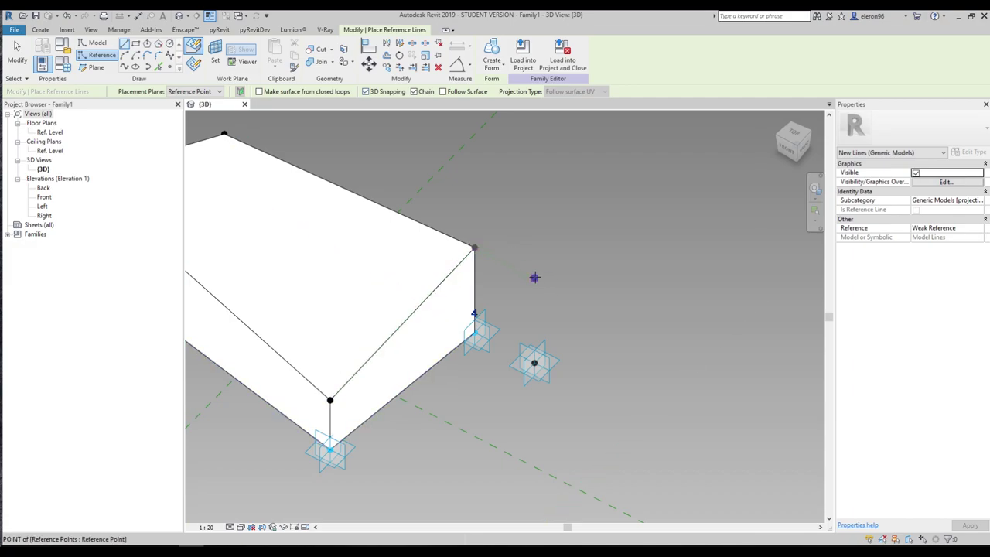
pyautogui.click(474, 247)
pyautogui.click(533, 278)
pyautogui.click(330, 399)
pyautogui.press('Escape')
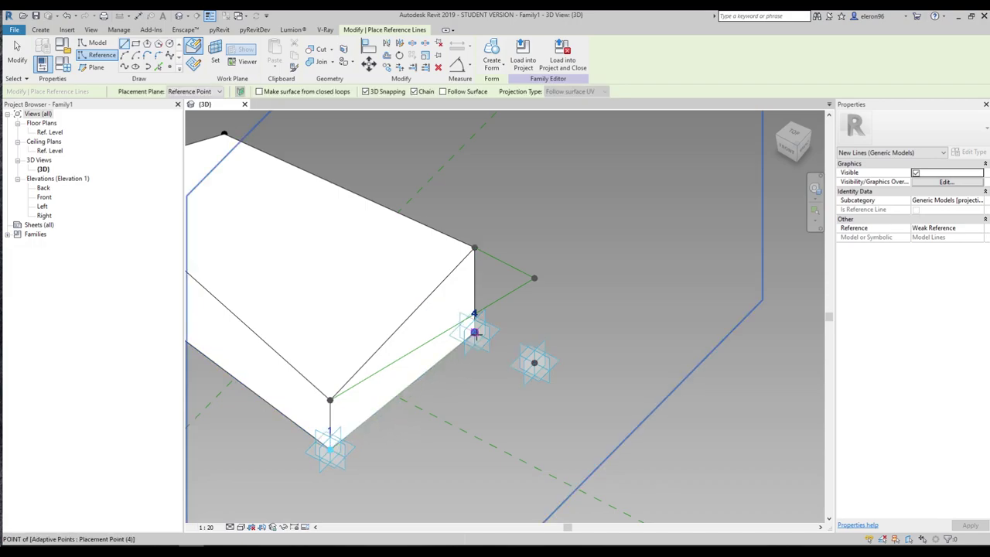
pyautogui.click(474, 333)
pyautogui.click(533, 363)
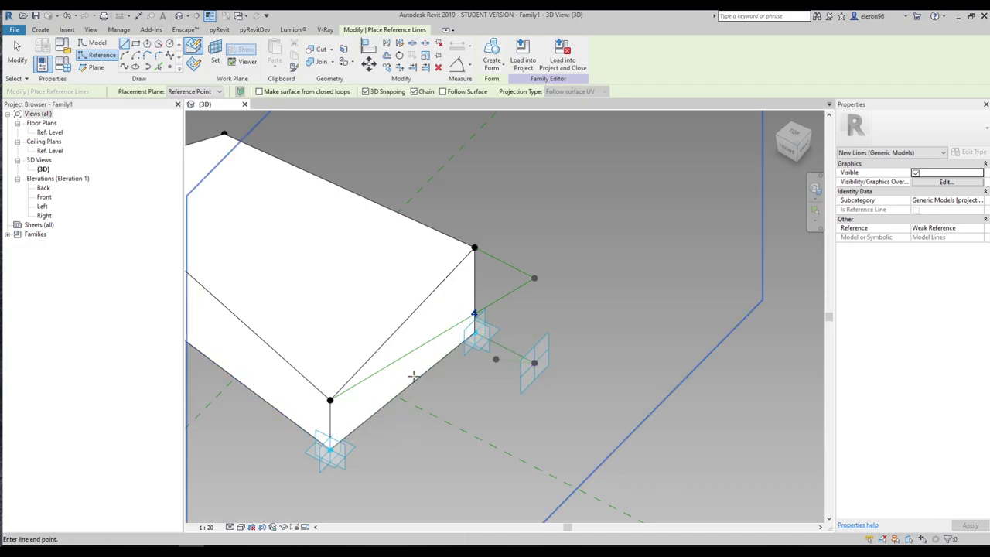
pyautogui.click(331, 448)
pyautogui.press('Escape')
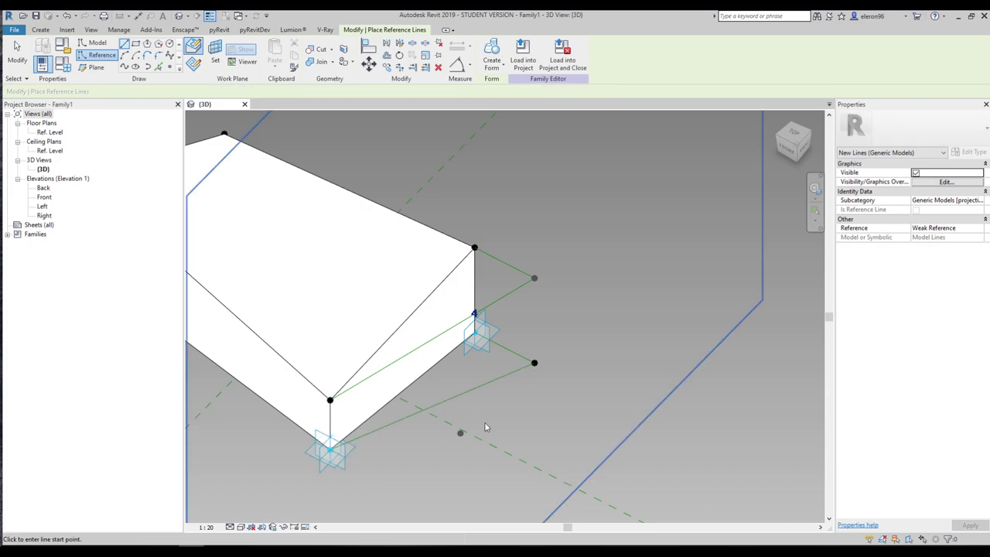
pyautogui.press('Escape')
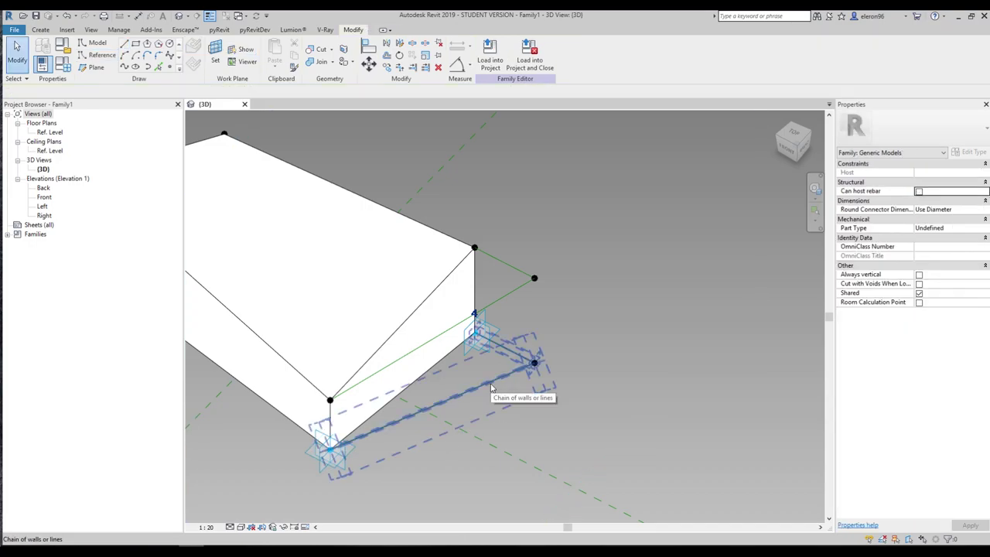
# Select the new reference-line profiles and create a solid wedge form from them.
pyautogui.click(491, 387)
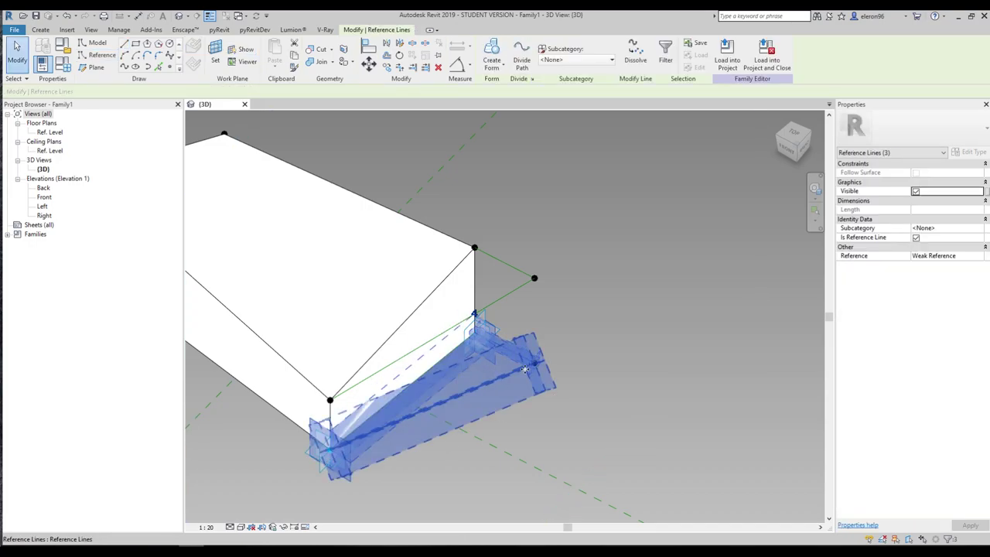
pyautogui.keyDown('ctrl'); pyautogui.click(444, 282); pyautogui.keyUp('ctrl')
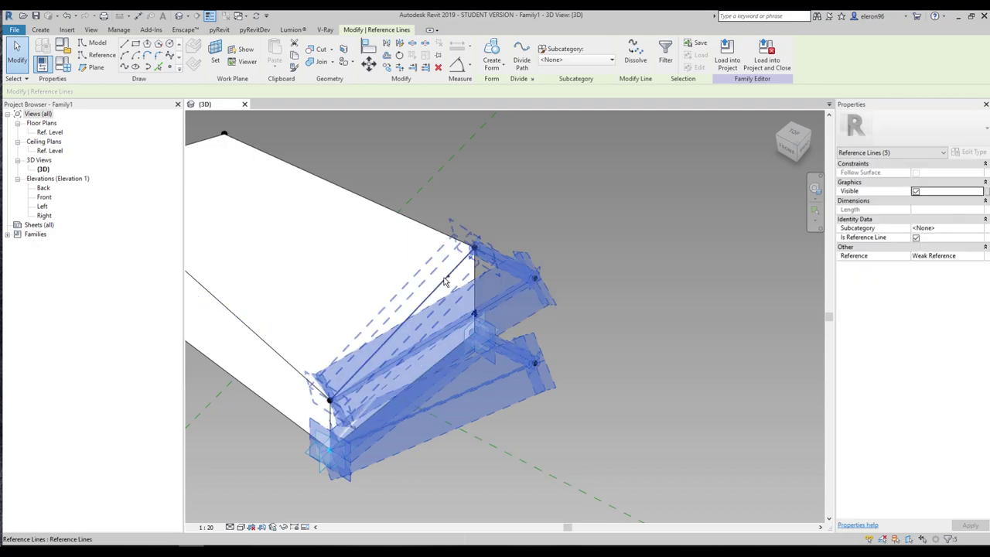
pyautogui.keyDown('ctrl'); pyautogui.click(464, 288); pyautogui.keyUp('ctrl')
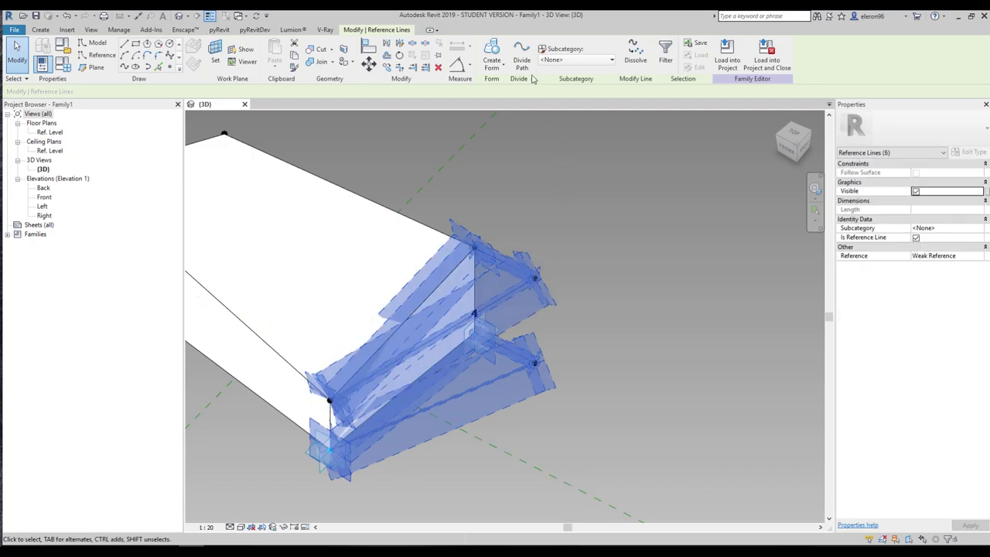
pyautogui.click(491, 51)
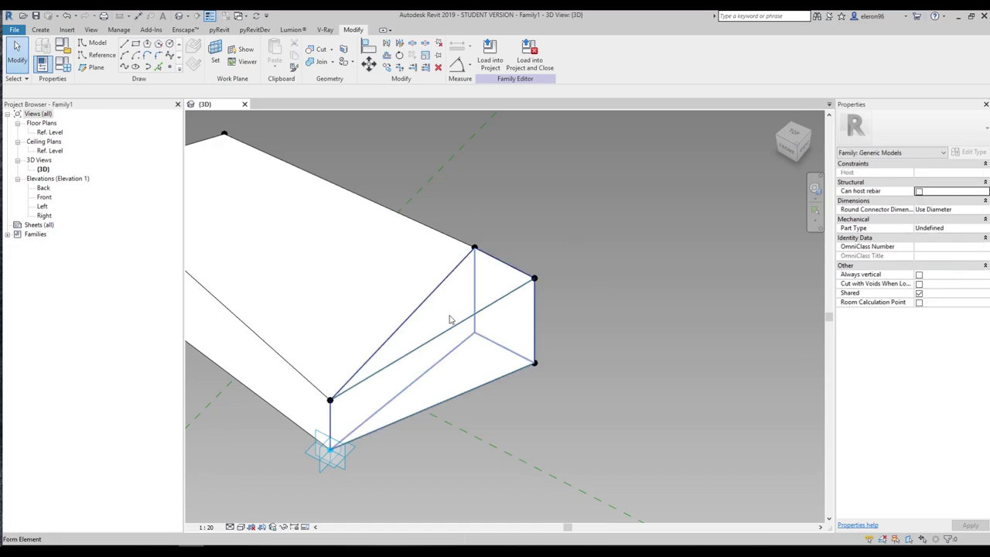
# Link both wedge-end points' Offset to a new type parameter named 'Distance'.
pyautogui.scroll(-4, 481, 320)
pyautogui.keyDown('shift'); pyautogui.moveTo(596, 330); pyautogui.dragTo(613, 304, button='middle'); pyautogui.keyUp('shift')
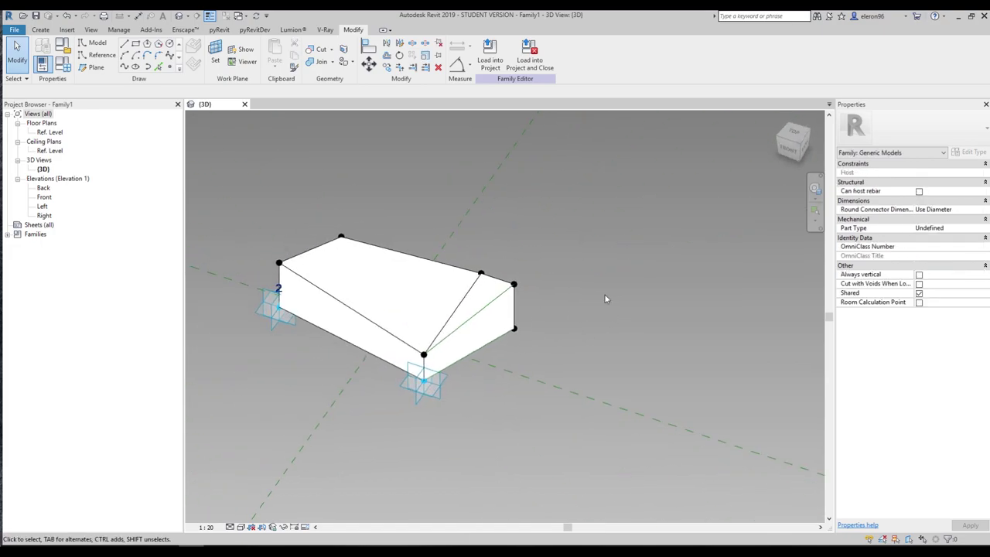
pyautogui.scroll(2, 532, 265)
pyautogui.moveTo(485, 272); pyautogui.dragTo(544, 389)
pyautogui.click(986, 294)
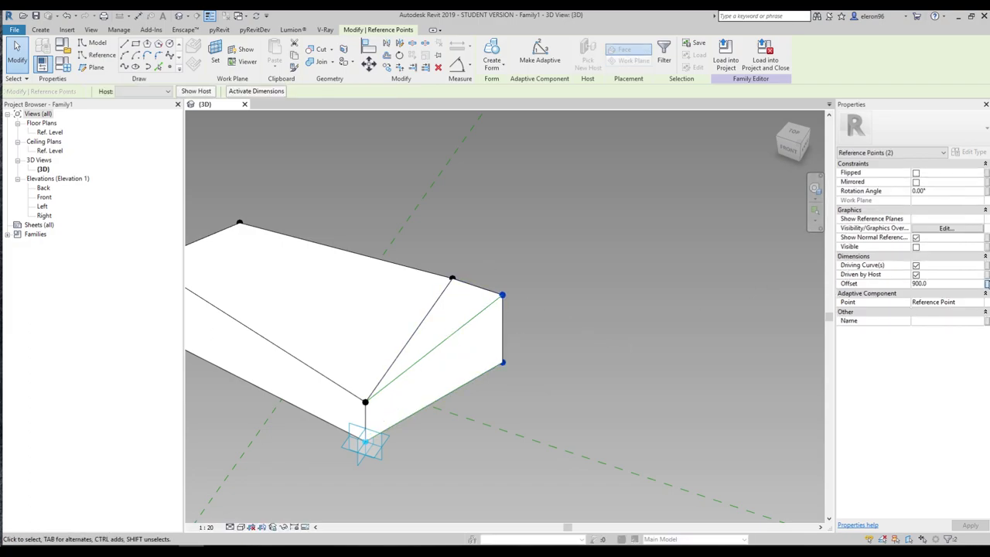
pyautogui.click(424, 326)
pyautogui.write('Distance')
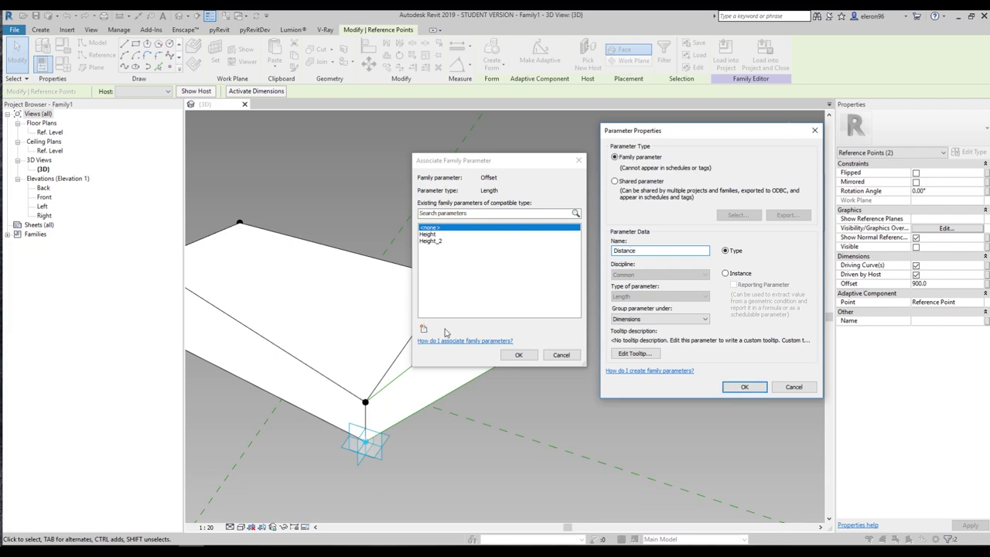
pyautogui.click(744, 389)
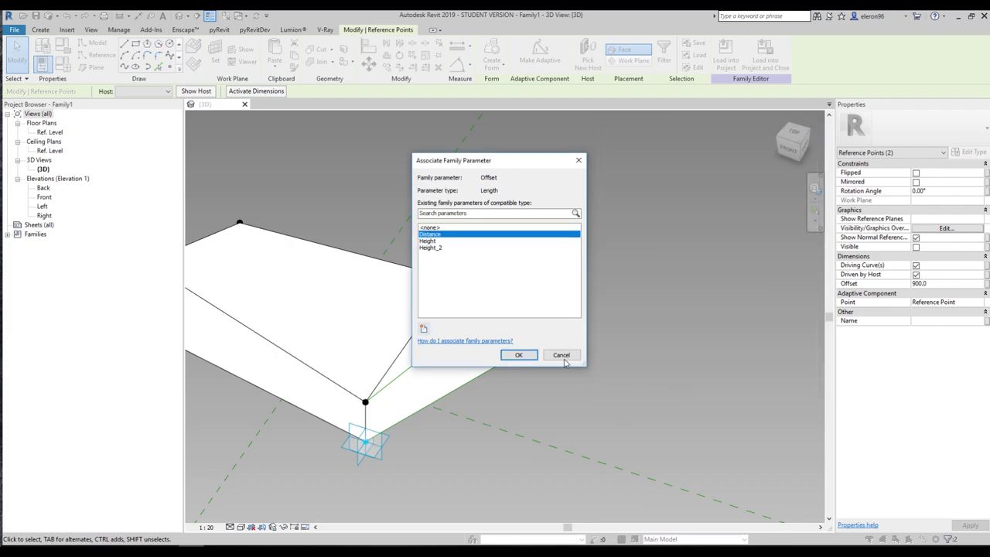
pyautogui.click(519, 354)
pyautogui.click(66, 70)
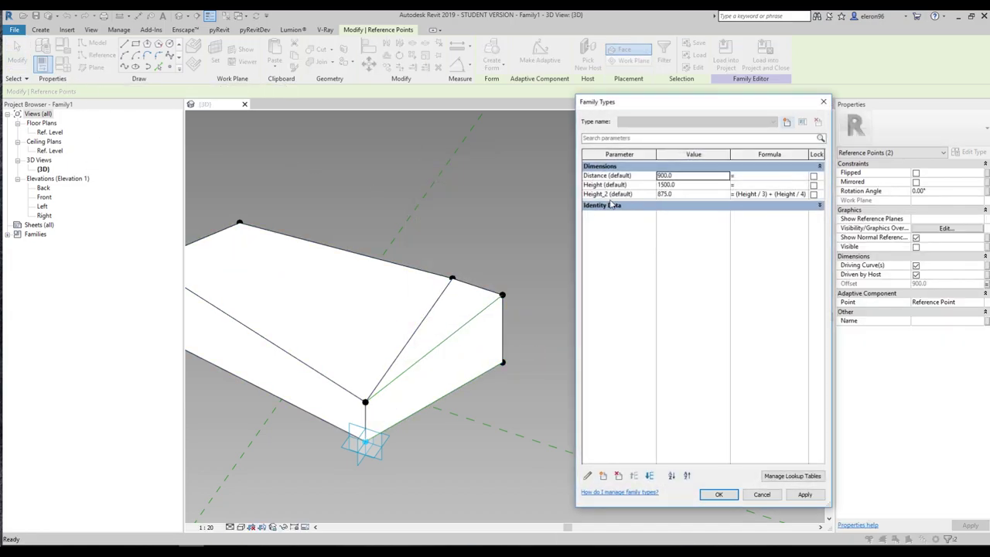
# Give Distance the formula Height_2 / 2 in Family Types.
pyautogui.doubleClick(606, 194)
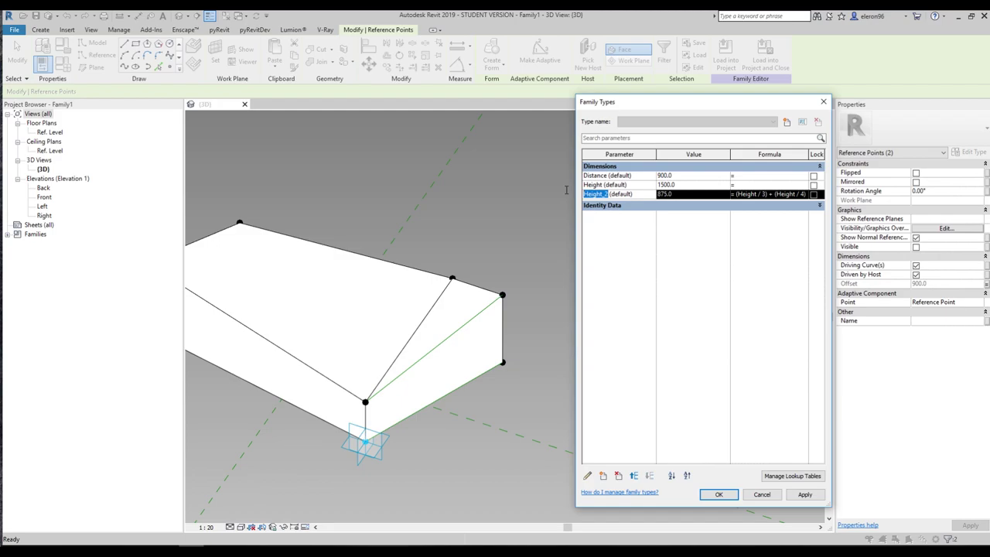
pyautogui.click(768, 179)
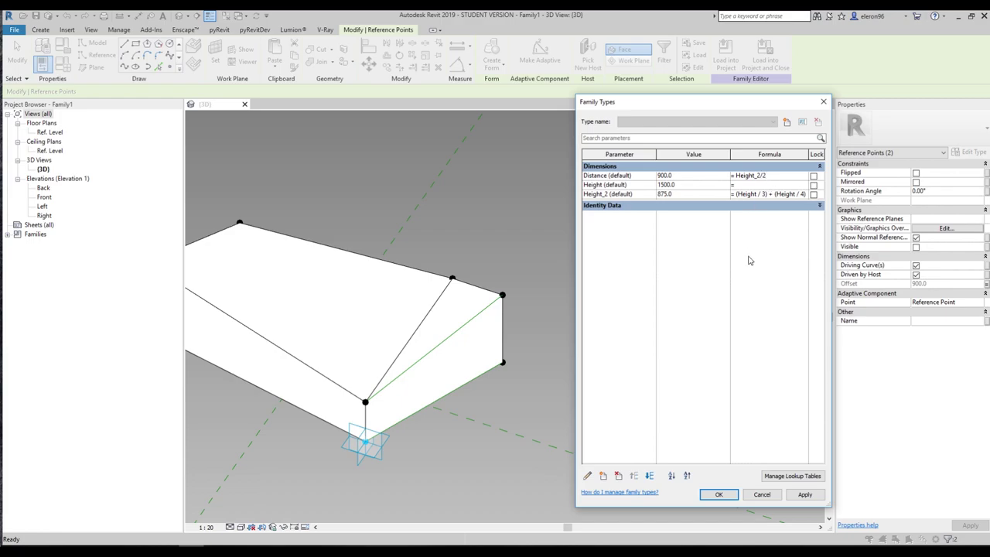
pyautogui.press('Return')
pyautogui.click(718, 494)
pyautogui.click(540, 289)
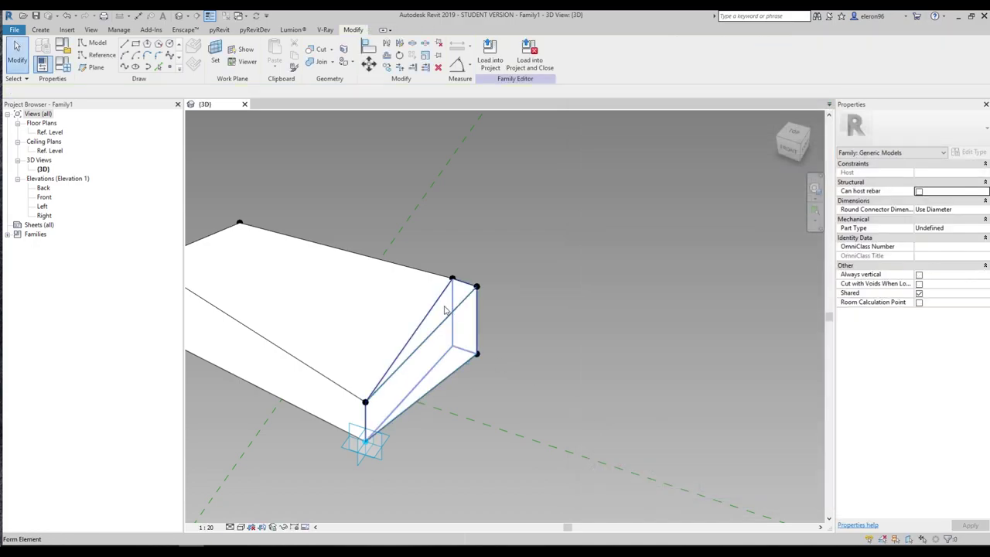
pyautogui.keyDown('shift'); pyautogui.moveTo(539, 289); pyautogui.dragTo(579, 286, button='middle'); pyautogui.keyUp('shift')
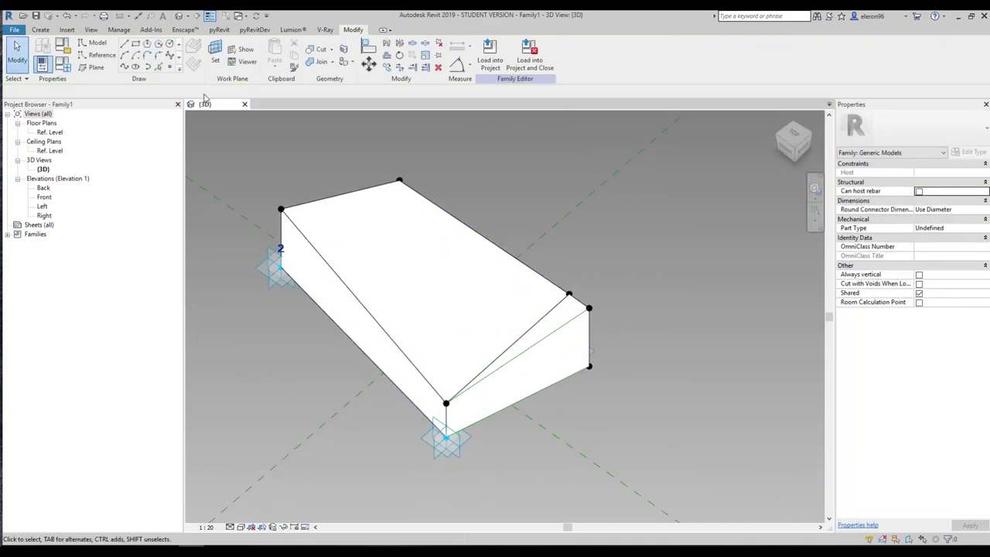
# Set Height to 2500 and check that the wedge grows accordingly.
pyautogui.press('f')
pyautogui.press('t')
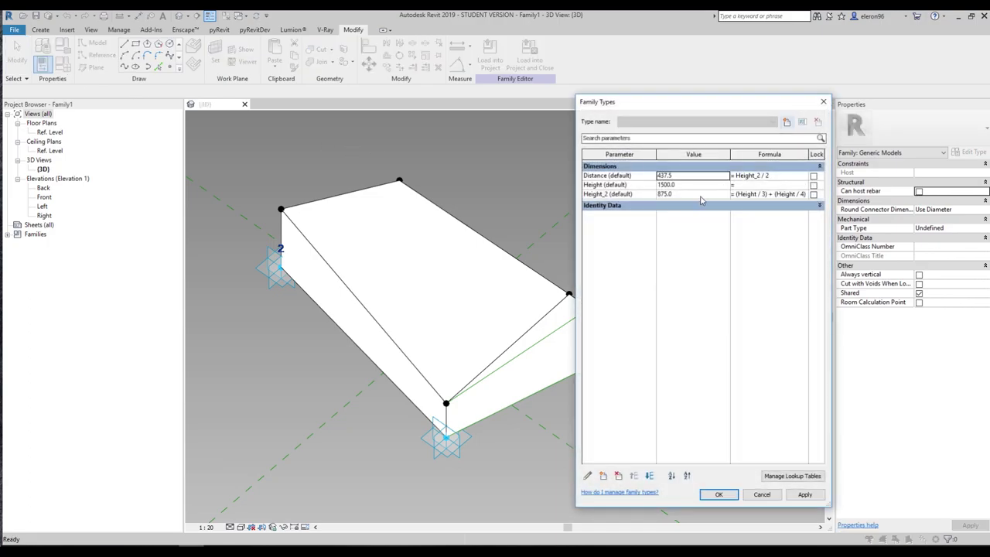
pyautogui.click(688, 185)
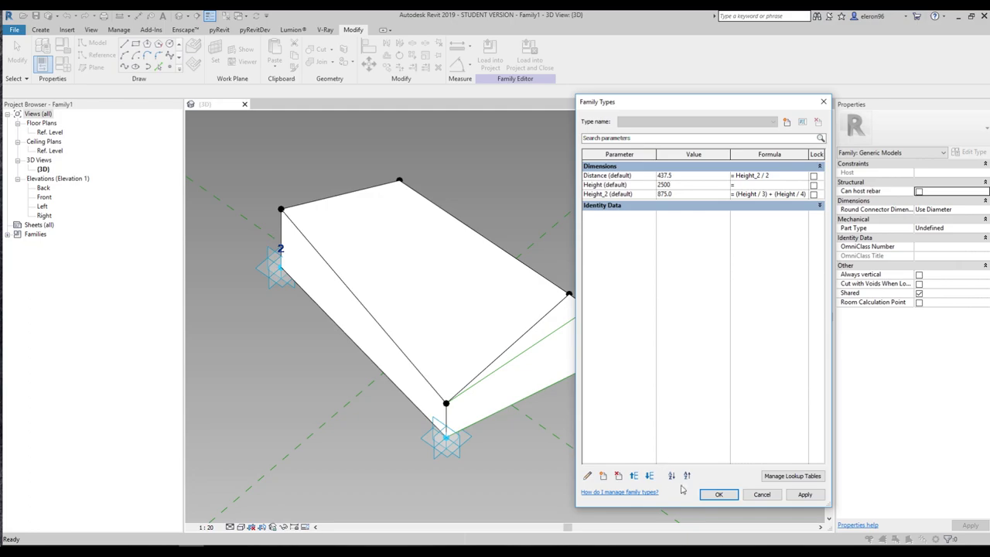
pyautogui.click(719, 493)
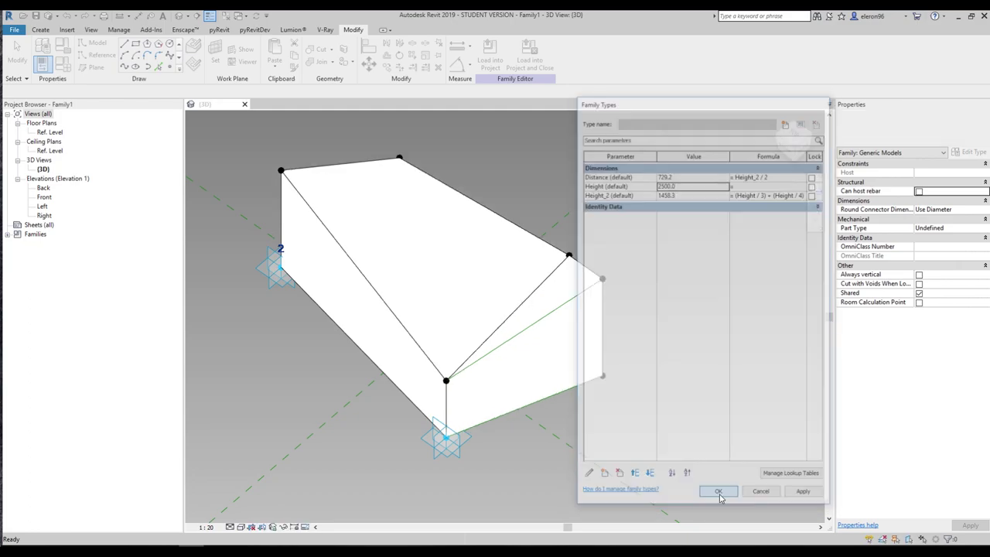
pyautogui.keyDown('shift'); pyautogui.moveTo(716, 332); pyautogui.dragTo(581, 340, button='middle'); pyautogui.keyUp('shift')
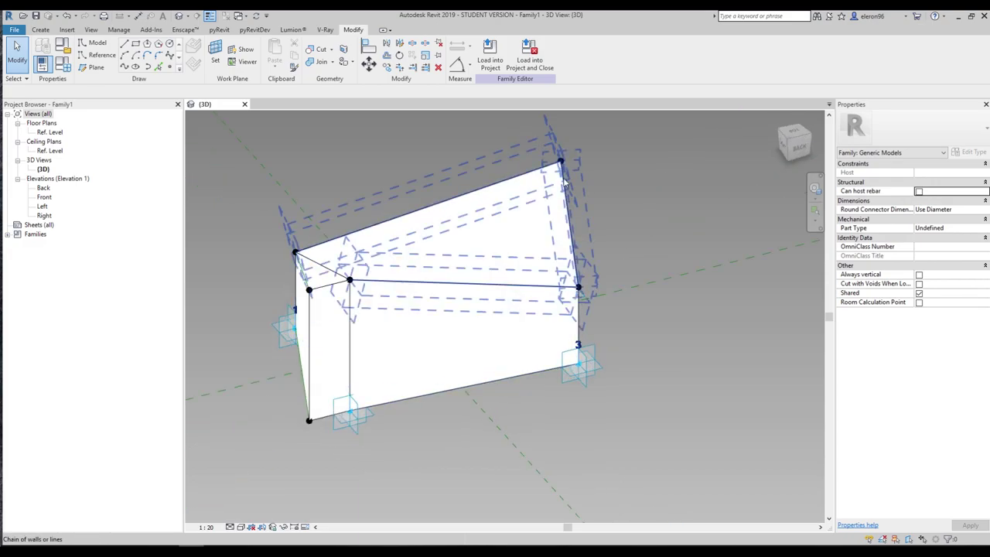
pyautogui.keyDown('shift'); pyautogui.moveTo(572, 174); pyautogui.dragTo(401, 249, button='middle'); pyautogui.keyUp('shift')
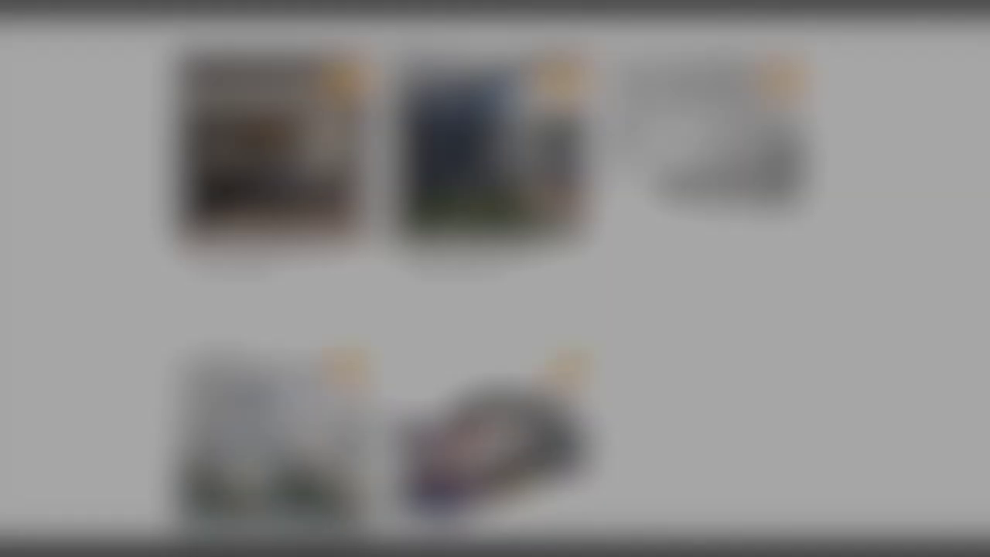
pyautogui.scroll(8, 525, 539)
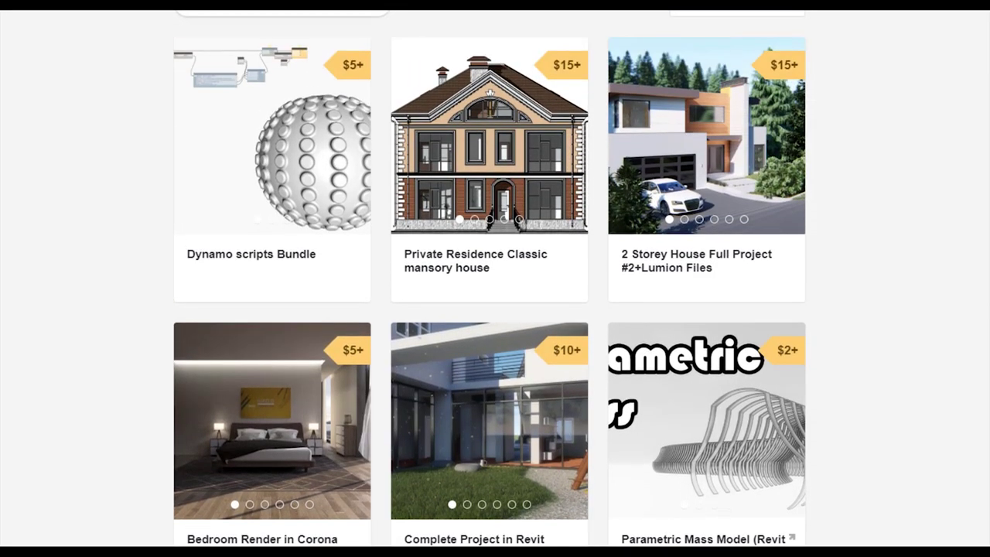
pyautogui.scroll(-2, 524, 538)
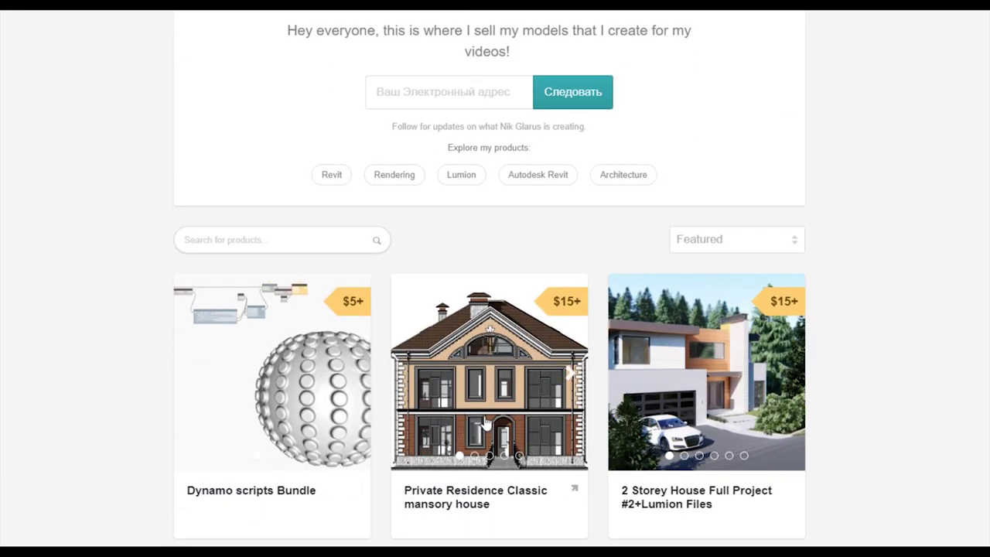
pyautogui.scroll(-3, 488, 408)
pyautogui.scroll(1, 791, 347)
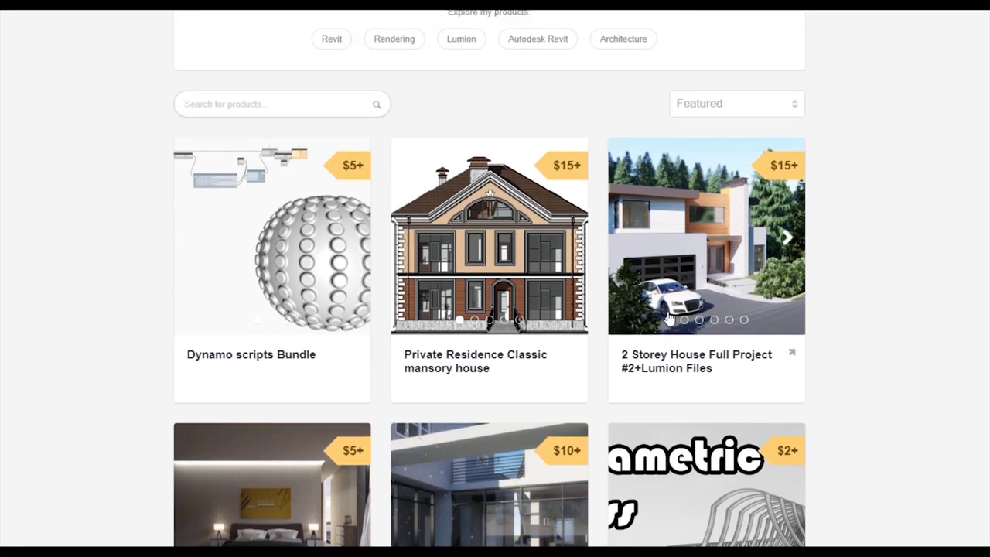
pyautogui.scroll(2, 882, 376)
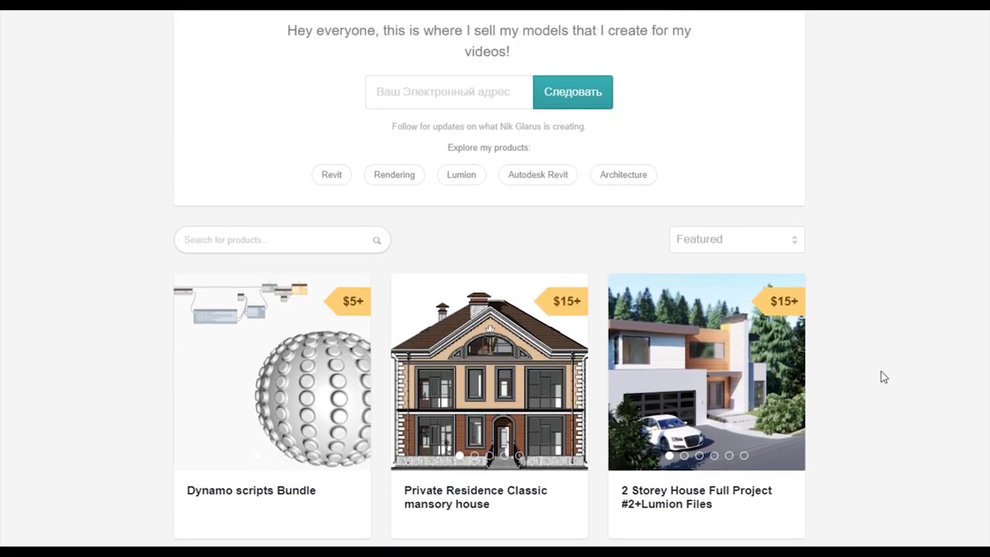
pyautogui.scroll(2, 881, 377)
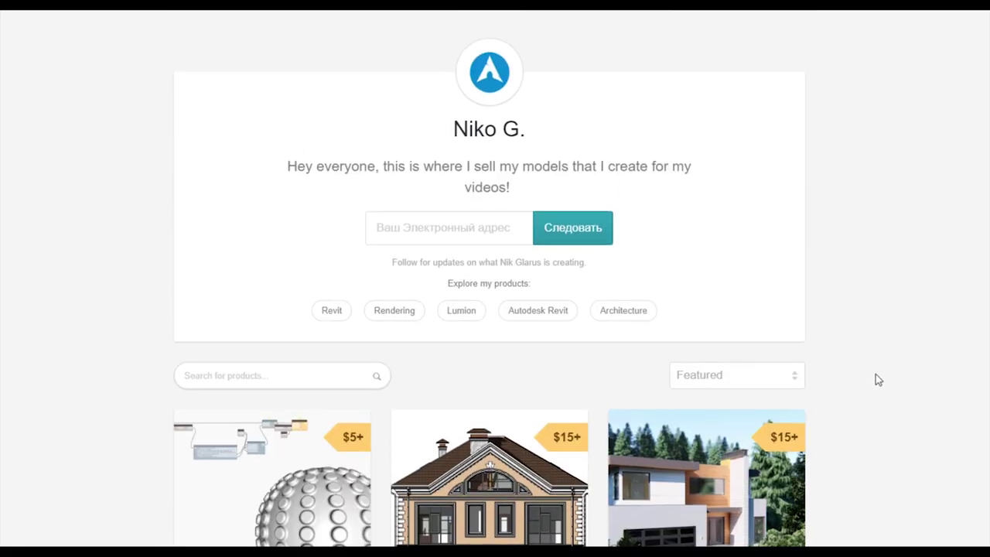
pyautogui.scroll(-3, 876, 379)
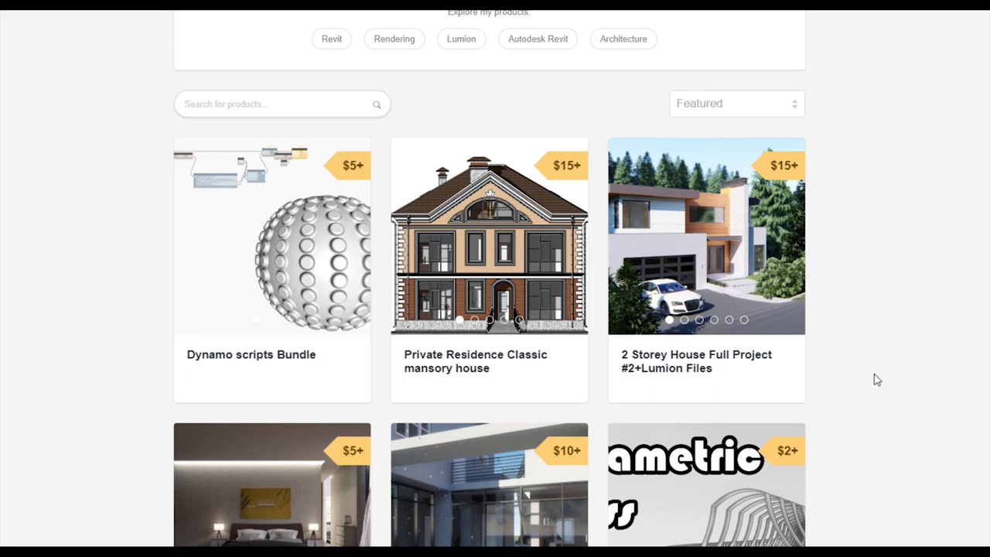
pyautogui.scroll(-2, 878, 379)
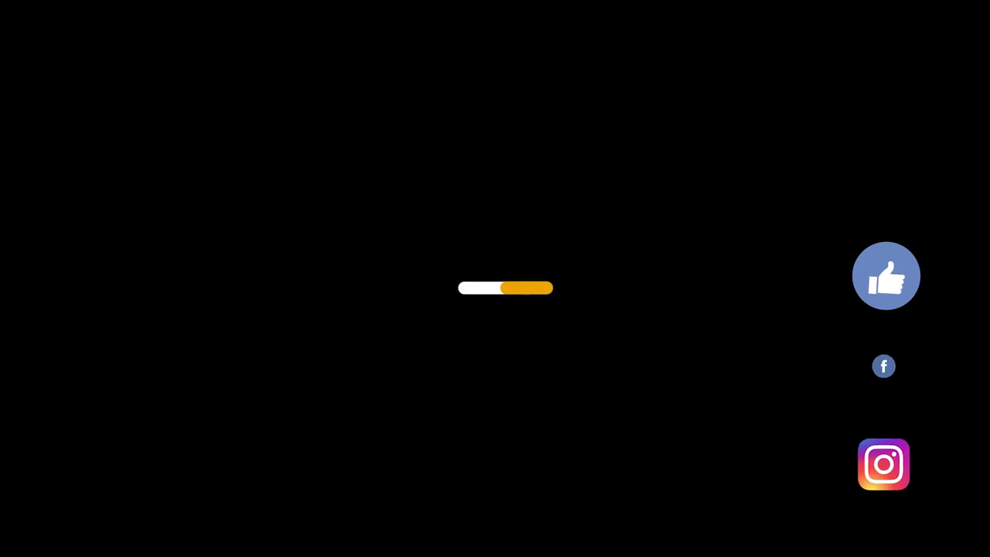